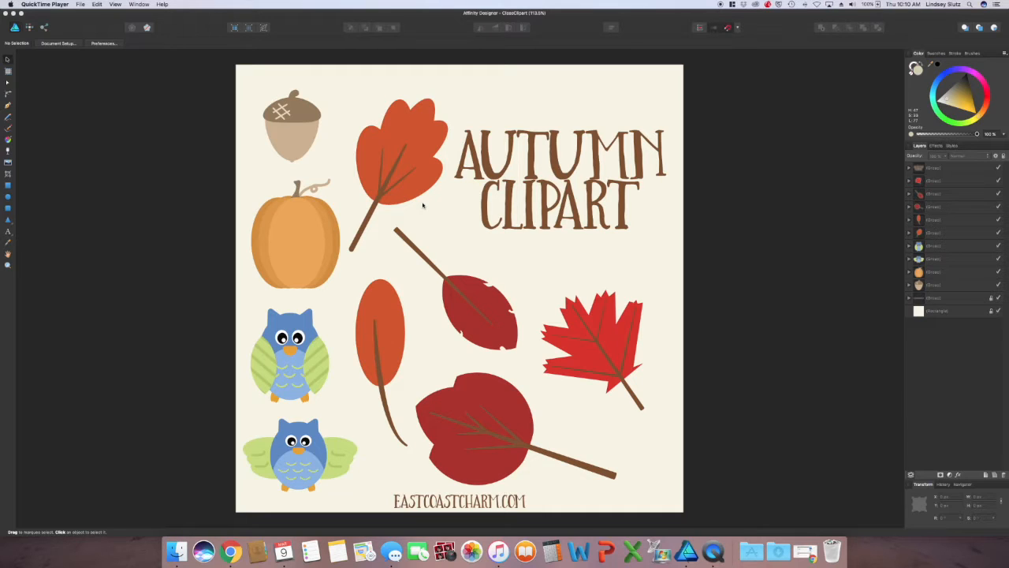
Step: Begin setting up a new document with pixel units, 300 DPI and the RGB/8 color format
left_click(198, 179)
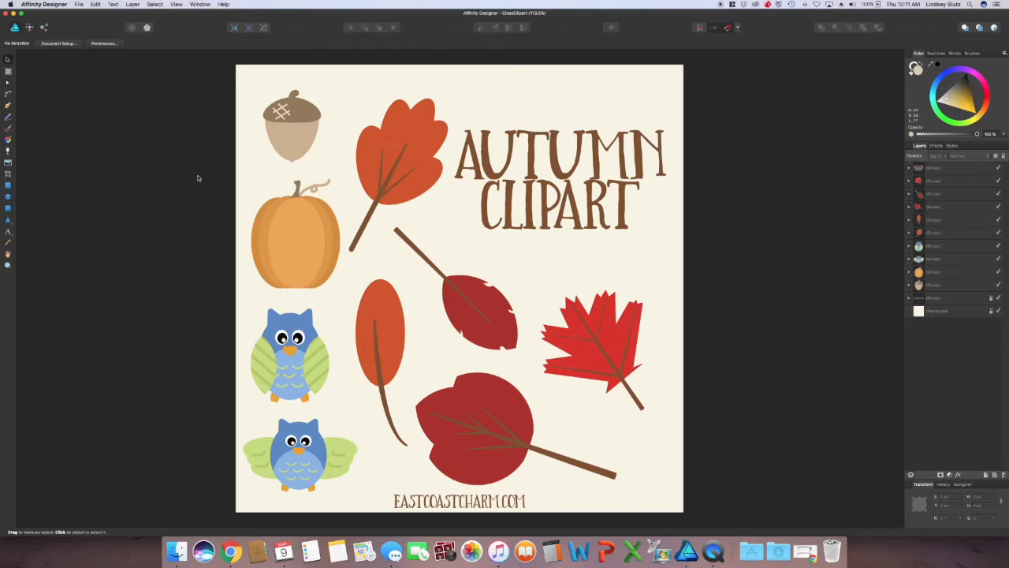
left_click(79, 5)
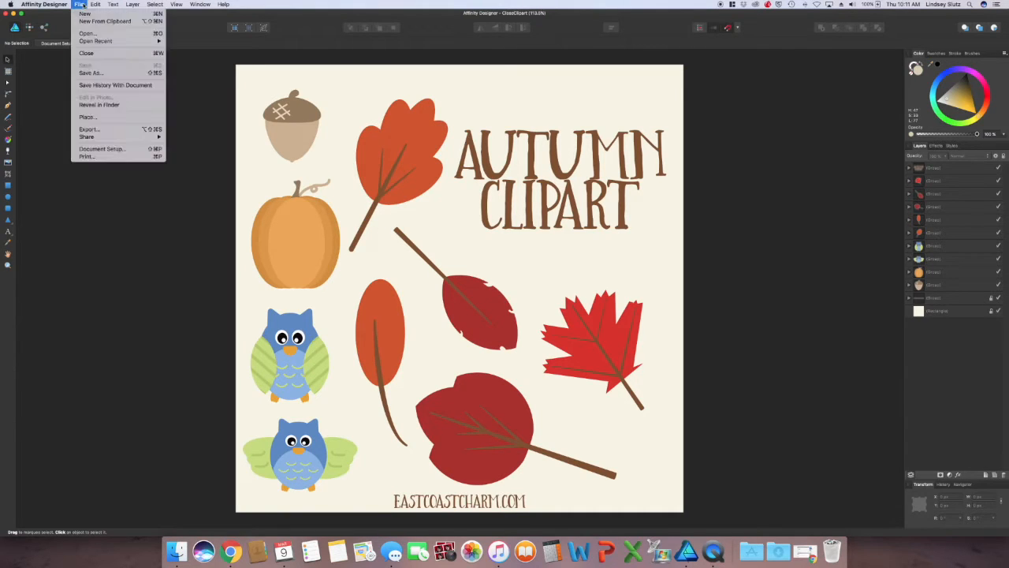
left_click(84, 13)
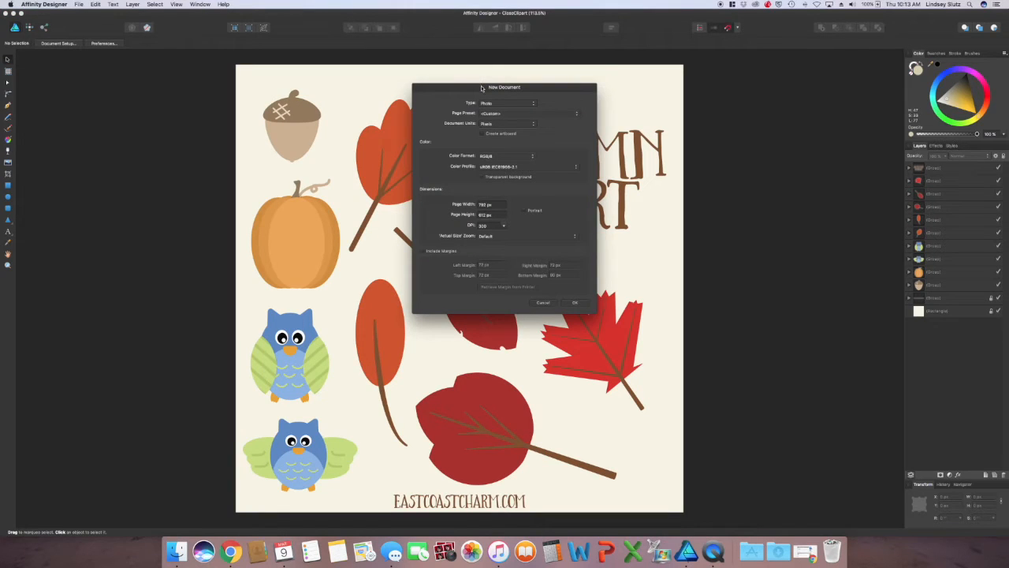
left_click(508, 127)
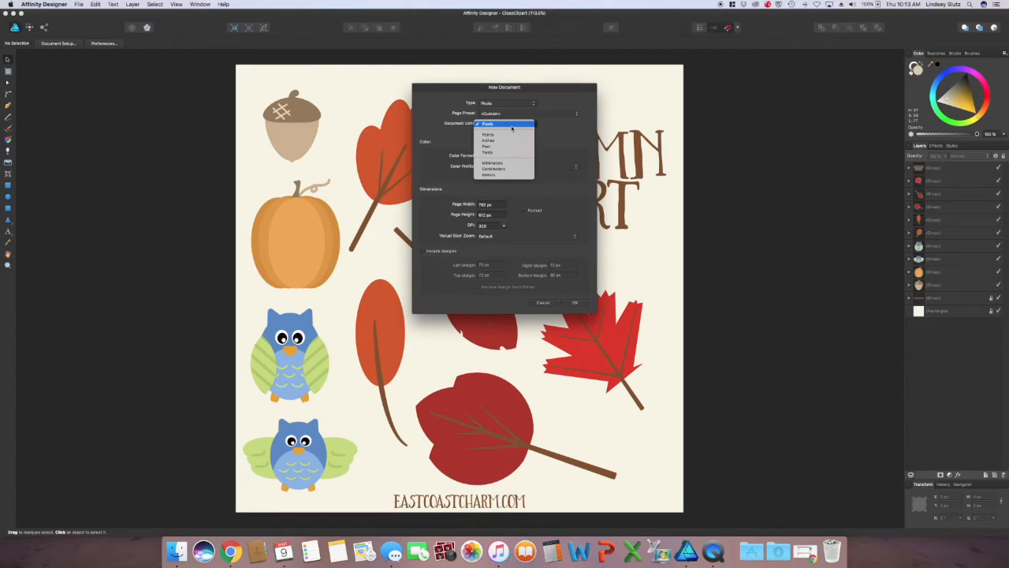
left_click(544, 132)
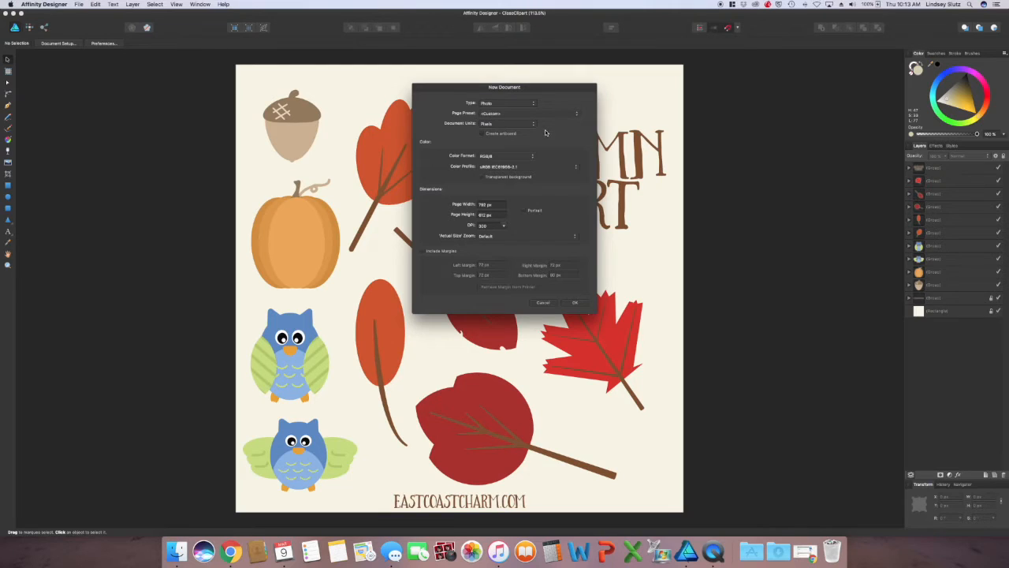
left_click(505, 226)
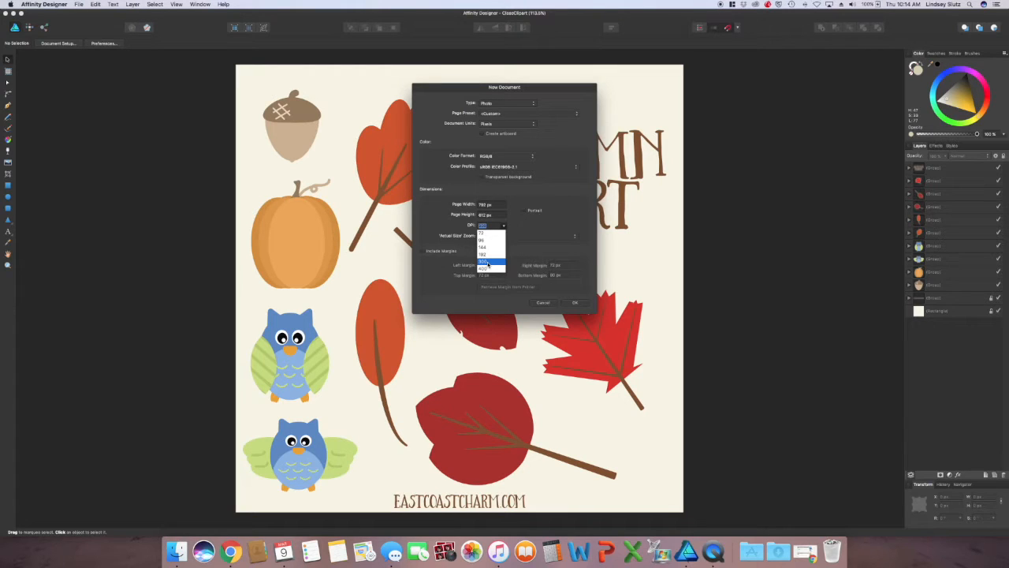
left_click(487, 263)
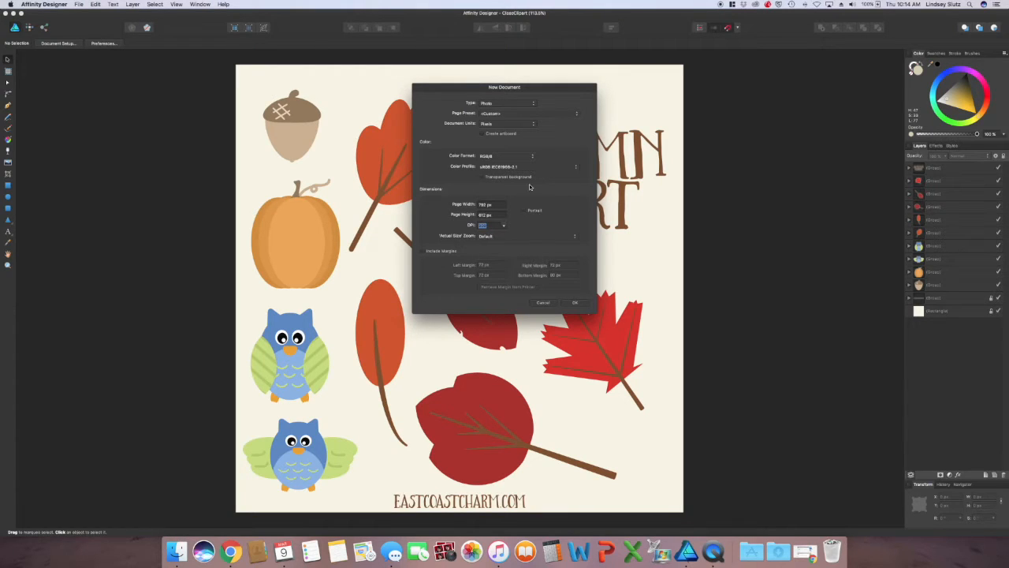
left_click(514, 157)
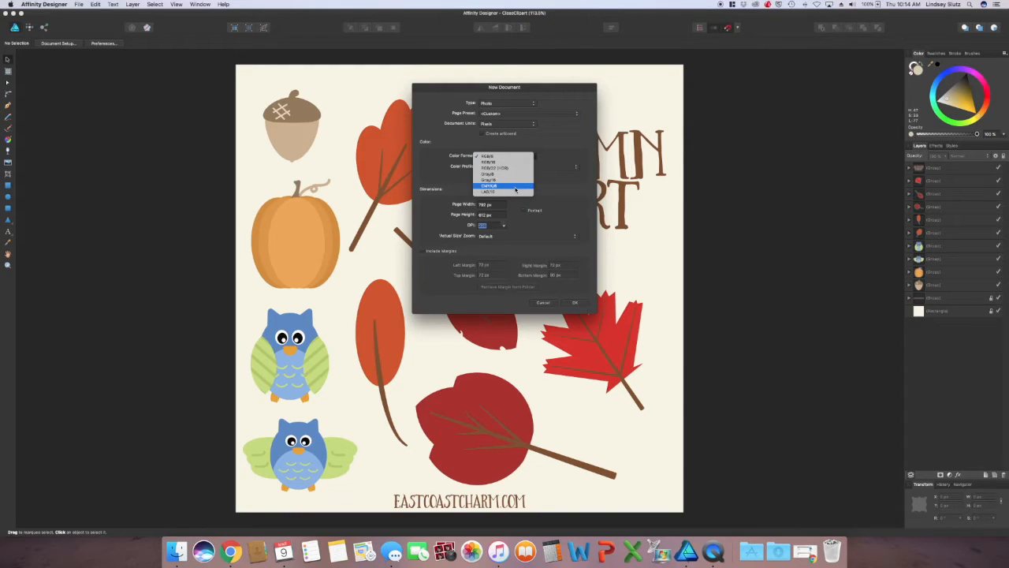
left_click(565, 163)
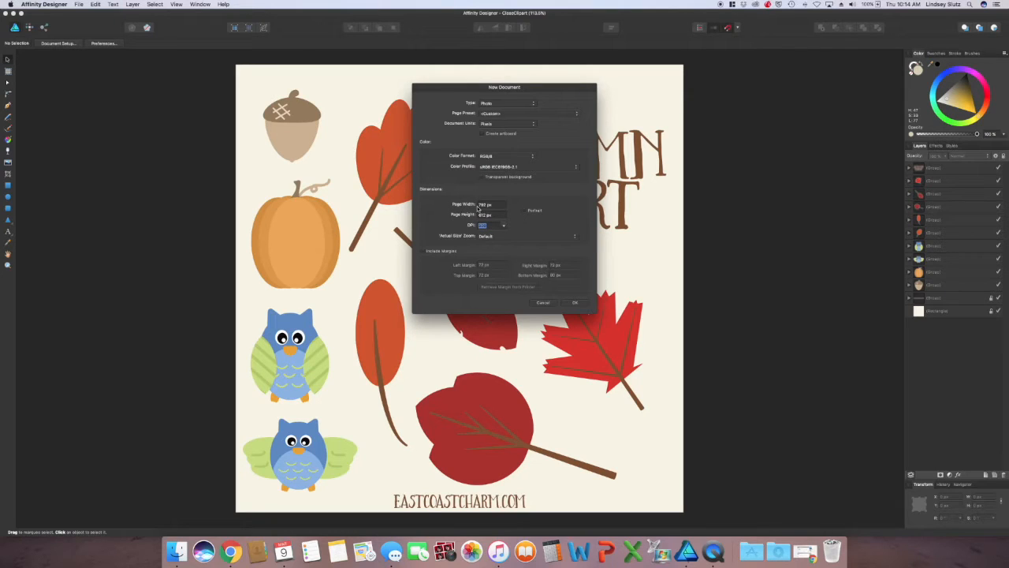
Step: Set the page height and width to 1000 px each and create the document
left_click(484, 215)
double_click(482, 215)
type("1000")
left_click(485, 206)
left_click_drag(486, 206, 474, 206)
type("1000")
left_click(575, 303)
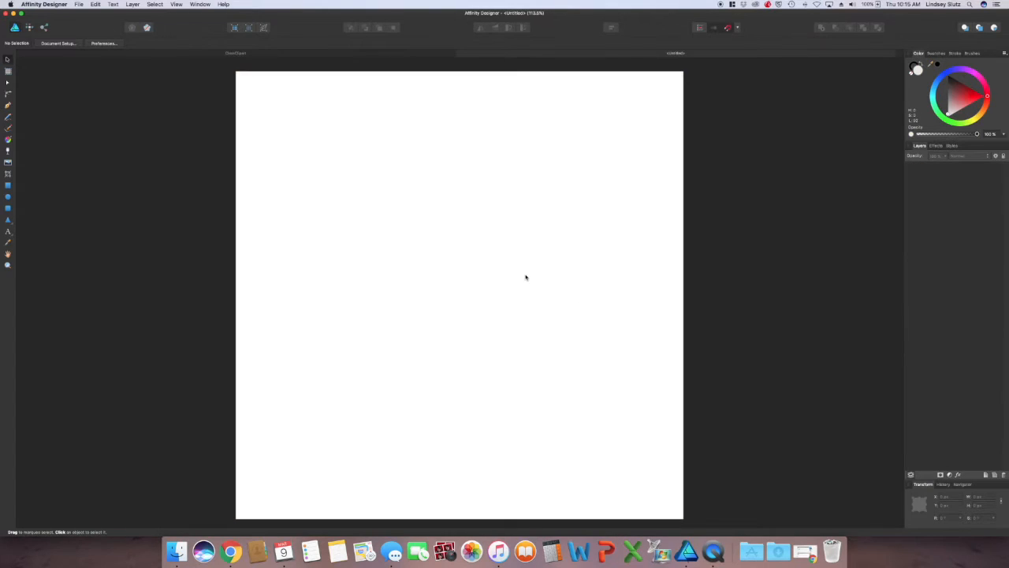
Step: Draw a 1000 x 1000 px background rectangle that covers the whole page
left_click(8, 186)
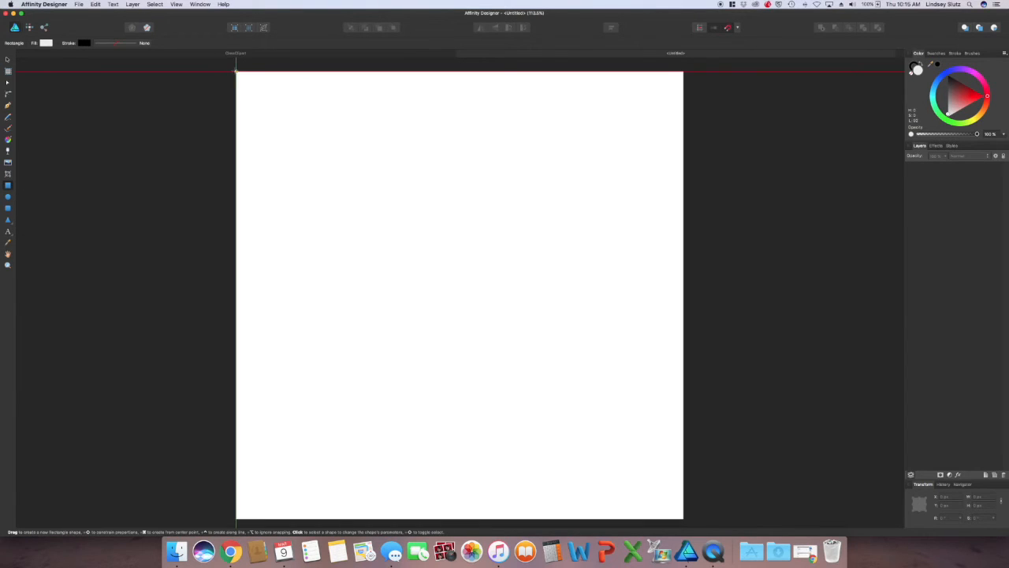
left_click_drag(236, 72, 534, 347)
left_click_drag(572, 415, 684, 502)
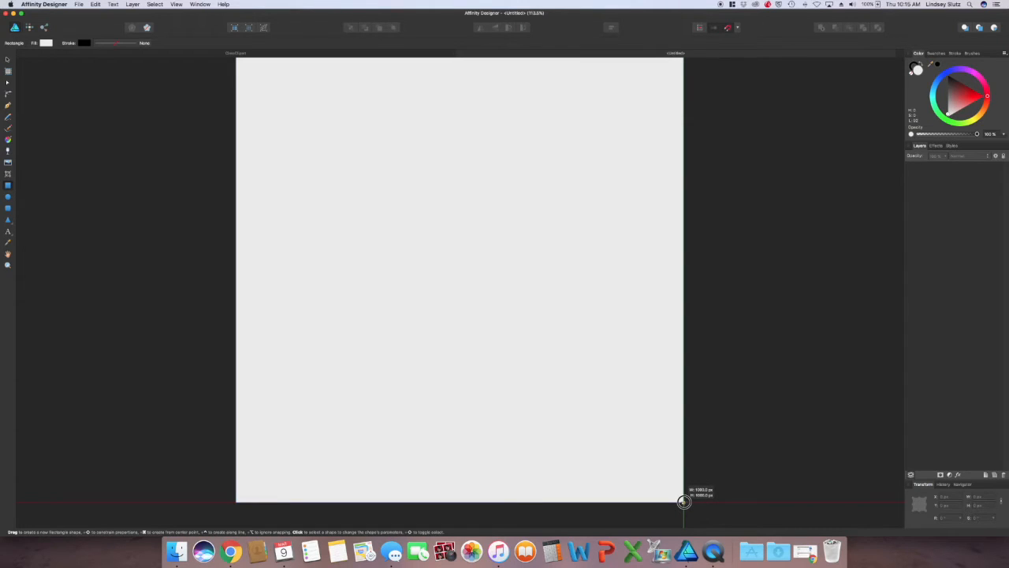
left_click_drag(683, 502, 684, 501)
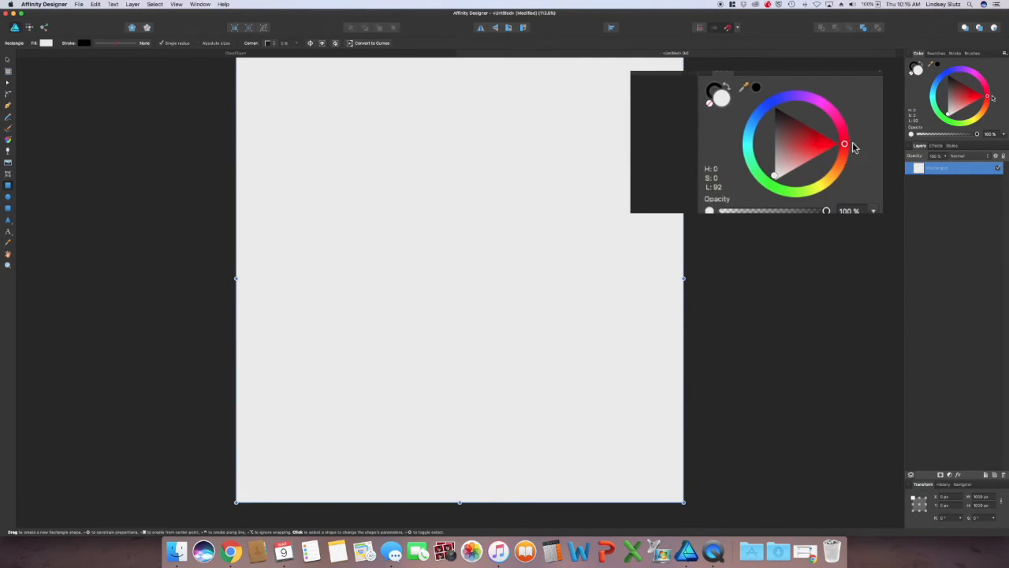
Step: Fill the background rectangle with a pale cream yellow of hue 57
left_click_drag(991, 99, 975, 120)
left_click(947, 101)
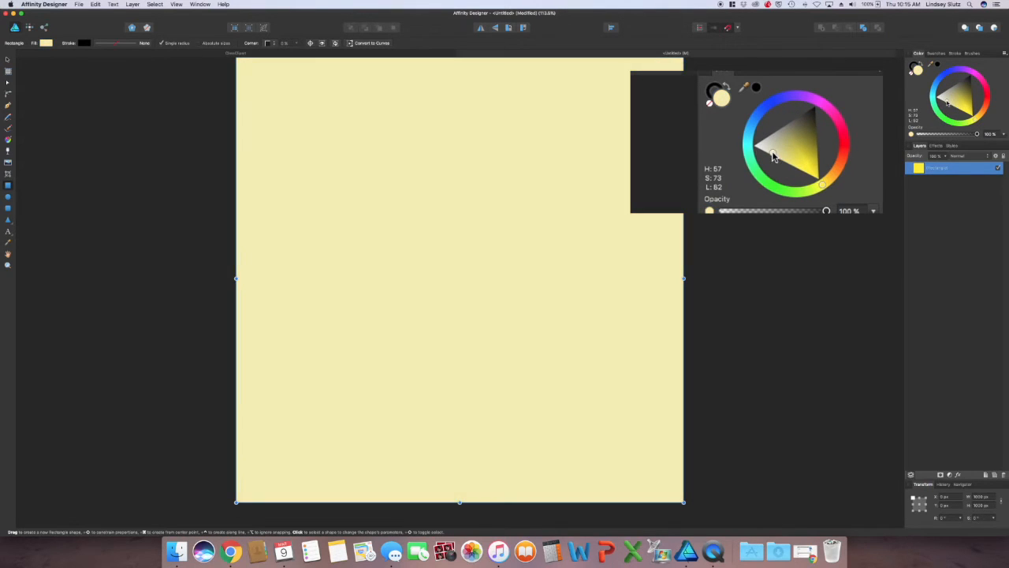
left_click(944, 99)
left_click_drag(944, 99, 942, 98)
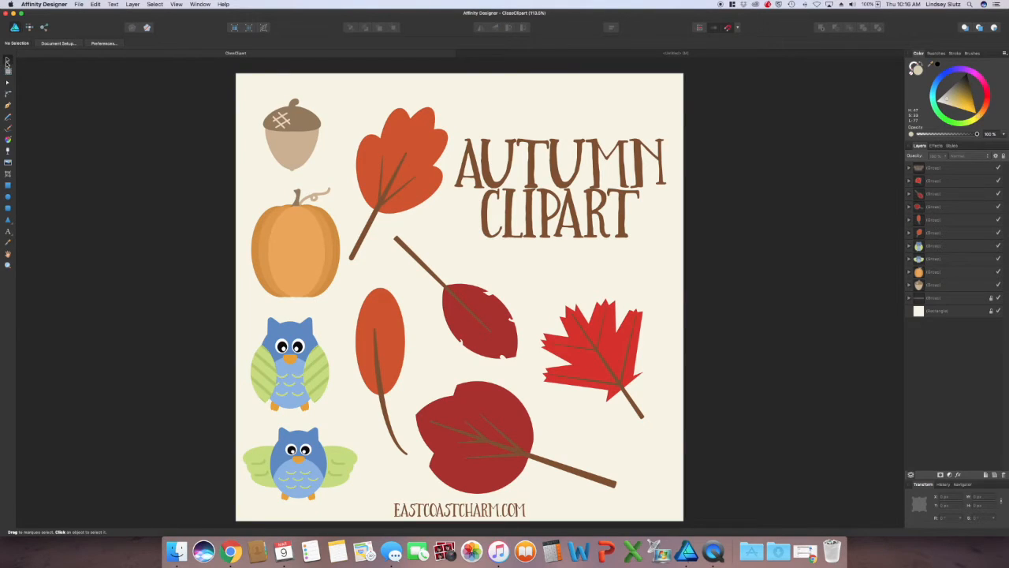
Step: In the clipart document, select all the artwork except the title, shift it slightly toward the page's upper-left corner, and copy it
left_click_drag(171, 86, 456, 212)
left_click_drag(518, 348, 696, 503)
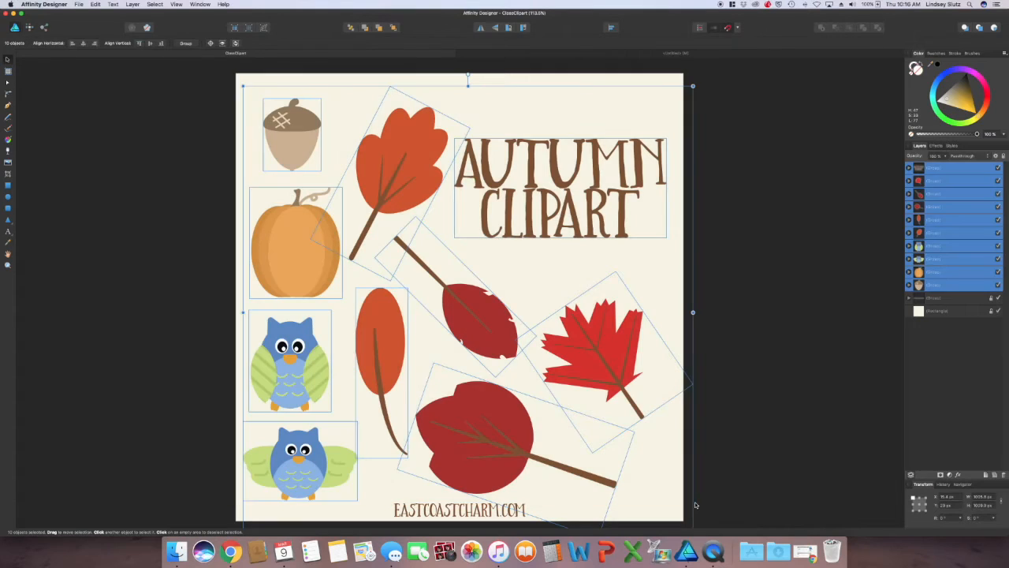
left_click(622, 231, "shift")
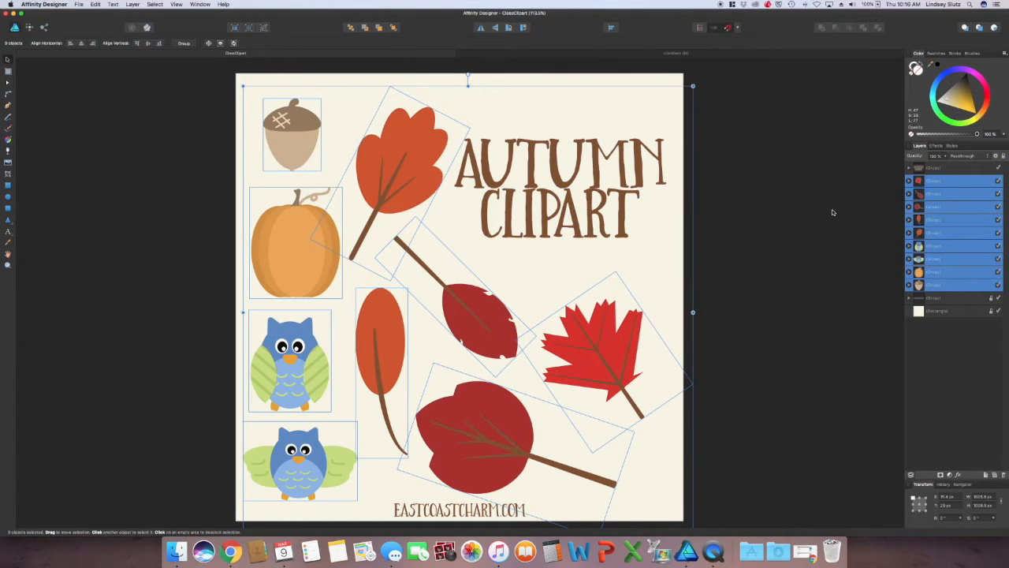
left_click_drag(439, 155, 419, 137)
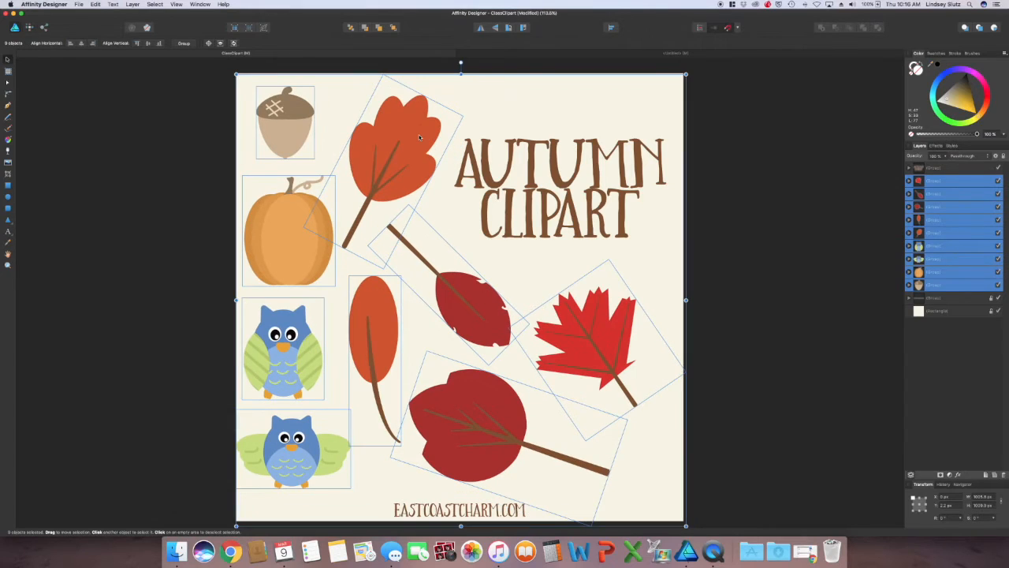
key("super+c")
left_click(95, 4)
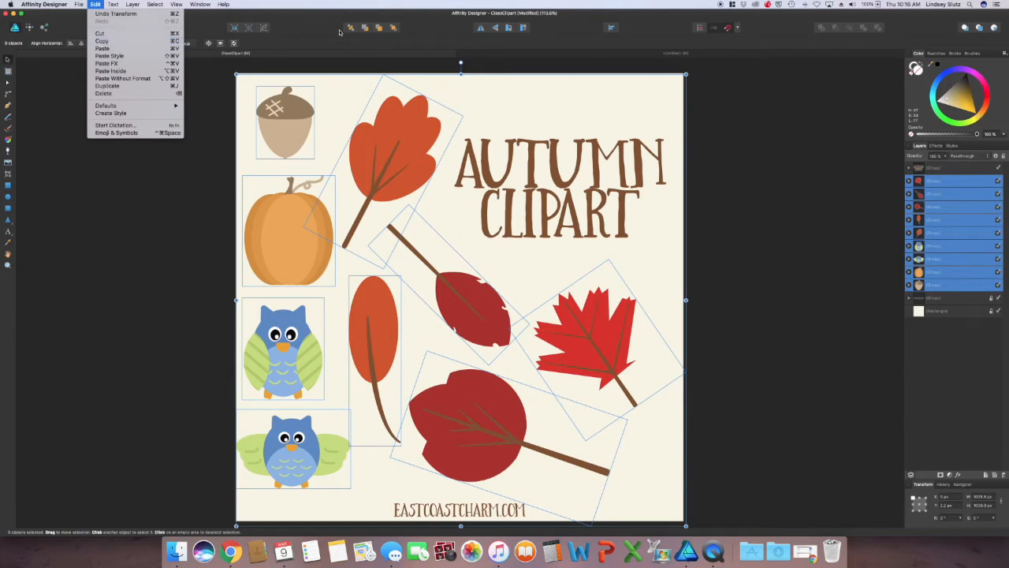
left_click(589, 52)
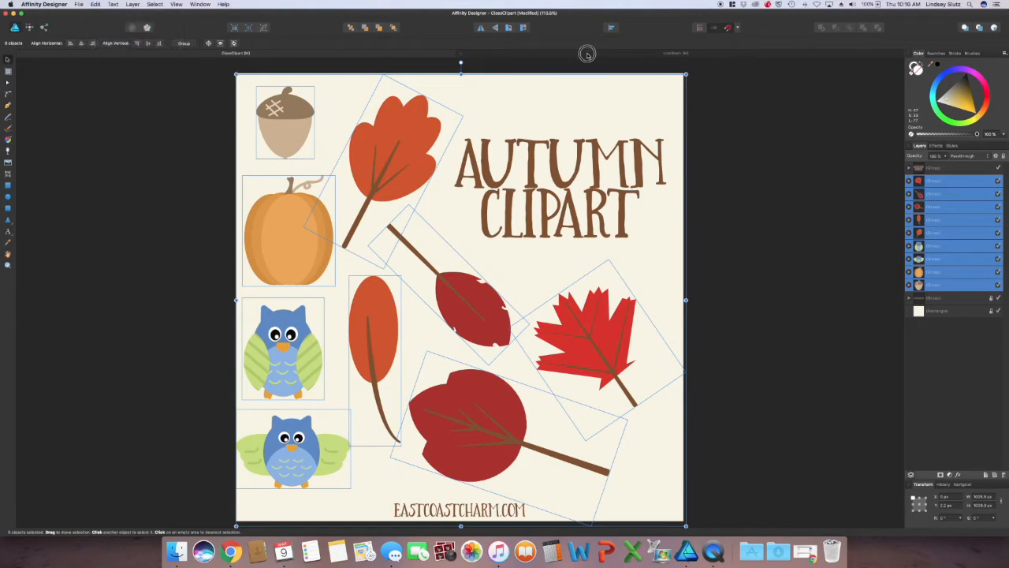
Step: Paste the copied clipart over the cream background in the new untitled document
left_click(587, 55)
key("super+v")
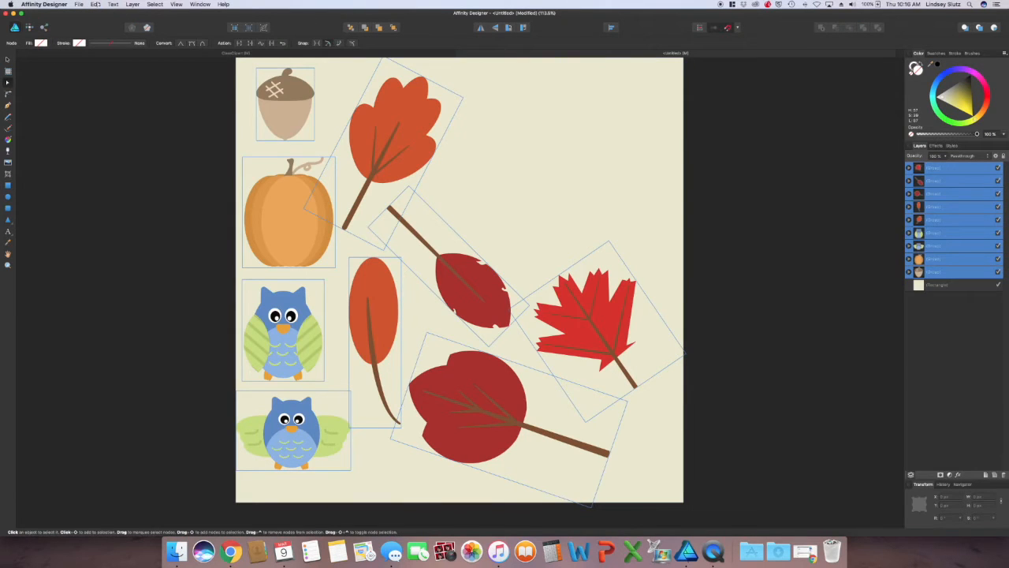
left_click(95, 4)
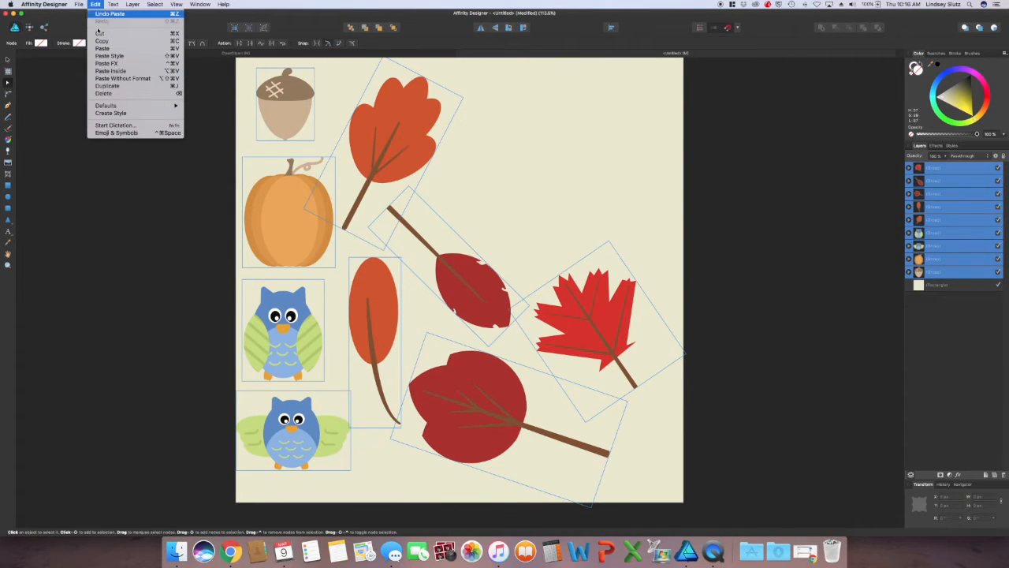
left_click(58, 105)
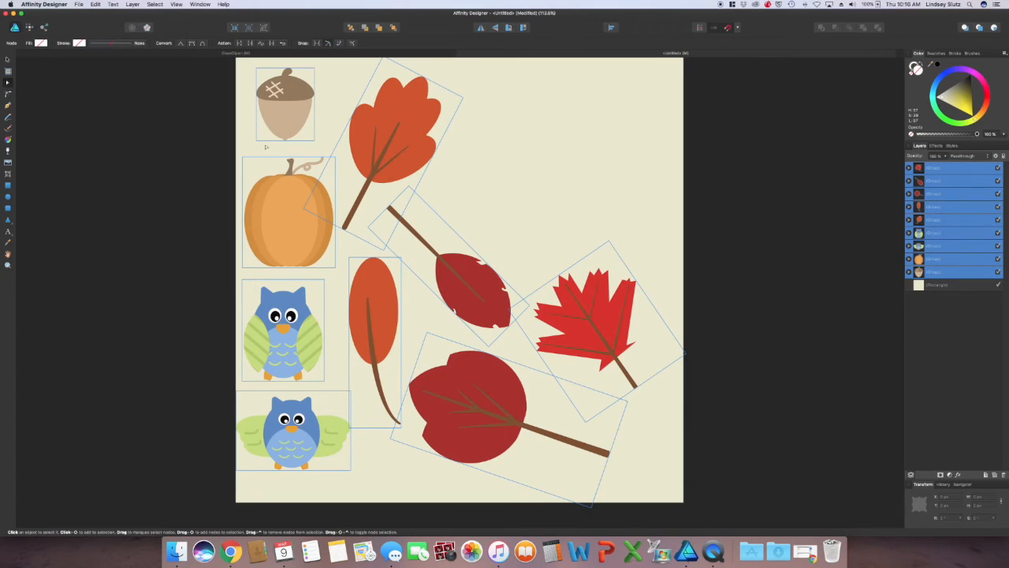
left_click(551, 213)
key("v")
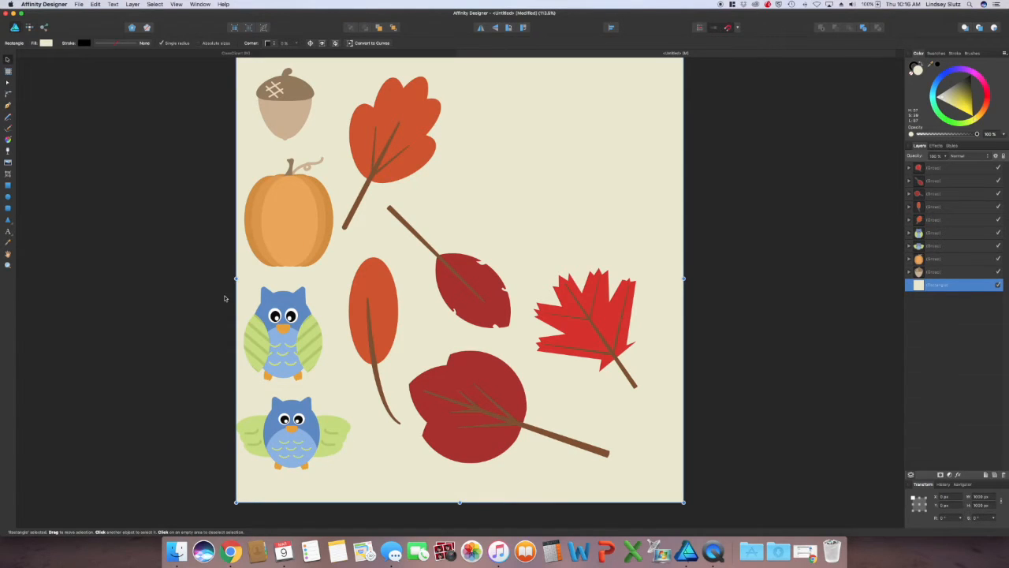
Step: Move both owls off the page onto the pasteboard beside its left edge
left_click_drag(311, 435, 139, 331)
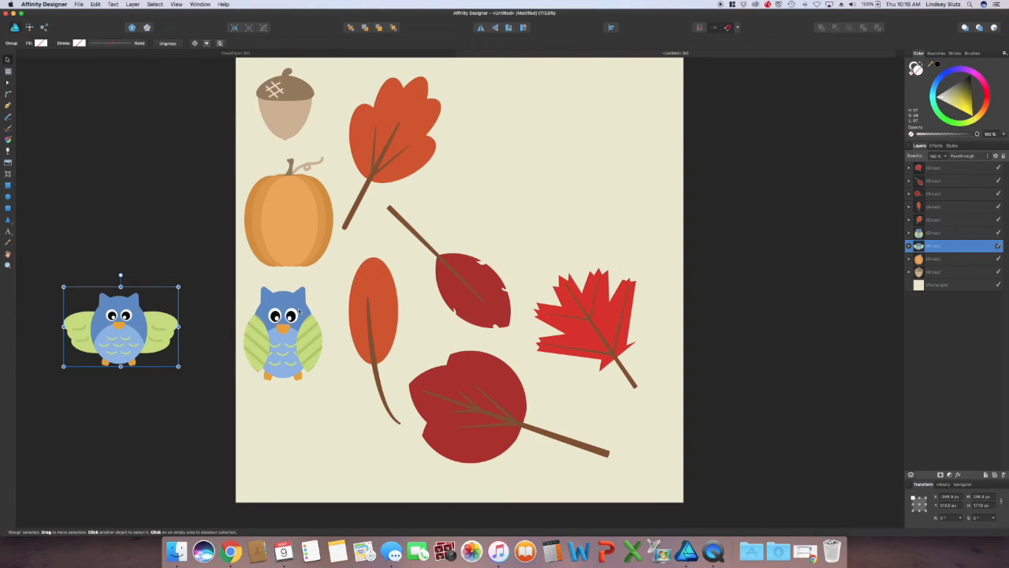
left_click(250, 299)
left_click_drag(251, 298, 77, 158)
Step: Delete the pumpkin and move the acorn off the page beyond its right edge
left_click(283, 212)
key("Delete")
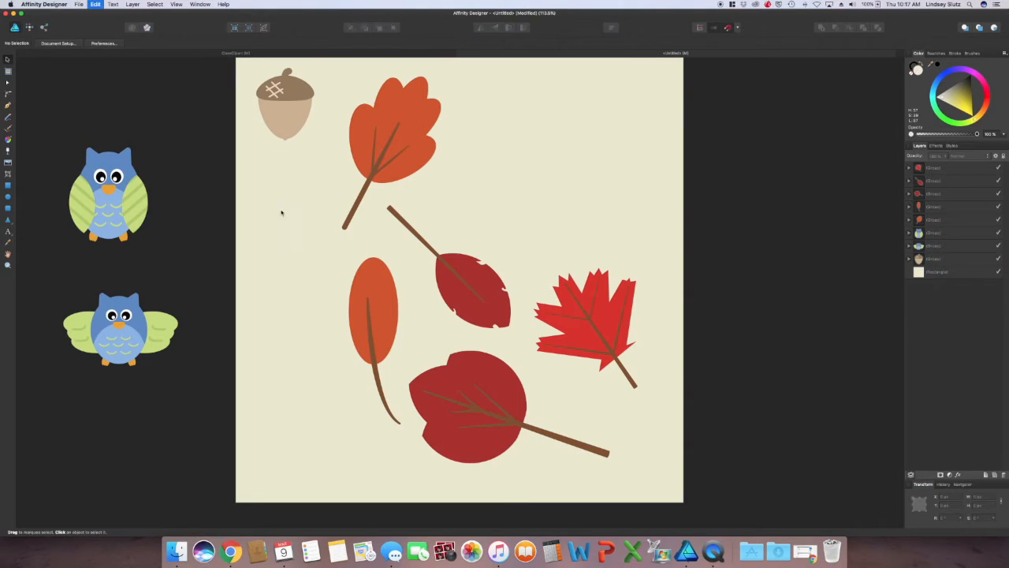
left_click_drag(298, 121, 778, 177)
left_click(769, 174)
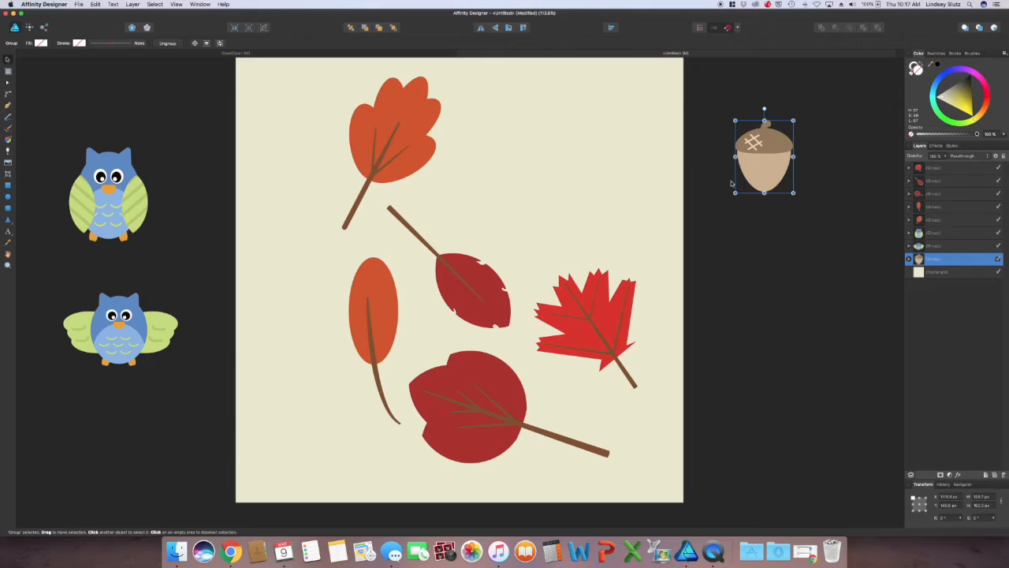
Step: Try an orange-brown fill on the round dark red leaf's shape, leaving its veins alone, and undo the color change
left_click(509, 387)
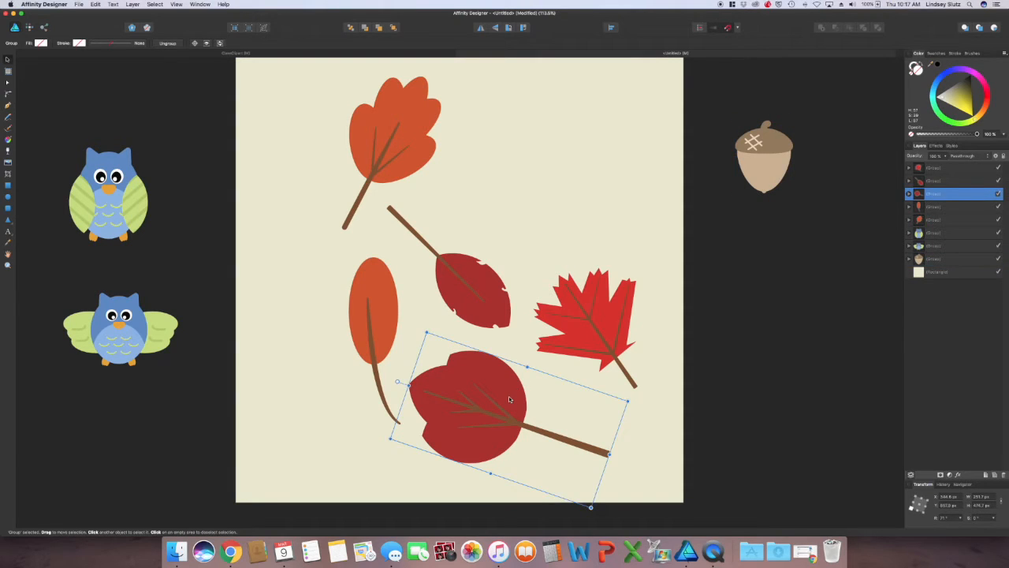
left_click(909, 194)
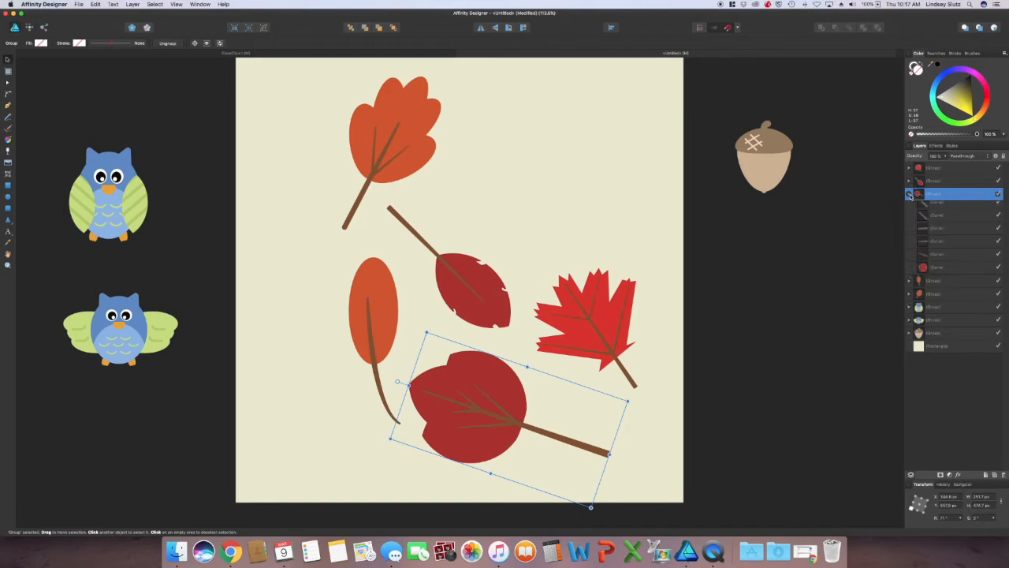
left_click(924, 274)
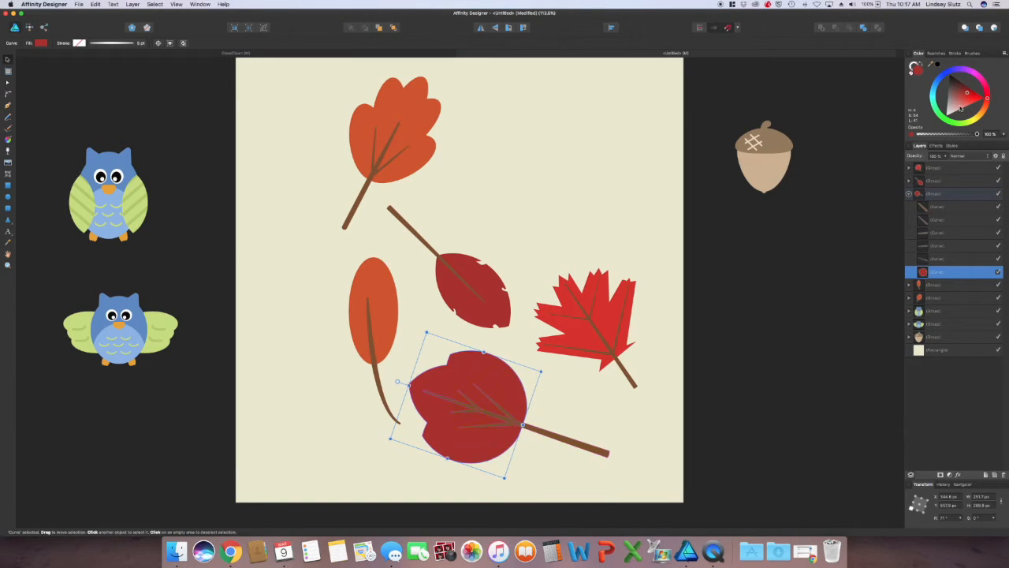
left_click_drag(988, 112, 985, 115)
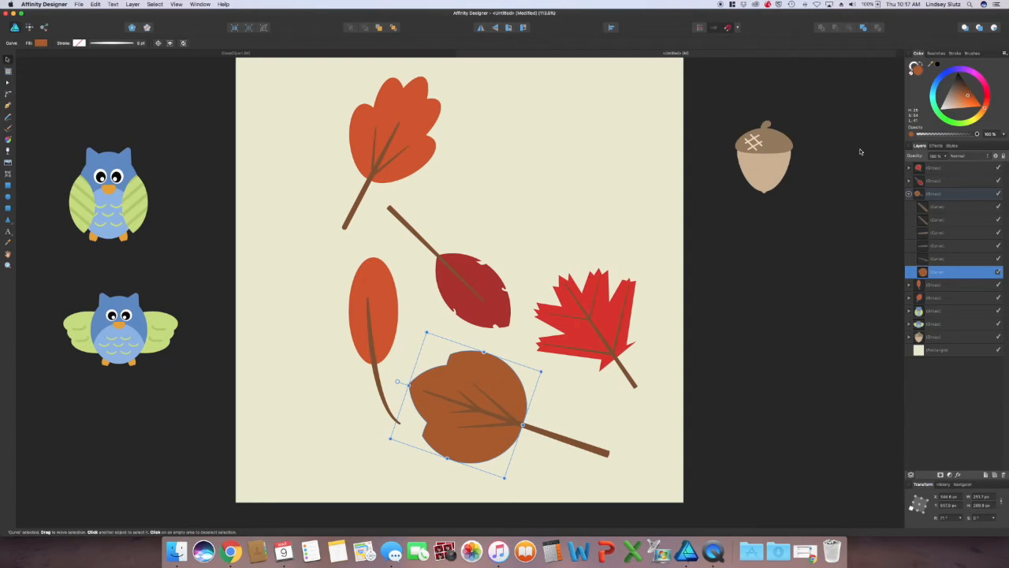
key("super+z")
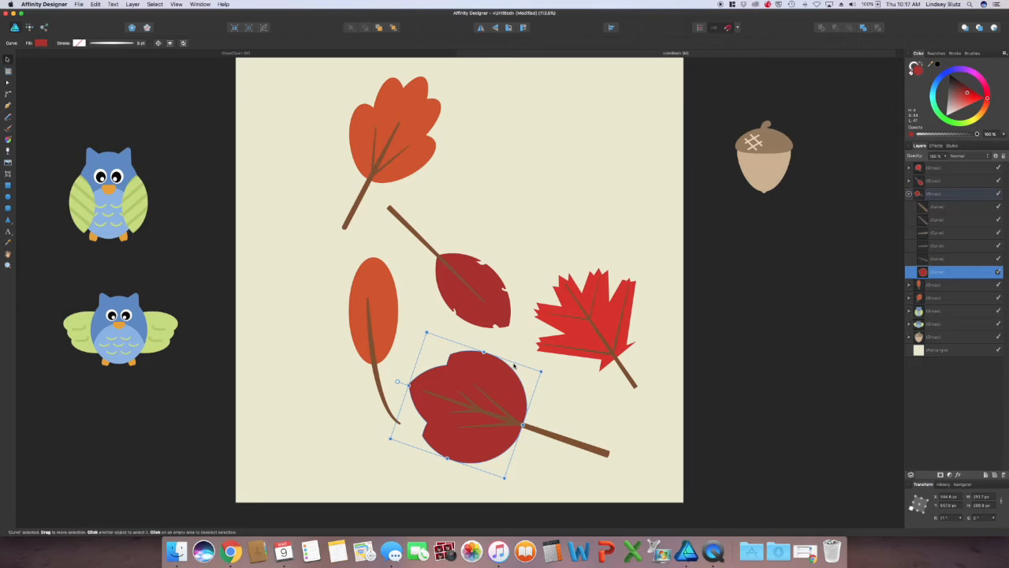
Step: Move the round dark red leaf so it overlaps the page's left edge beside the upper owl, and select the background rectangle
left_click(484, 390)
left_click_drag(484, 389, 401, 315)
left_click_drag(358, 225, 275, 188)
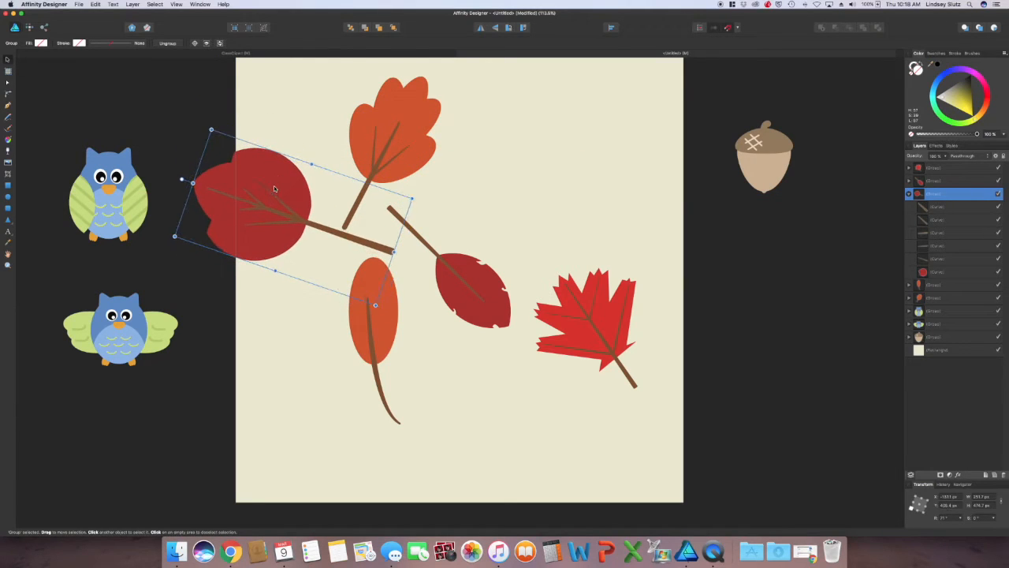
left_click(256, 318)
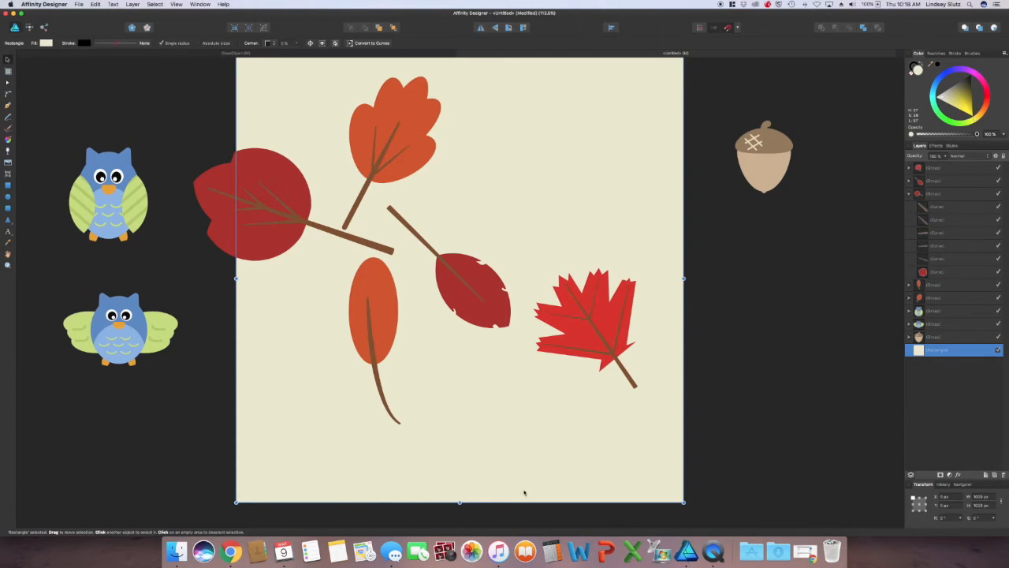
scroll(576, 434, "up", 1)
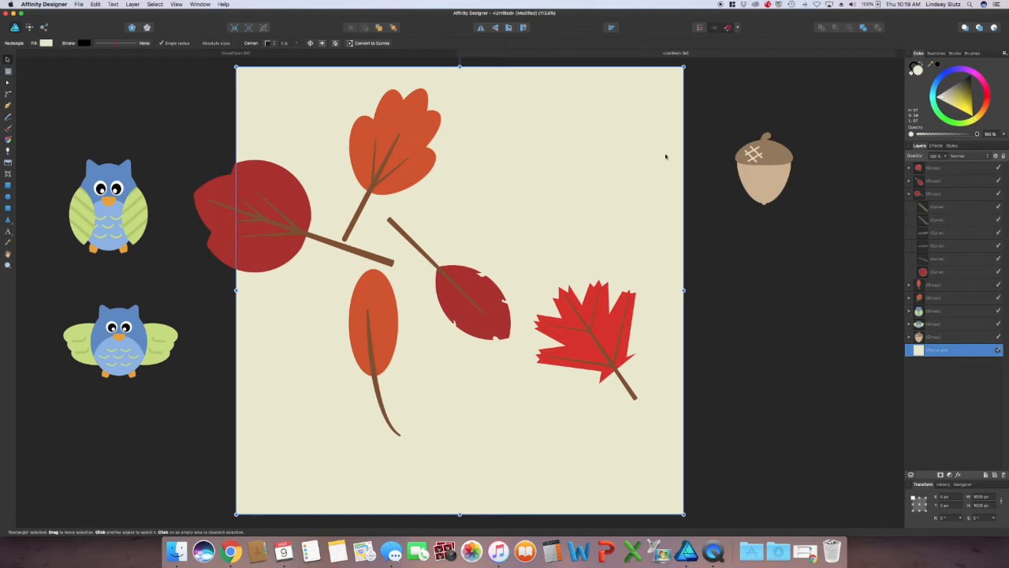
Step: Duplicate the round dark red leaf in place and offset the copy's X position by +1000 px
left_click(909, 194)
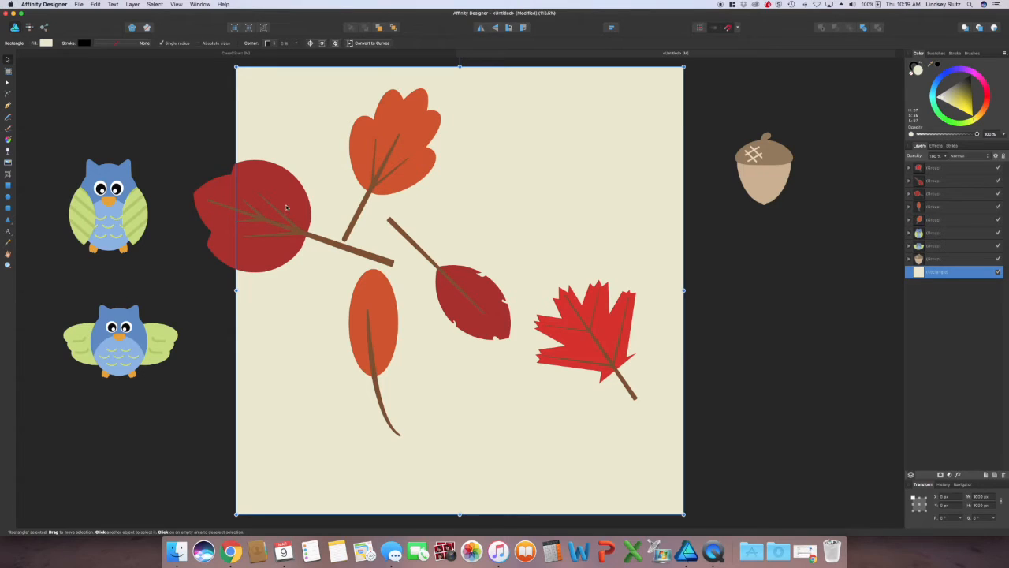
left_click_drag(193, 151, 397, 281)
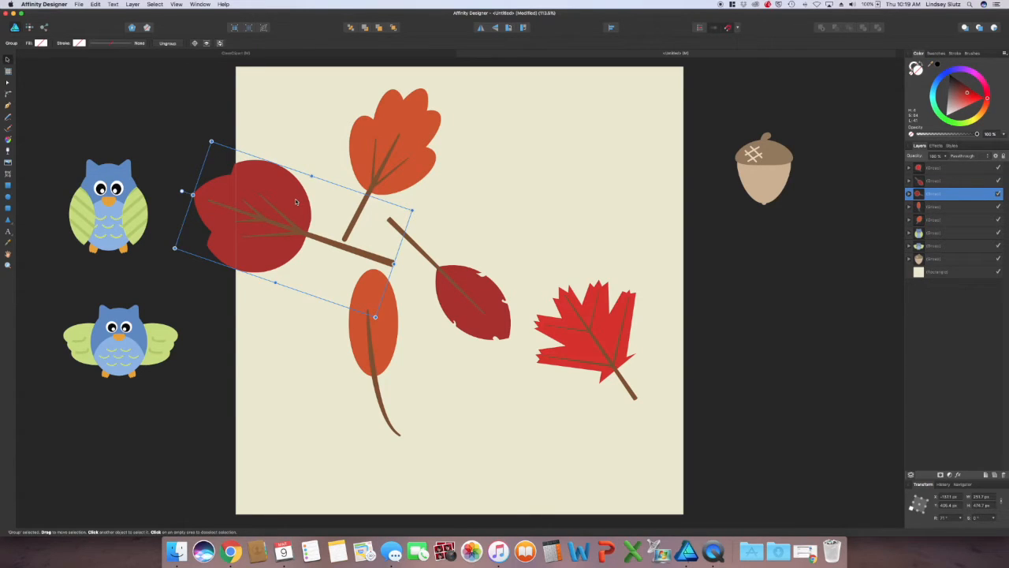
key("super+j")
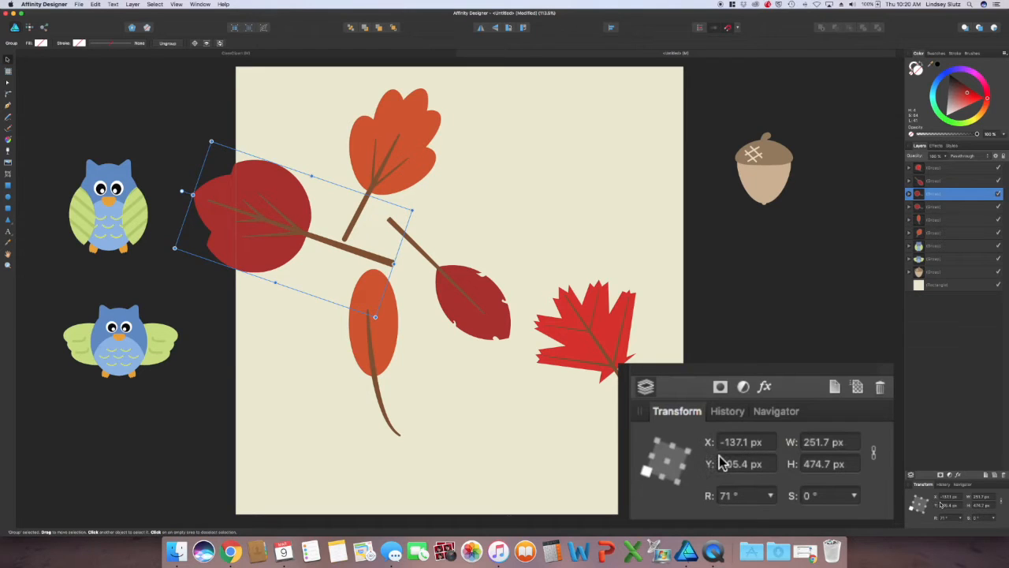
left_click(766, 442)
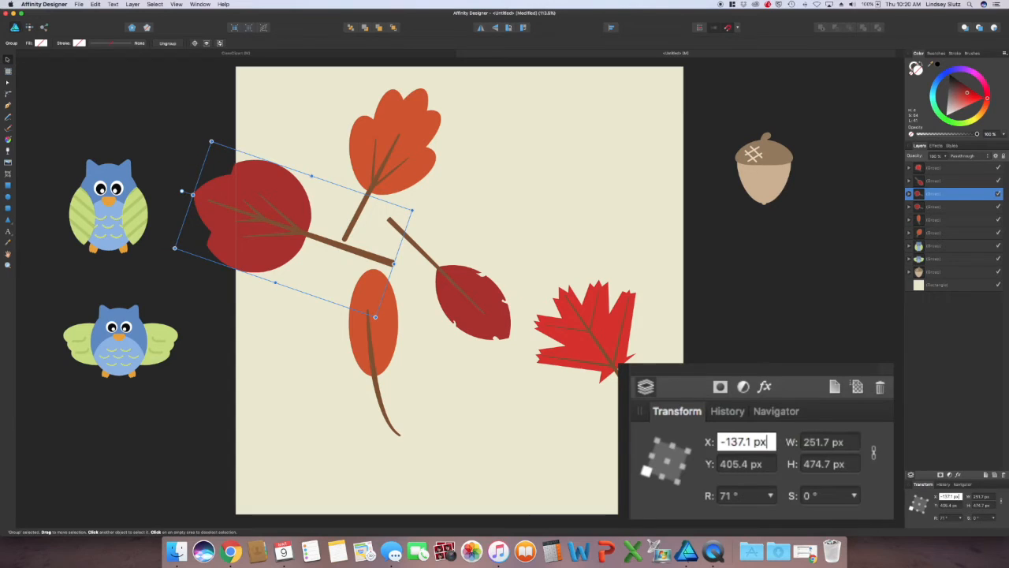
type("+1000")
key("Return")
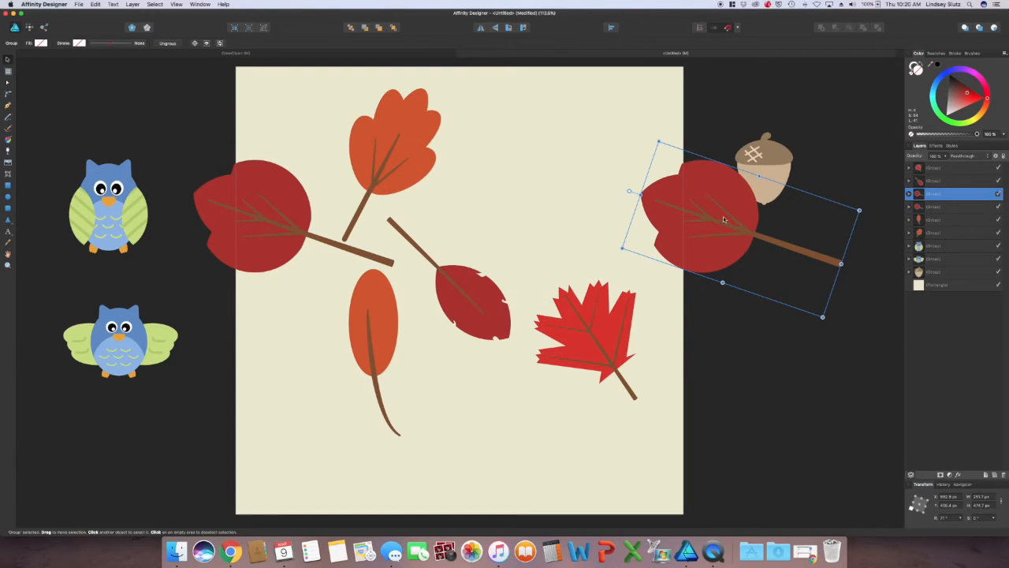
Step: Offset the round dark red leaf copy's Y position by +500 px
left_click(952, 505)
key("Right")
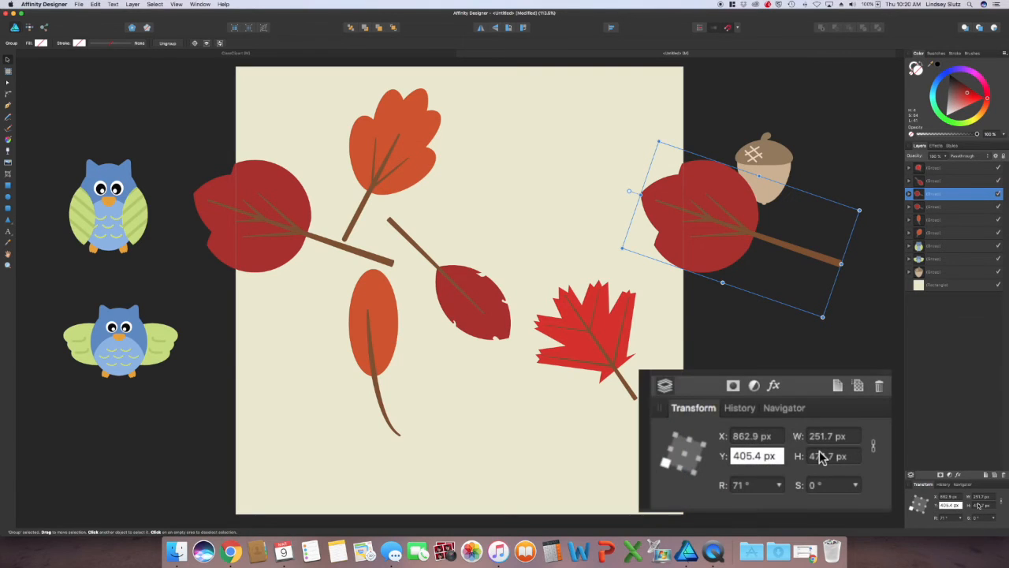
type("+500")
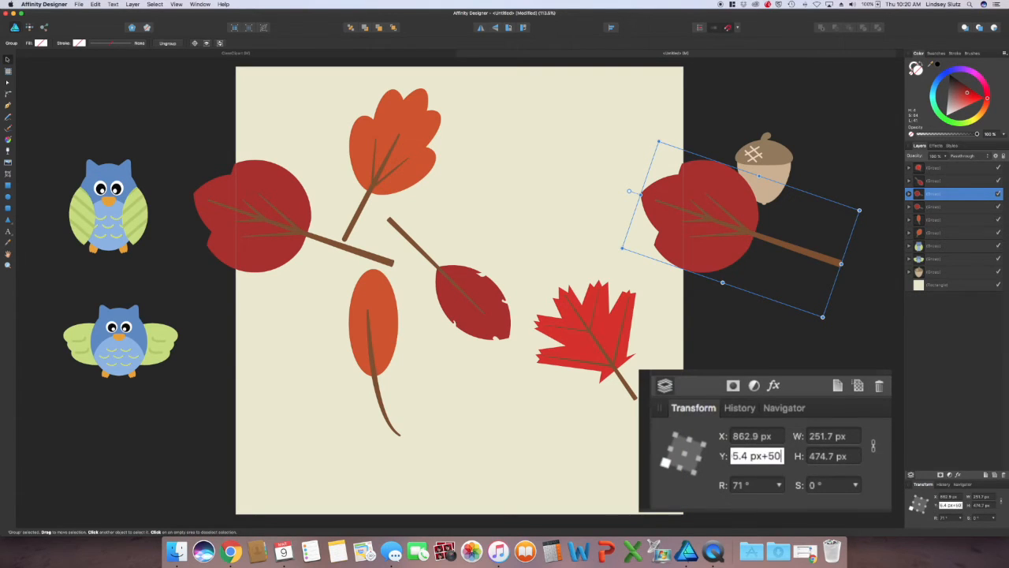
key("Return")
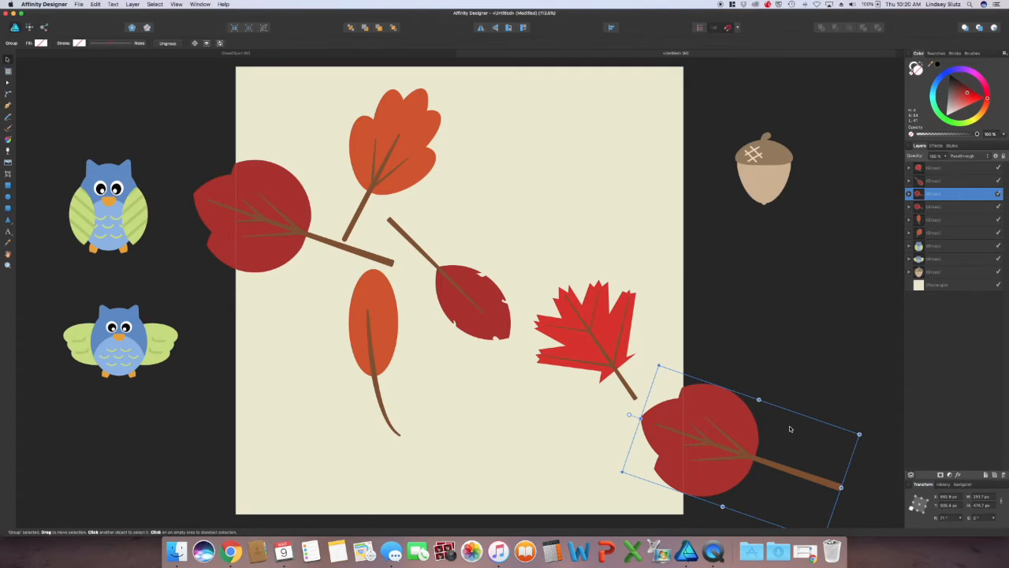
scroll(789, 425, "down", 2)
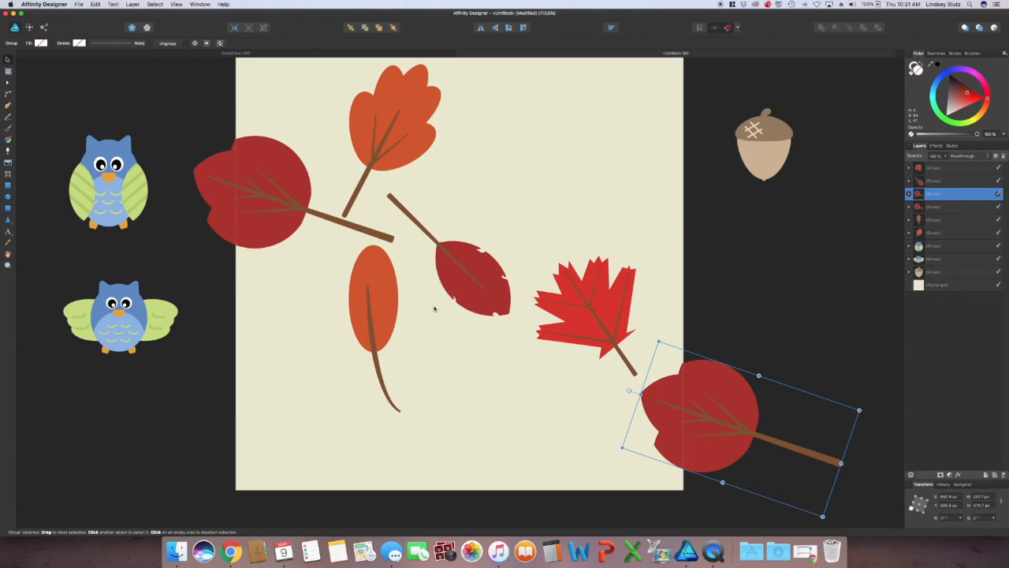
Step: Move the narrow orange leaf so it overlaps the page's left edge below the round leaf, and duplicate it once in place
left_click(380, 307)
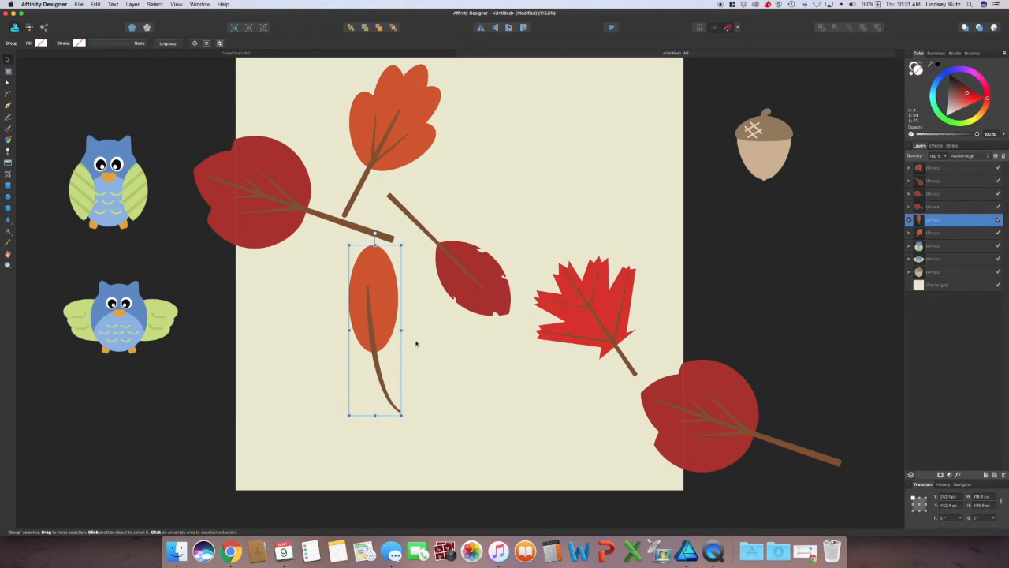
left_click_drag(377, 318, 257, 368)
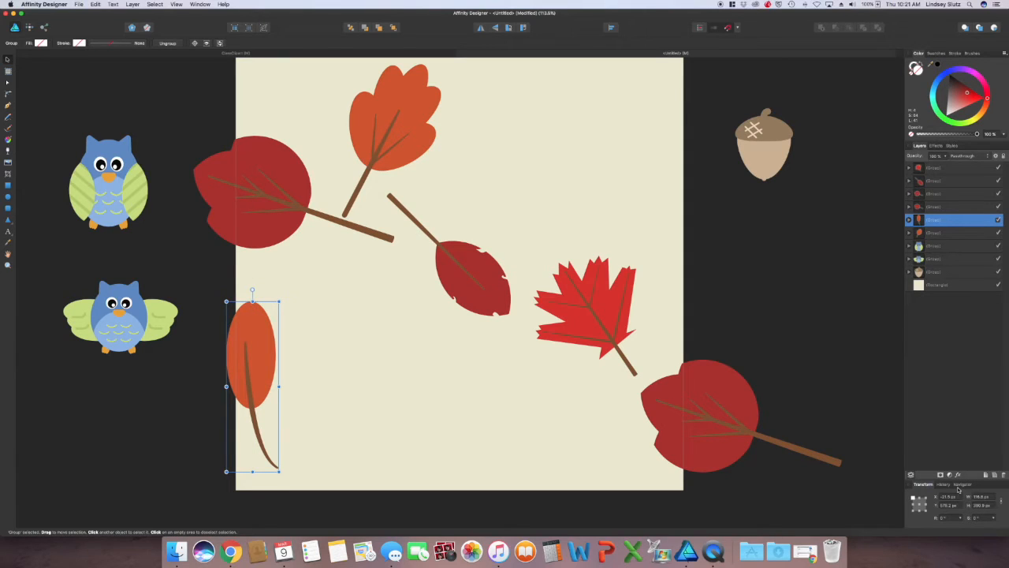
key("super+j")
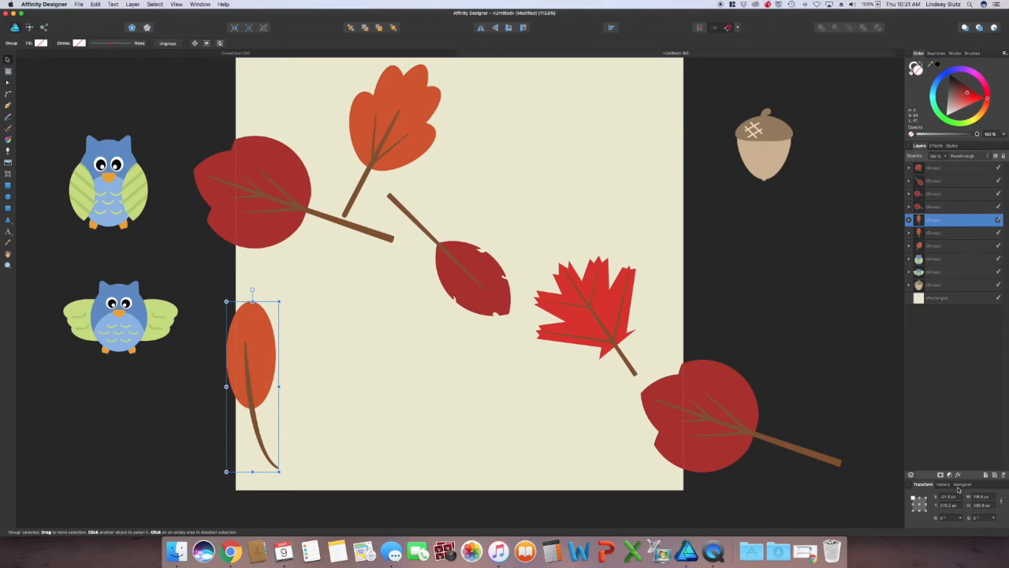
key("super+j")
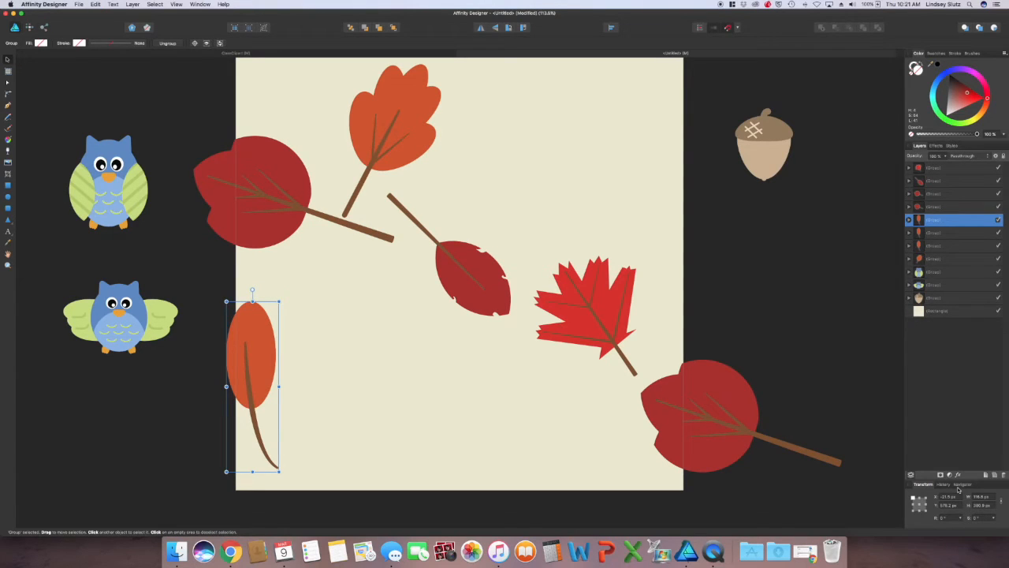
key("super+z")
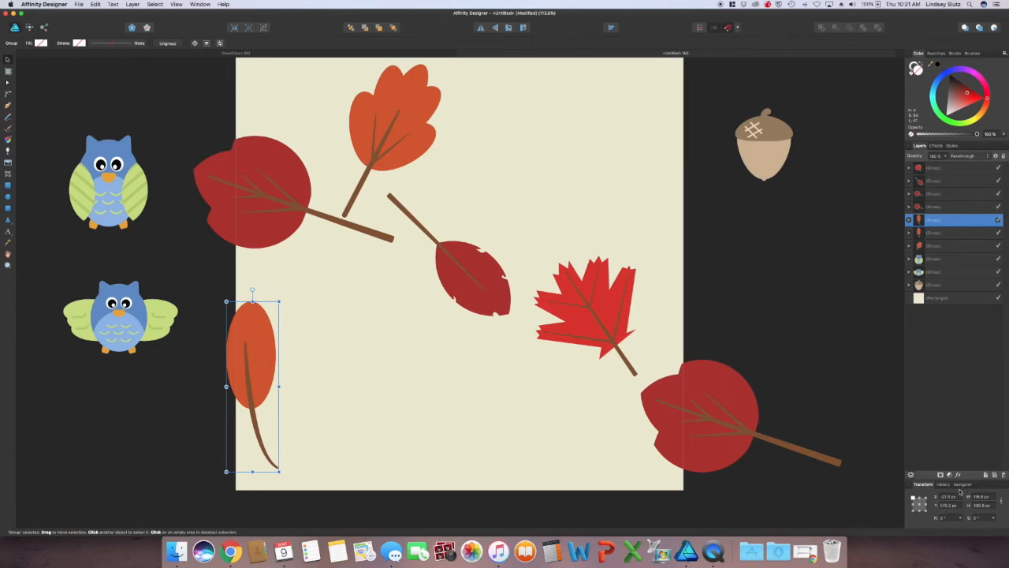
Step: Try offsetting the narrow orange leaf copy by +1000 px in X and +500 px in Y, and revert that placement
left_click(957, 498)
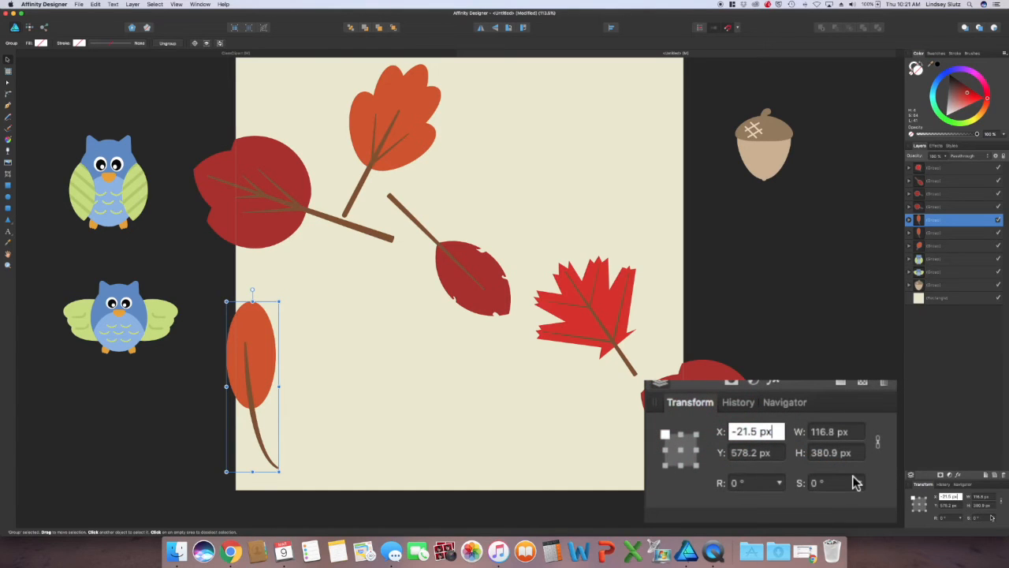
type("+1000")
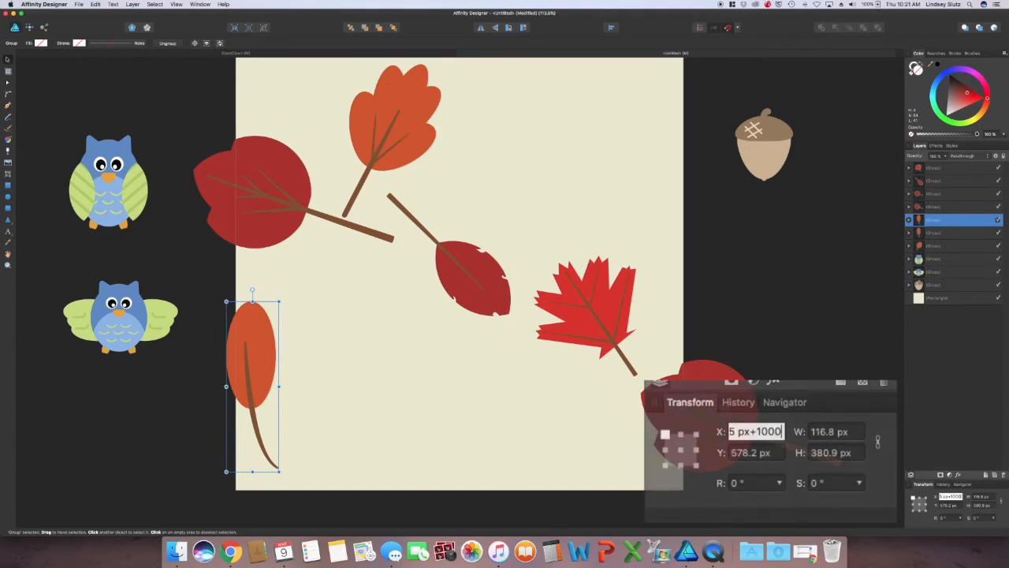
key("Return")
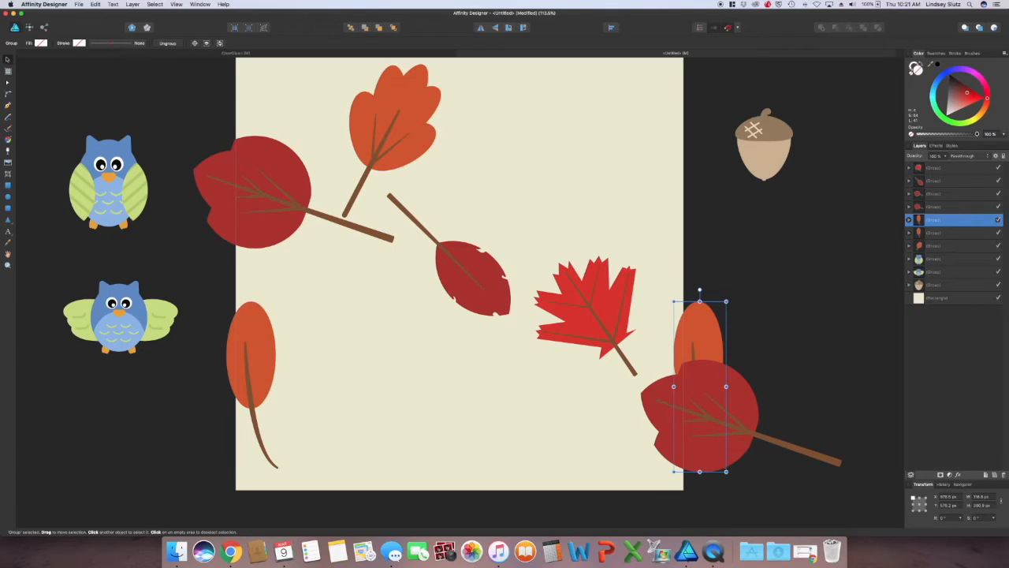
left_click(954, 505)
key("Right")
type("+500")
key("Return")
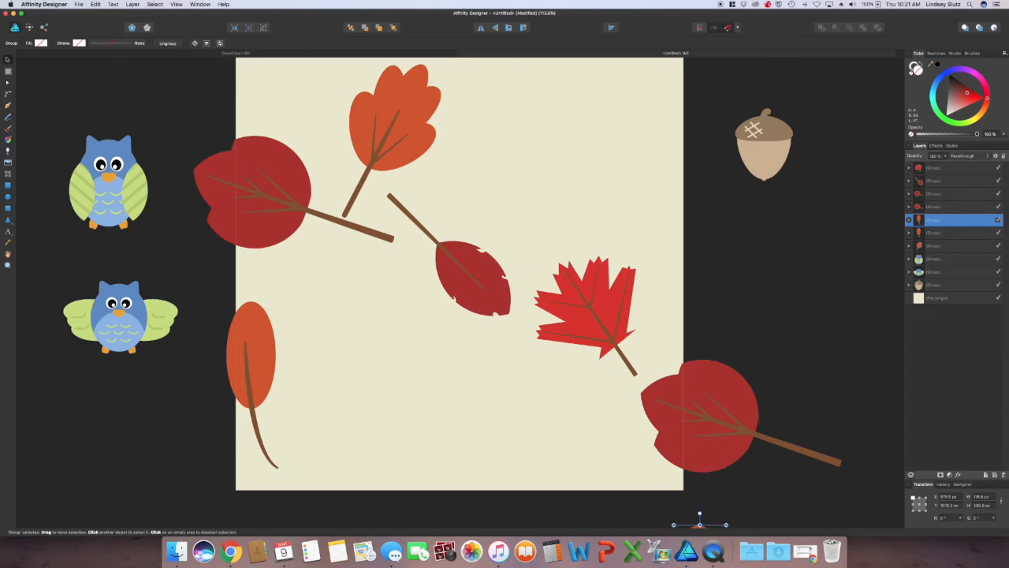
scroll(767, 362, "down", 5)
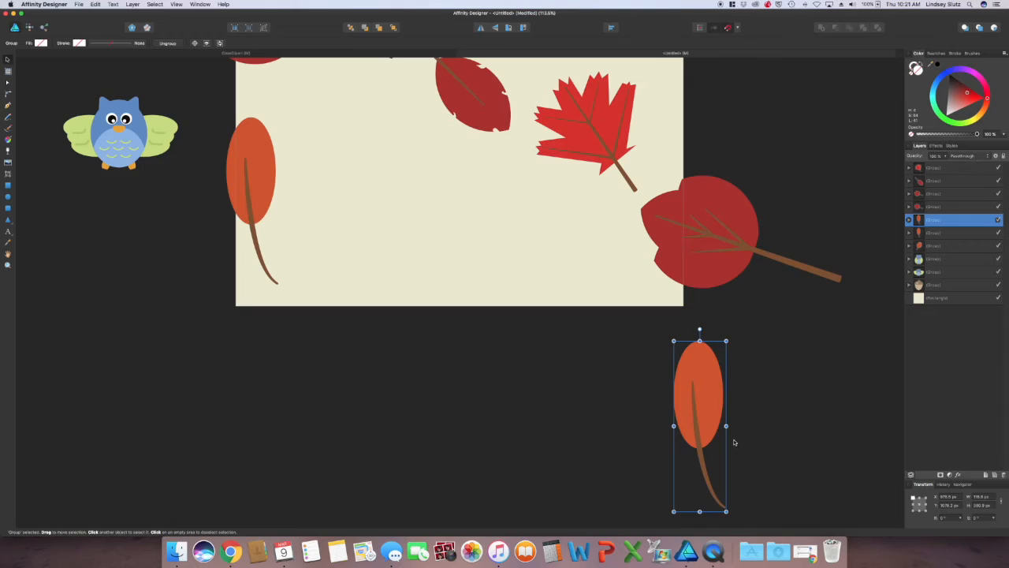
scroll(732, 440, "up", 3)
scroll(732, 442, "up", 2)
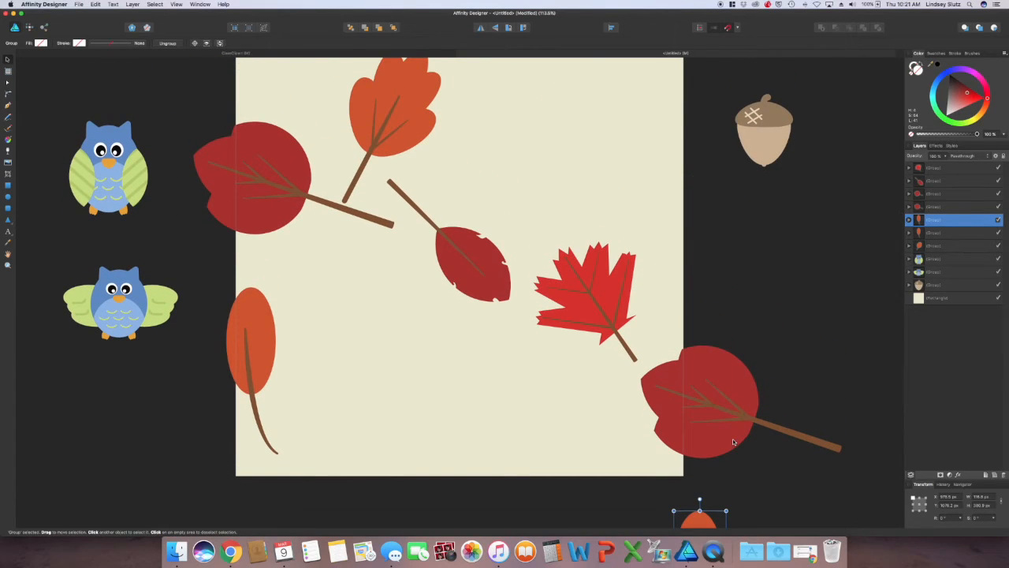
key("Delete")
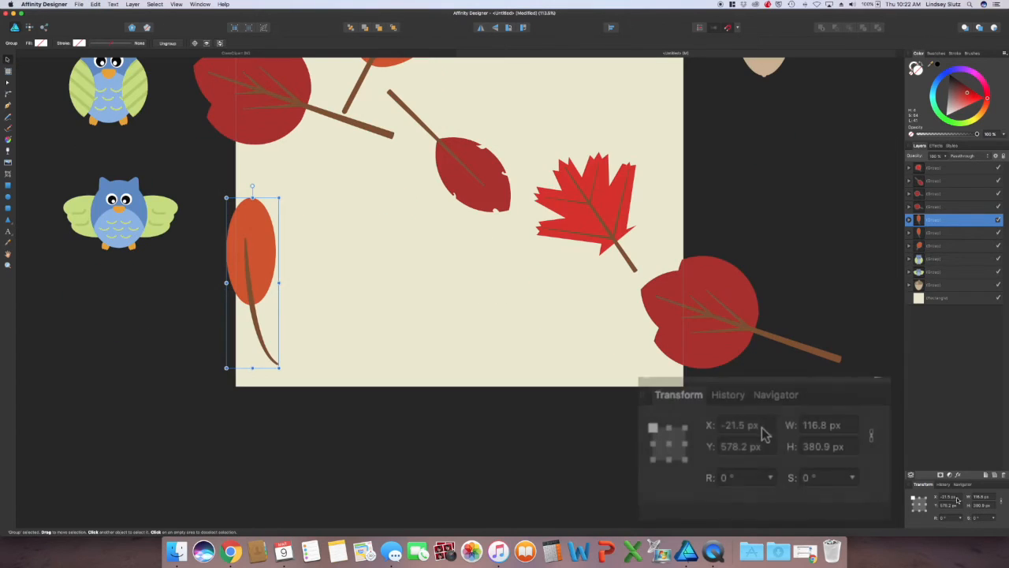
Step: Offset the narrow orange leaf copy by +1000 px in X and -500 px in Y
left_click(956, 498)
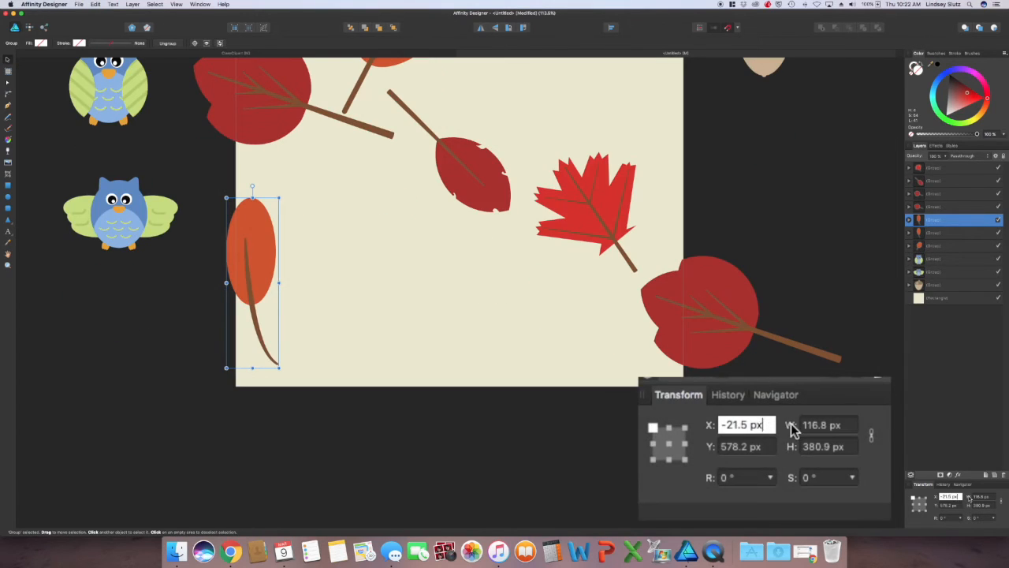
type("+1000")
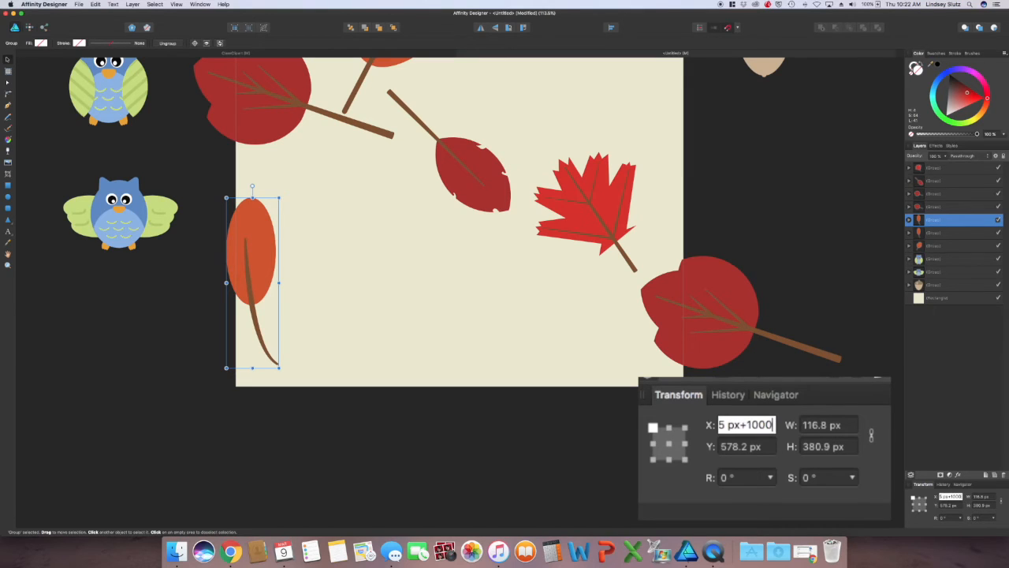
key("Return")
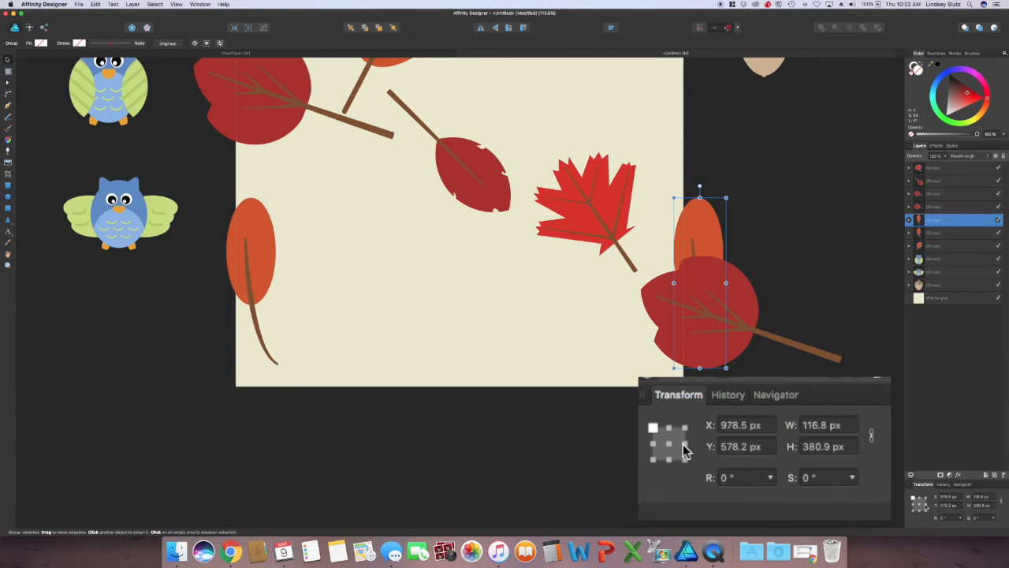
left_click(753, 449)
type("-")
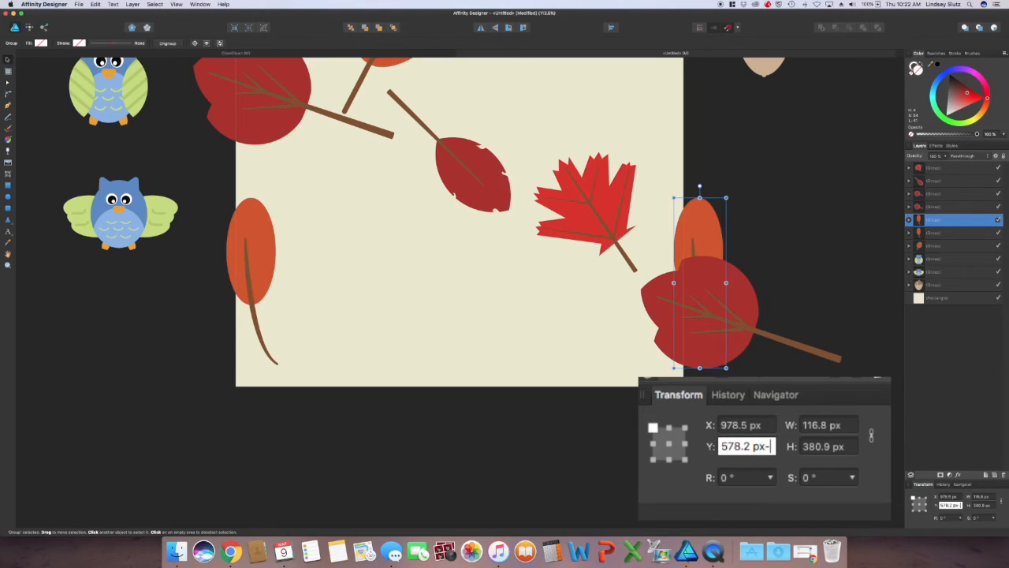
type("500")
key("Return")
scroll(875, 453, "up", 3)
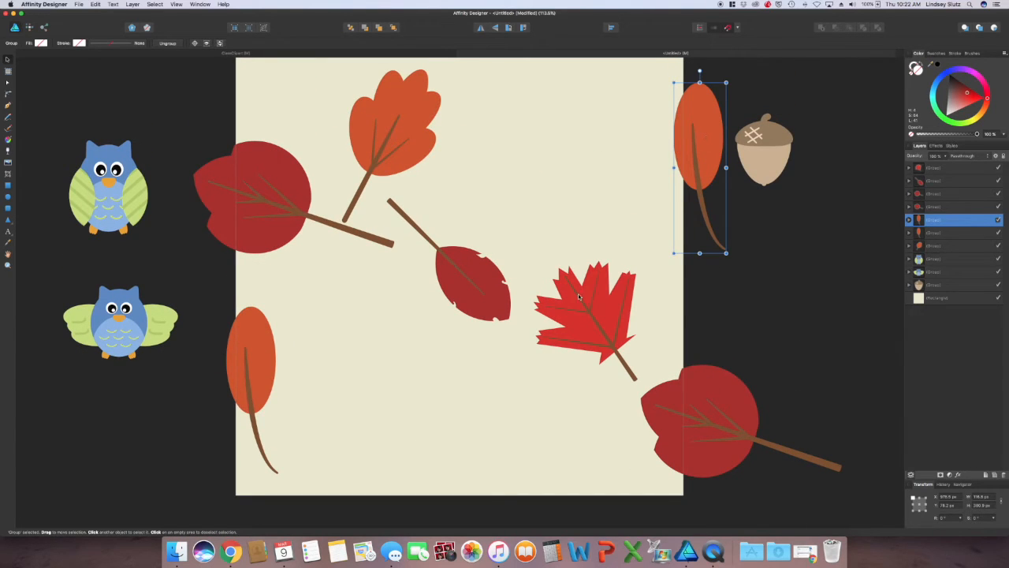
scroll(741, 318, "up", 2)
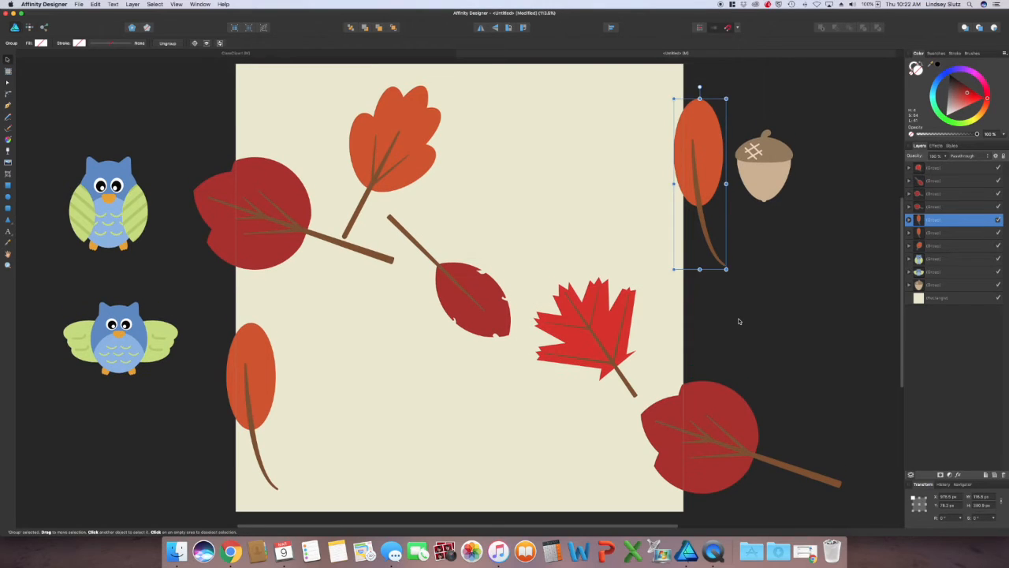
Step: Move the notched dark red leaf across the page's bottom edge, and duplicate it with the copy's Y position offset by -1000 px
left_click_drag(484, 313, 486, 511)
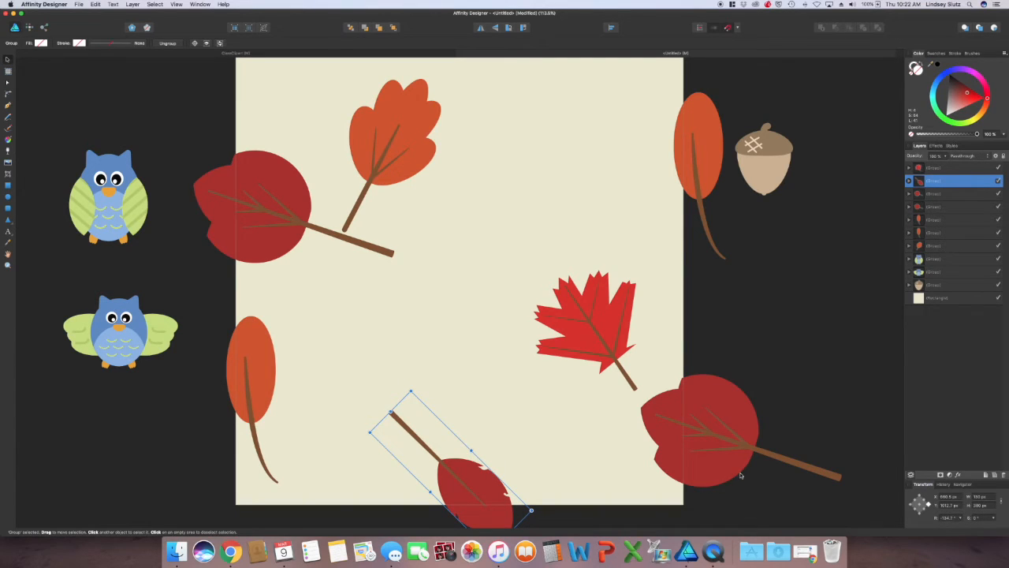
type("-1000")
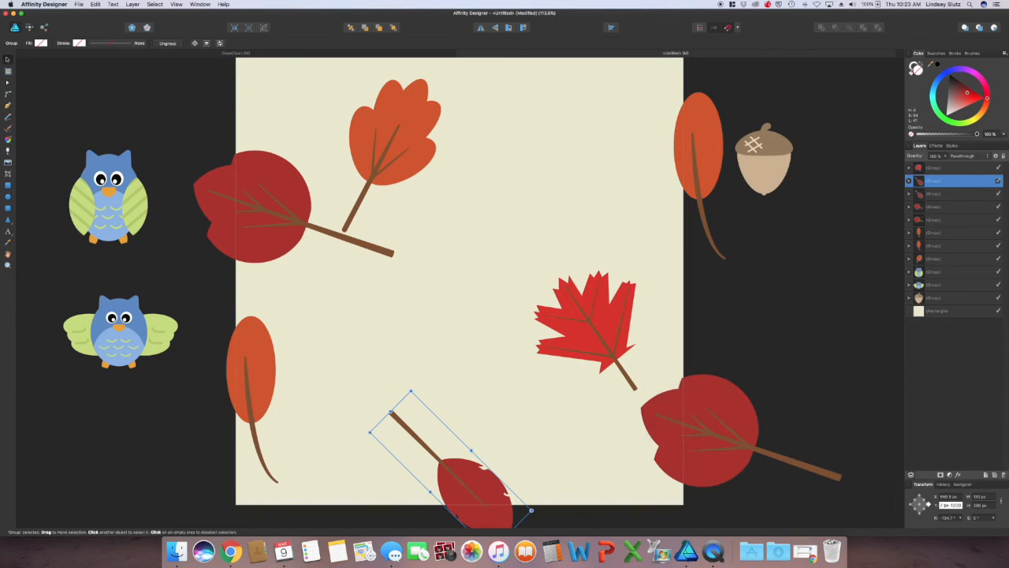
key("Return")
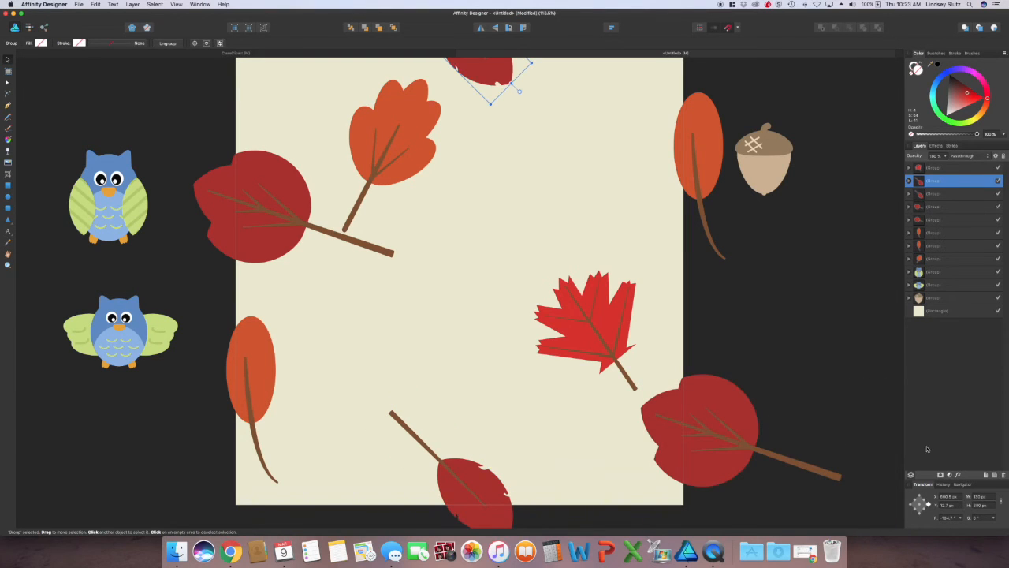
scroll(815, 408, "up", 3)
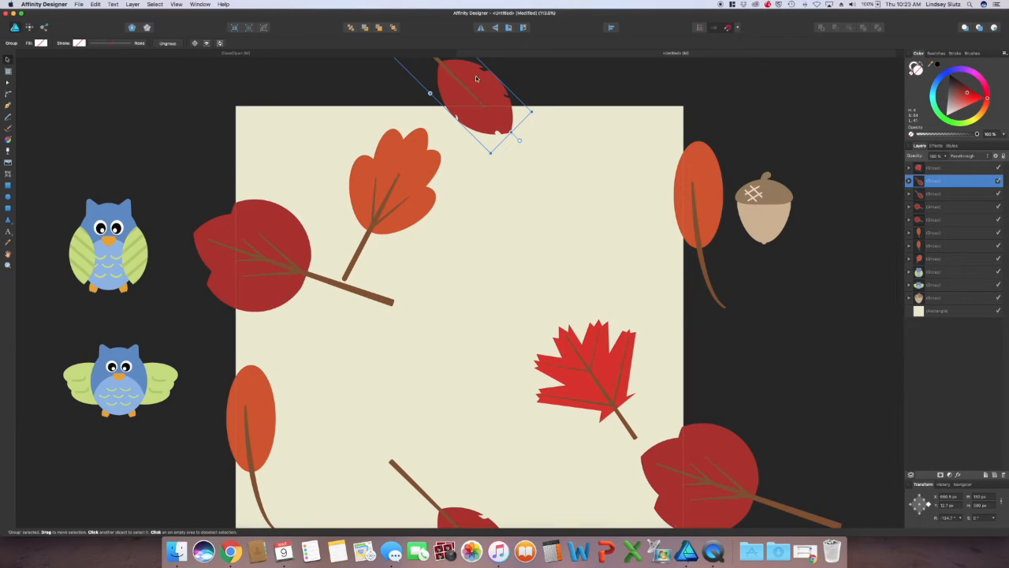
scroll(659, 265, "down", 1)
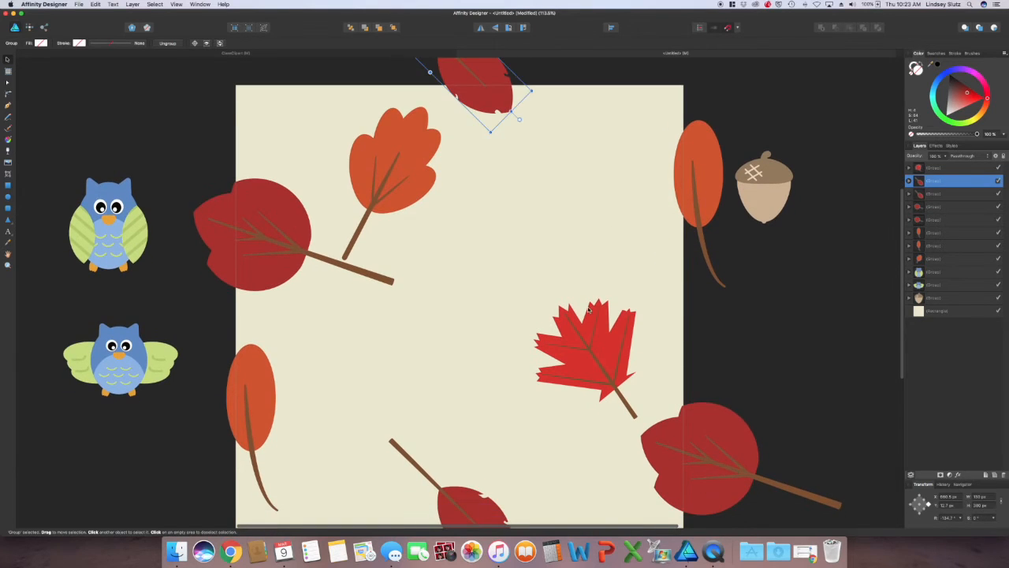
Step: Move the maple leaf and the lobed orange leaf nearer the page's centre, rotating the orange leaf so its stem points left
scroll(578, 311, "down", 2)
left_click_drag(598, 330, 524, 359)
left_click_drag(409, 133, 513, 179)
left_click_drag(569, 141, 561, 261)
left_click_drag(520, 189, 564, 162)
left_click_drag(528, 347, 515, 334)
Step: Move the acorn onto the page above the round leaf at the left edge, and tilt its cap toward the upper left
left_click_drag(762, 169, 351, 126)
key("super+minus")
key("super+minus")
scroll(414, 160, "up", 1)
left_click_drag(410, 154, 391, 145)
Step: Duplicate the acorn, tilt the copy's cap to the upper right, and place it between the narrow orange leaf and the maple leaf
left_click_drag(395, 185, 567, 293)
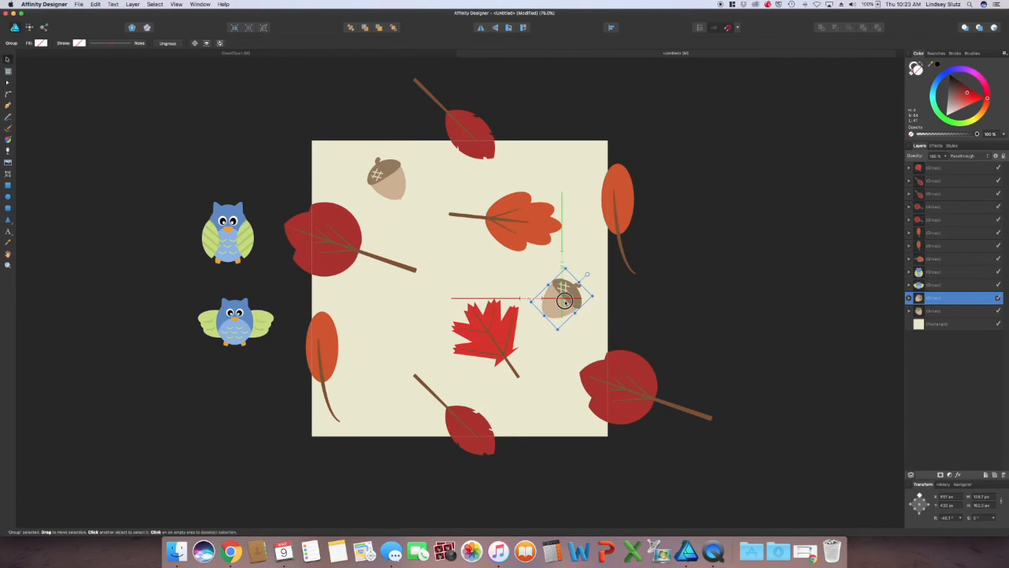
left_click(674, 301)
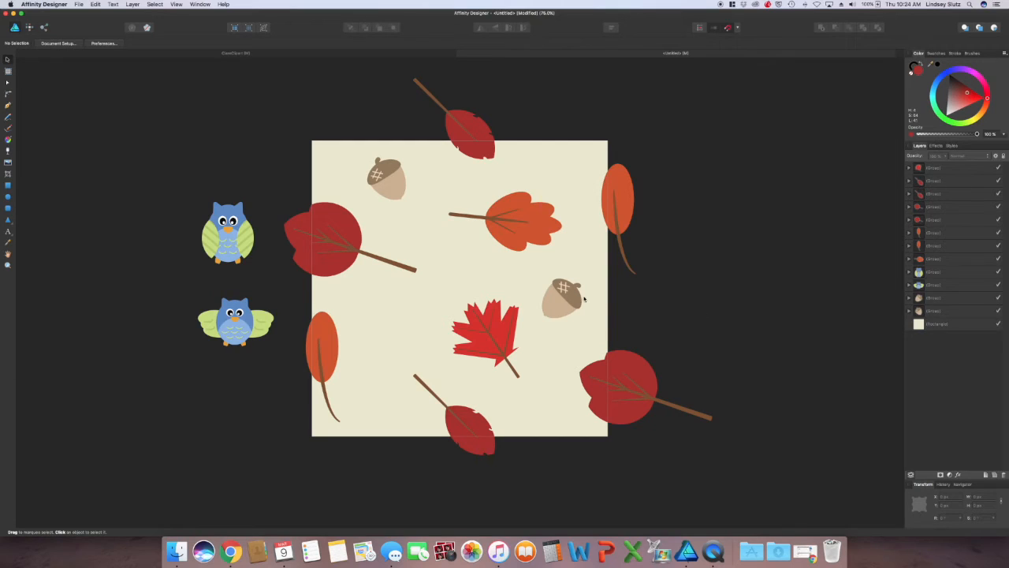
left_click_drag(572, 296, 393, 335)
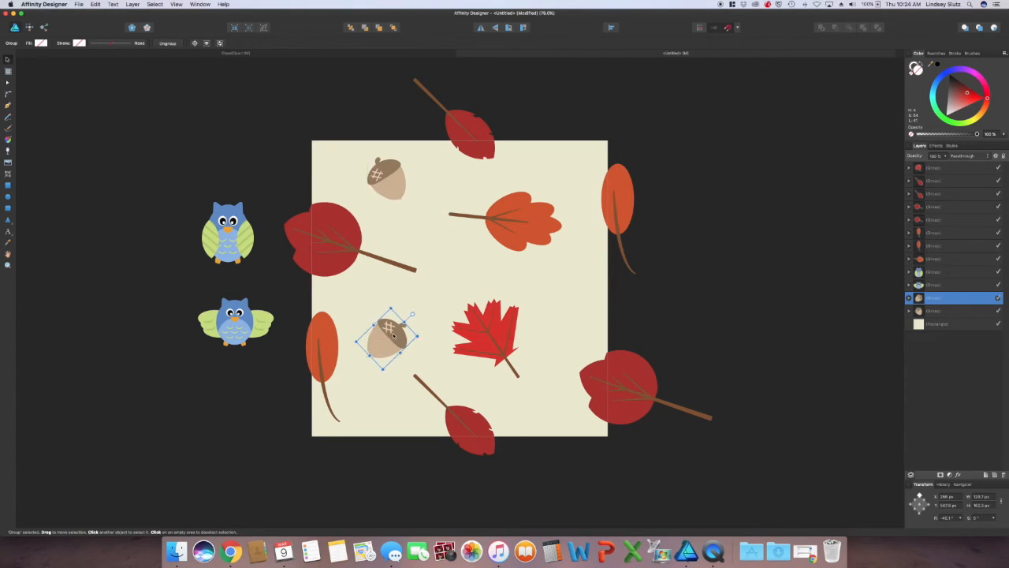
Step: Duplicate the acorn, shrink the copy, tilt its cap toward the upper left, and place it at the maple leaf's upper right
left_click(387, 333)
left_click_drag(387, 332, 557, 301)
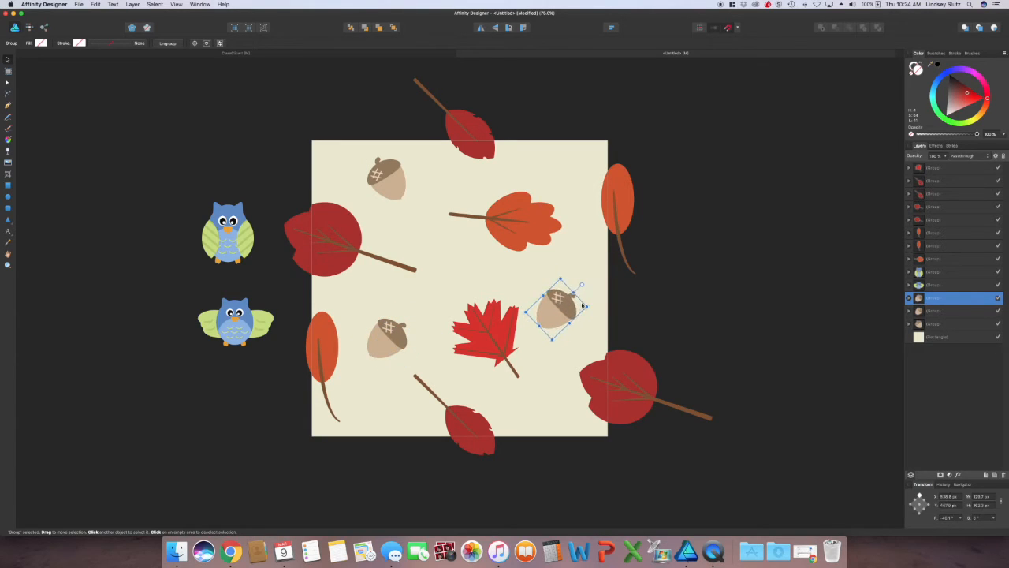
left_click_drag(591, 306, 585, 279)
left_click_drag(574, 273, 556, 299)
Step: Delete the two blue owls beside the page
left_click(131, 153)
left_click_drag(132, 149, 275, 366)
key("Delete")
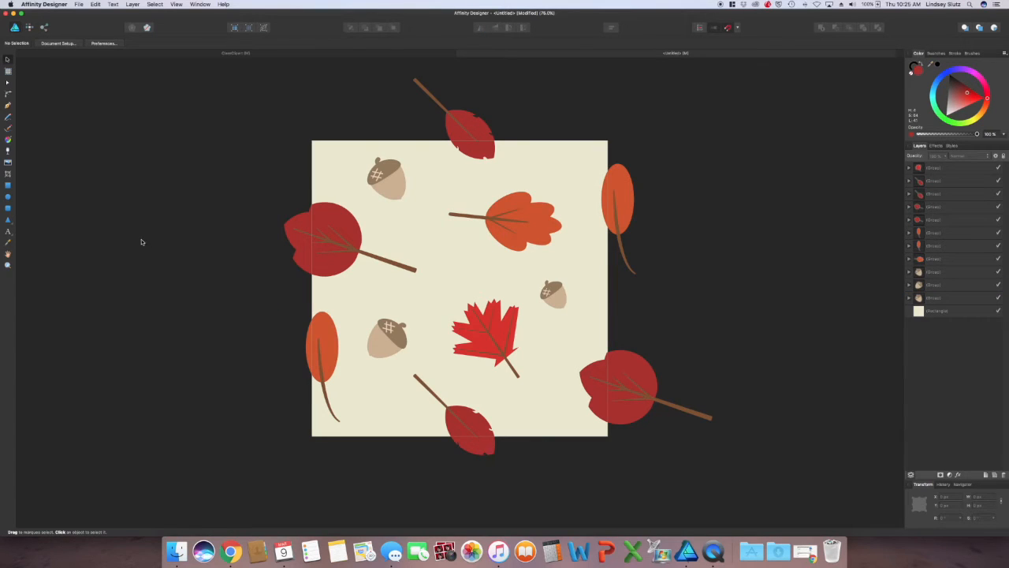
Step: Draw three dark red berry circles, about 32 px each, near the page's lower right corner, and group them as a cluster
left_click(8, 197)
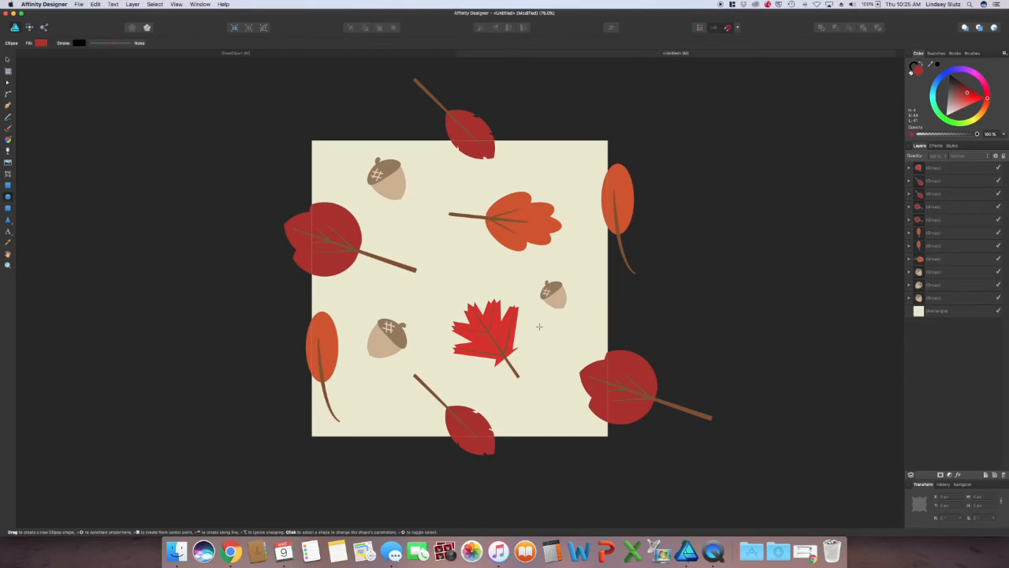
mouse_move(523, 402)
left_mouse_down()
mouse_move(559, 421)
mouse_move(546, 409)
left_mouse_up()
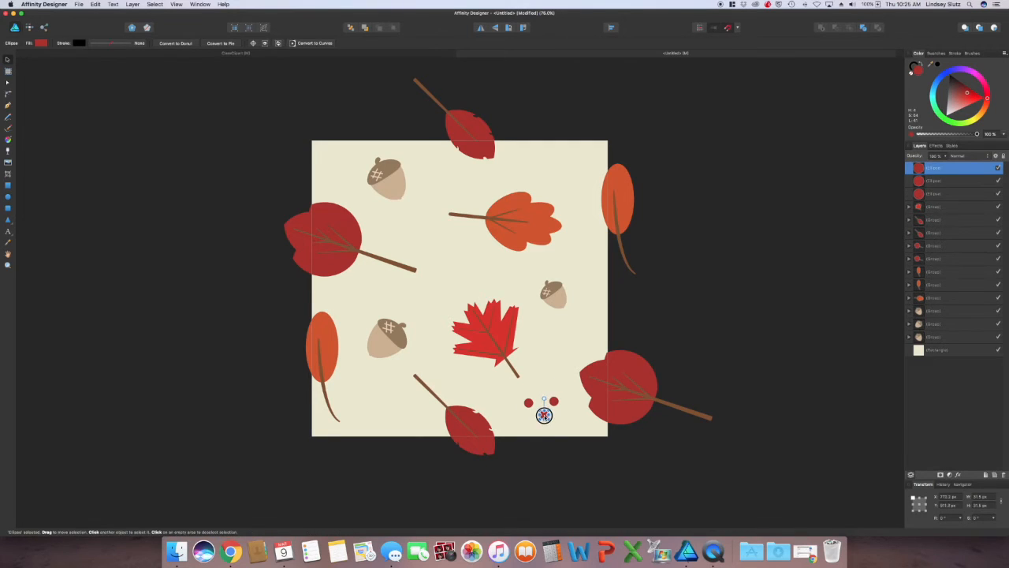
left_click(540, 423)
left_click(533, 402)
left_click(955, 174, "shift")
key("super+g")
Step: Duplicate the berry cluster into four empty spots across the page, rotating the copies, and shift the upper acorn toward the page's upper left corner
key("super+c")
key("super+v")
left_click_drag(533, 399, 566, 174)
left_click_drag(566, 174, 373, 401, "alt")
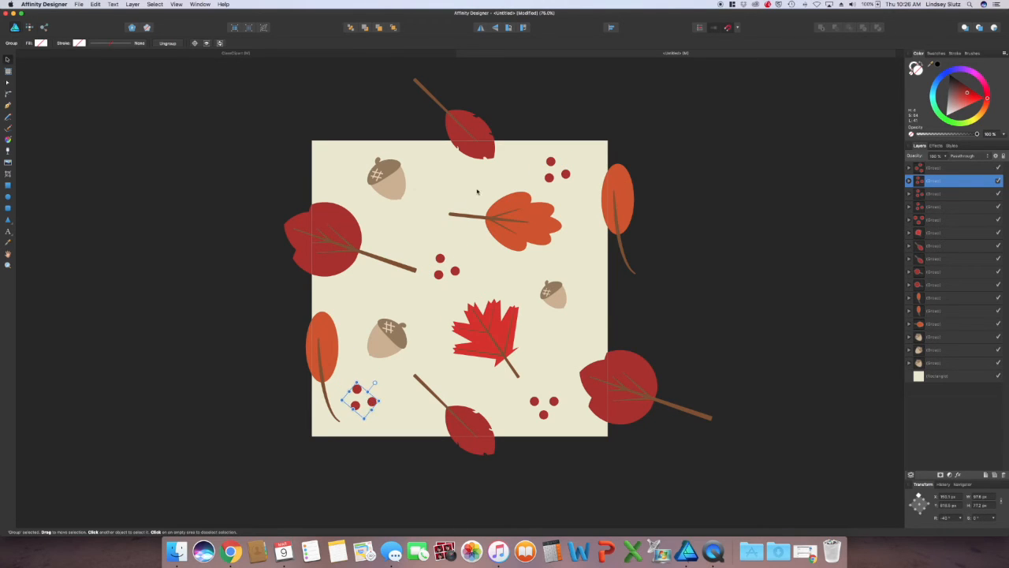
key("super+j")
left_click_drag(278, 518, 350, 166)
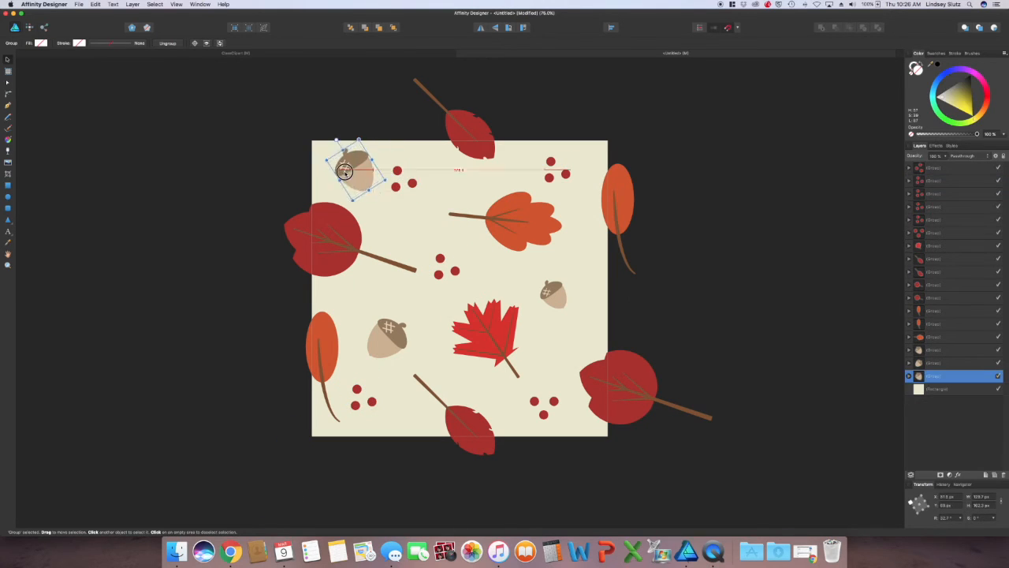
left_click(699, 286)
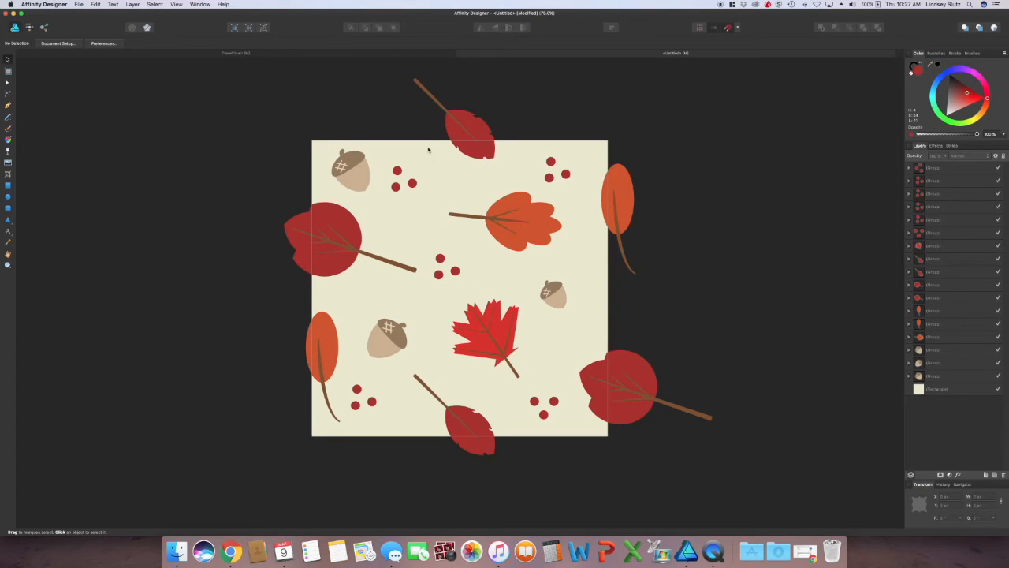
Step: Save the document as Pattern in the Half-Drop Repeat AD folder
left_click(76, 4)
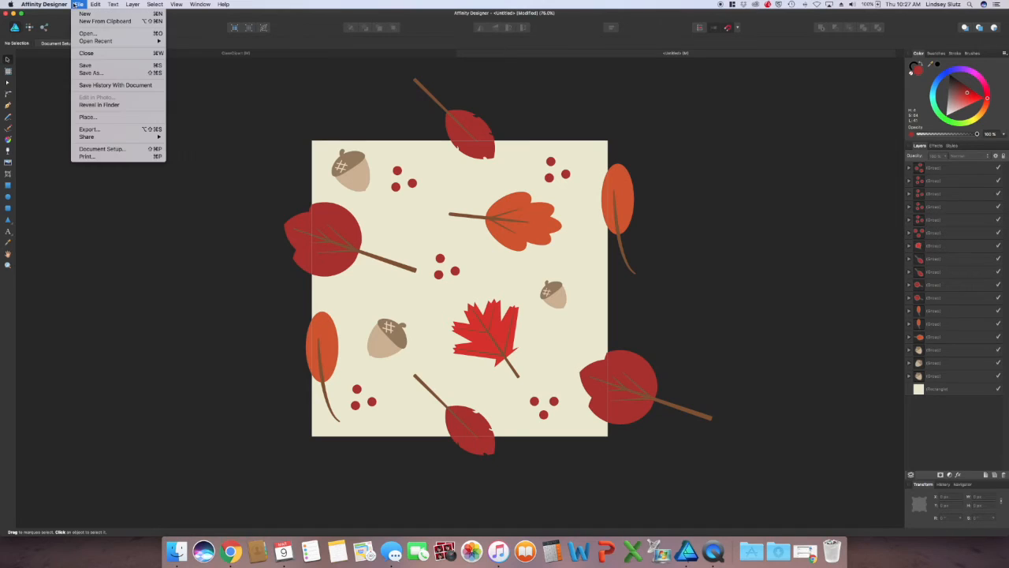
left_click(103, 65)
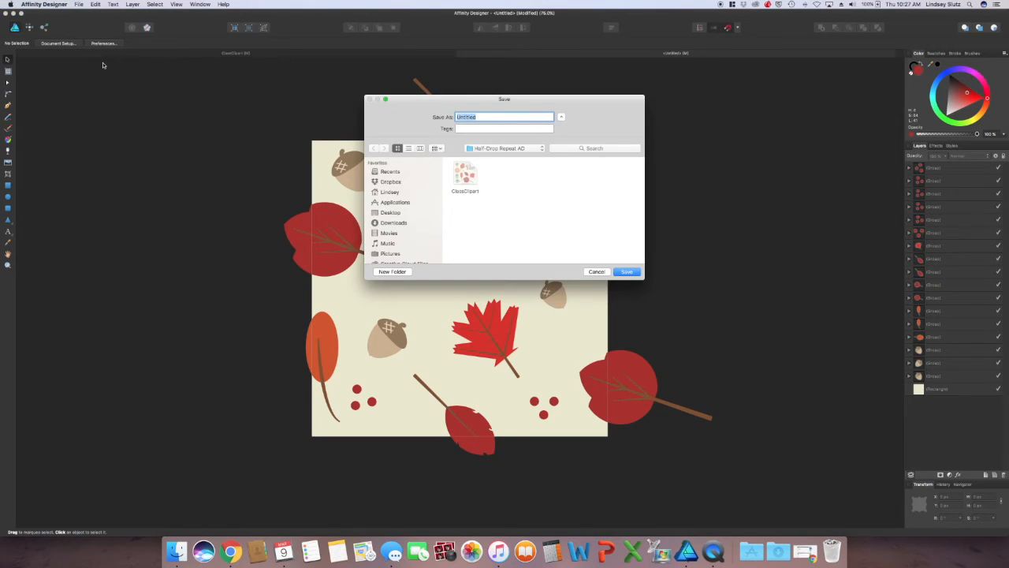
type("Pattern")
left_click(626, 271)
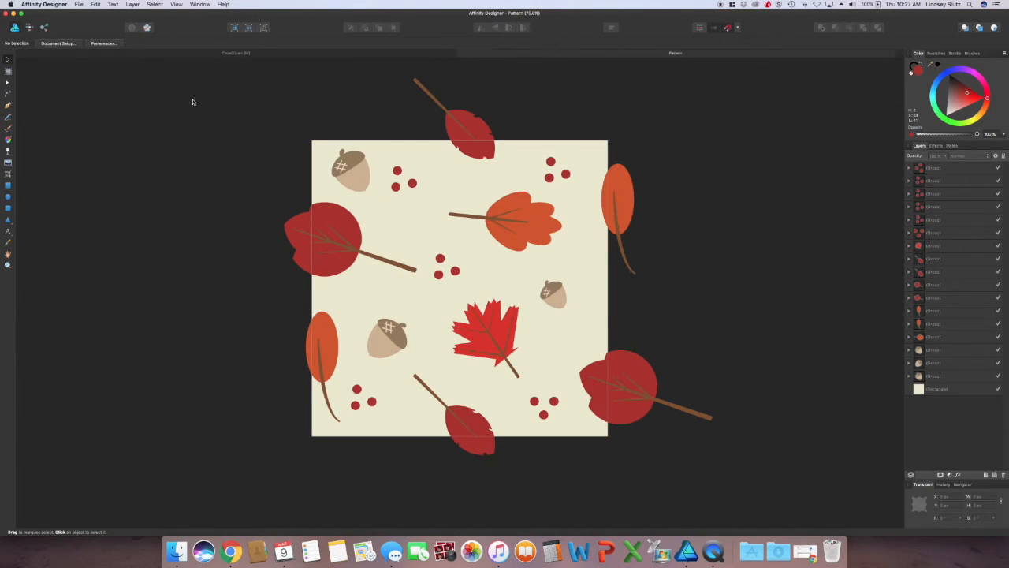
Step: Export the whole document as a 1000 x 1000 px high-quality JPEG named PatternJpeg
left_click(79, 4)
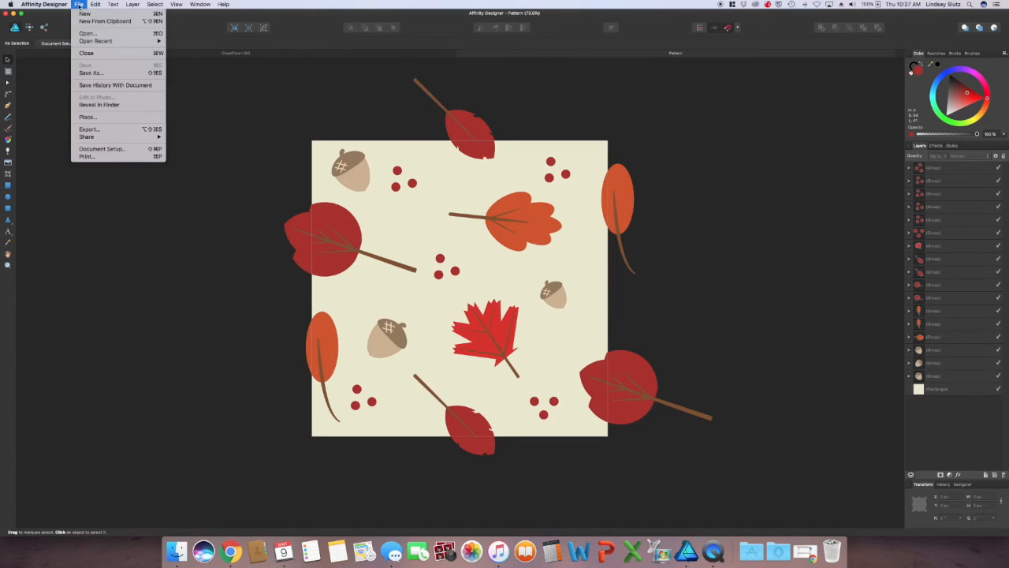
left_click(109, 130)
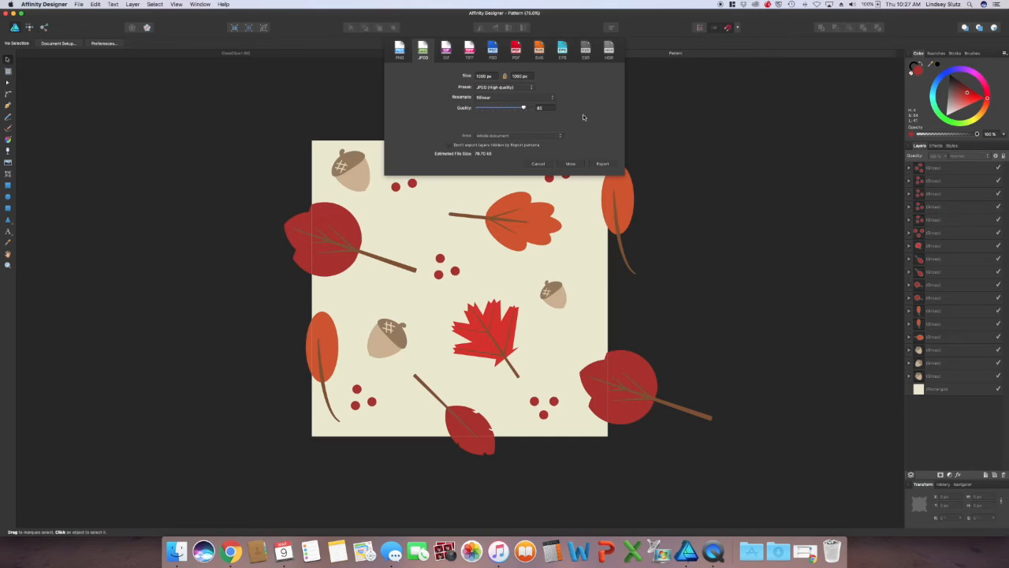
left_click(603, 164)
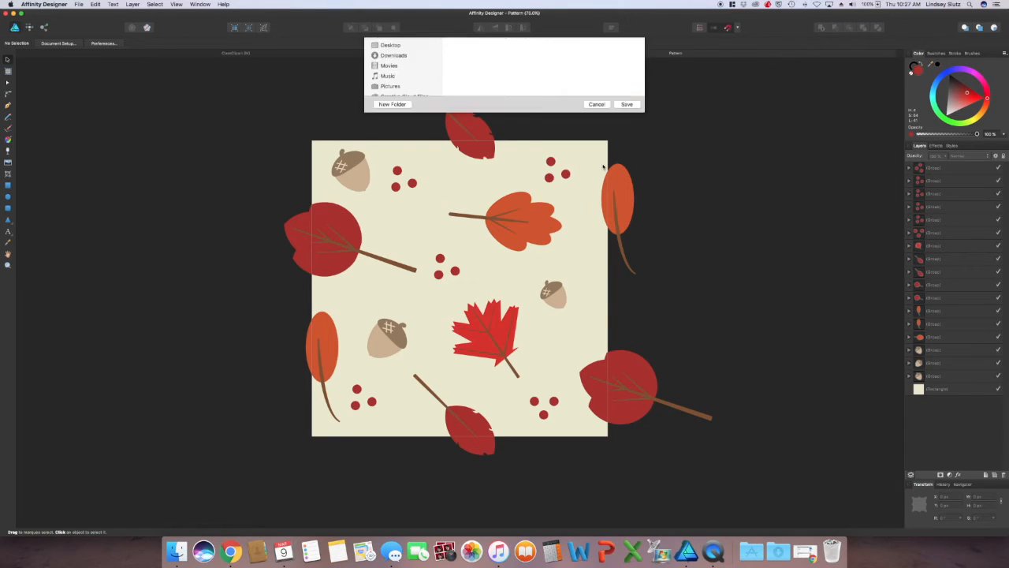
key("Return")
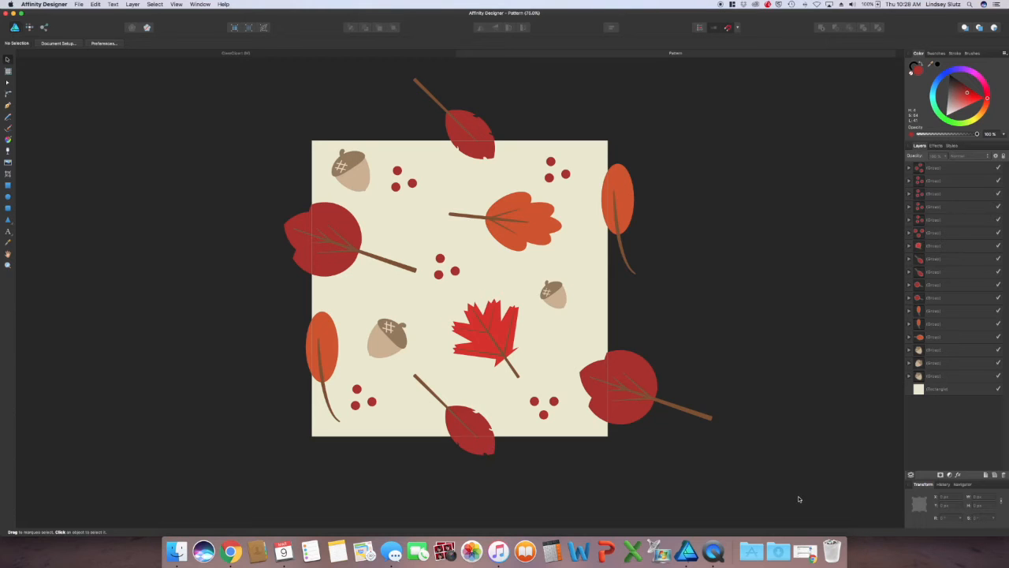
Step: Switch to Spoonflower in Chrome and upload PatternJpeg.jpg from the Half-Drop Repeat AD folder, agreeing to the design rights and terms of service
left_click(801, 546)
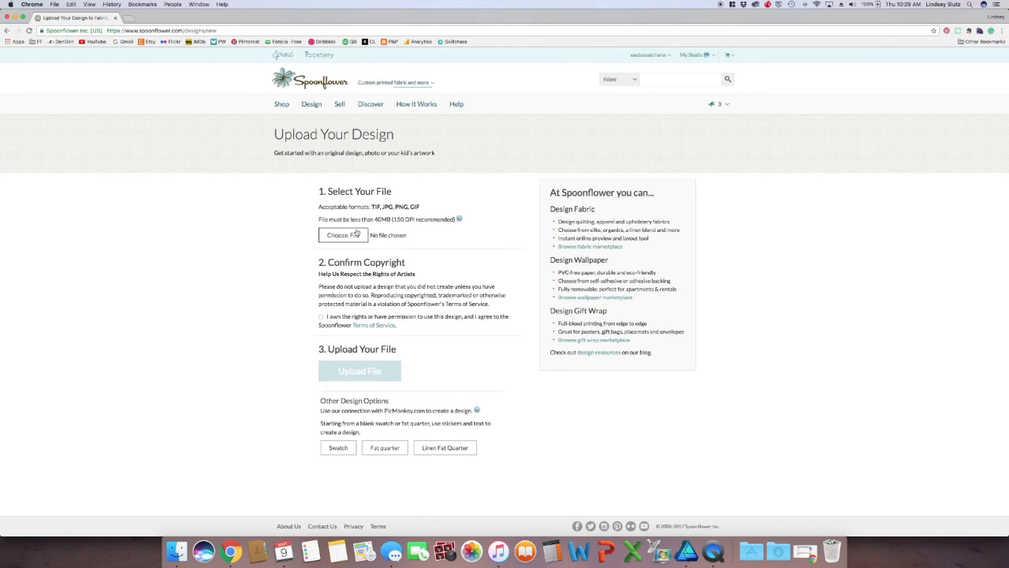
mouse_move(311, 104)
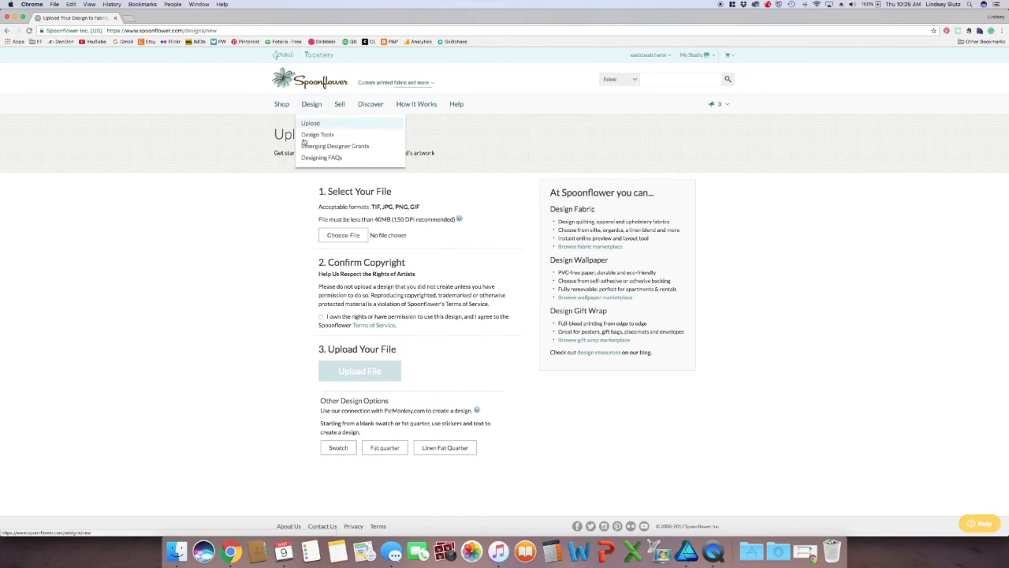
left_click(344, 235)
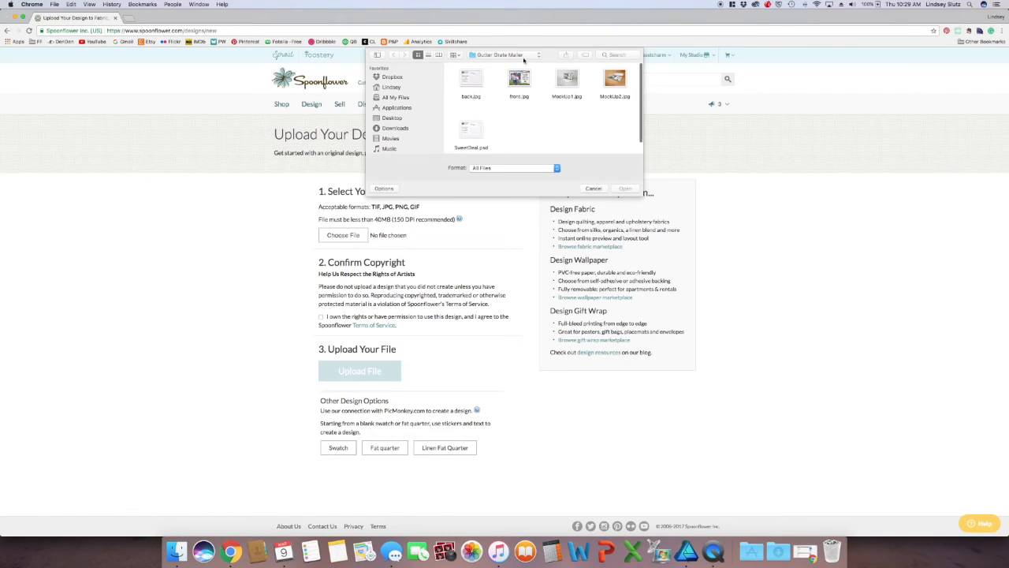
left_click(524, 56)
left_click(524, 91)
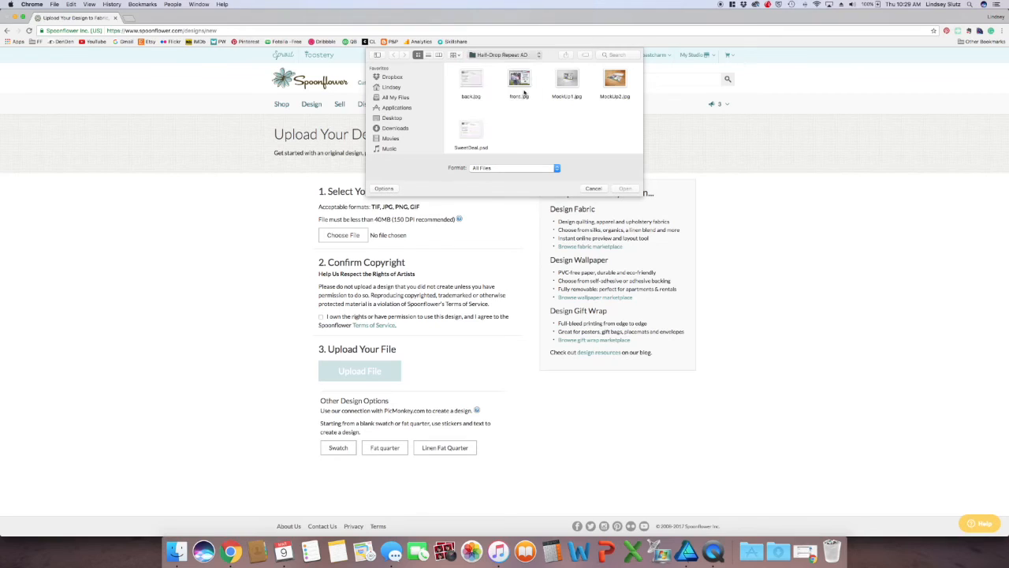
left_click(555, 79)
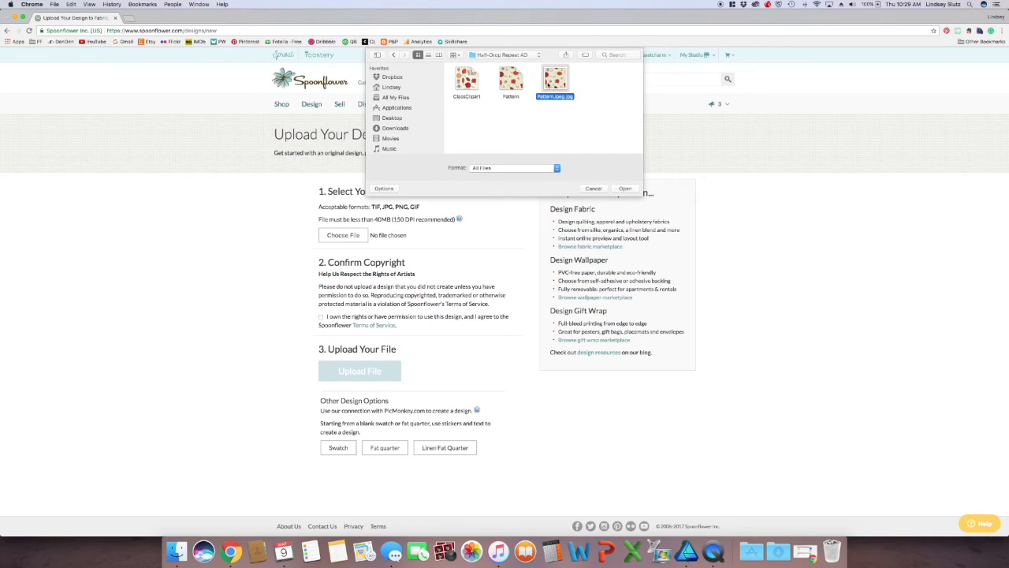
left_click(625, 189)
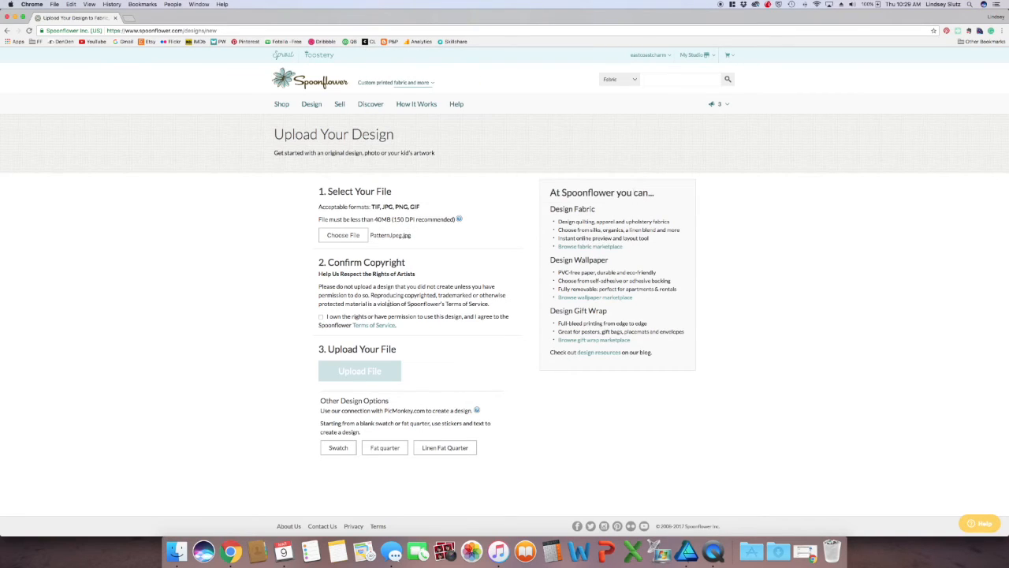
left_click(321, 316)
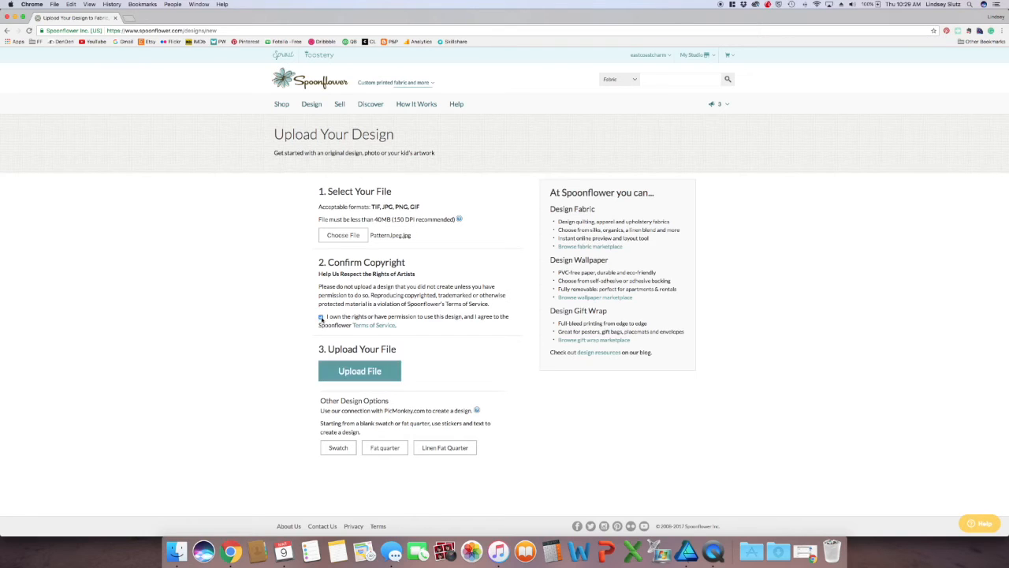
left_click(347, 373)
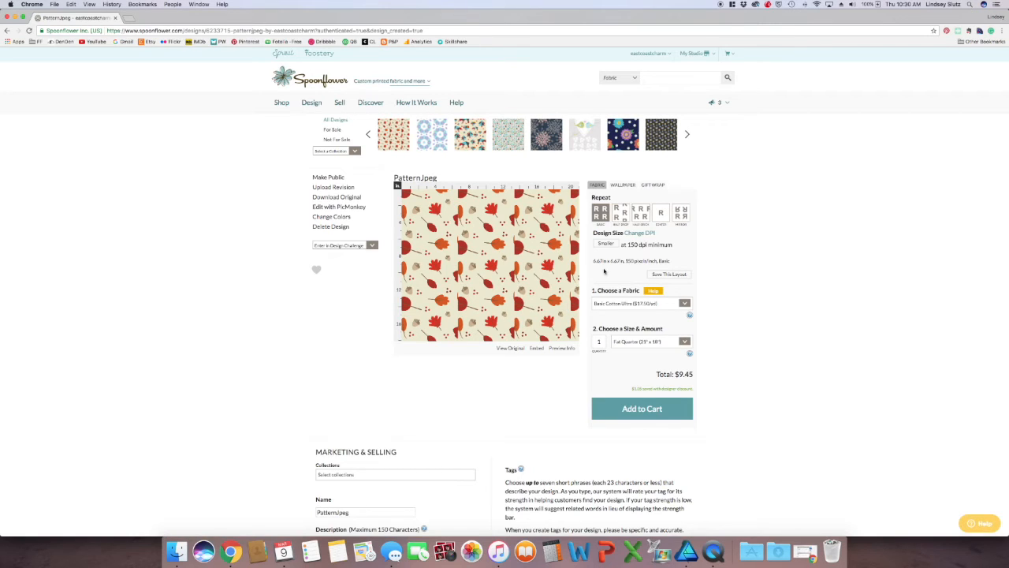
Step: Set the fabric repeat to half-drop and save that layout, and apply the half-drop repeat to the wallpaper version
left_click(620, 213)
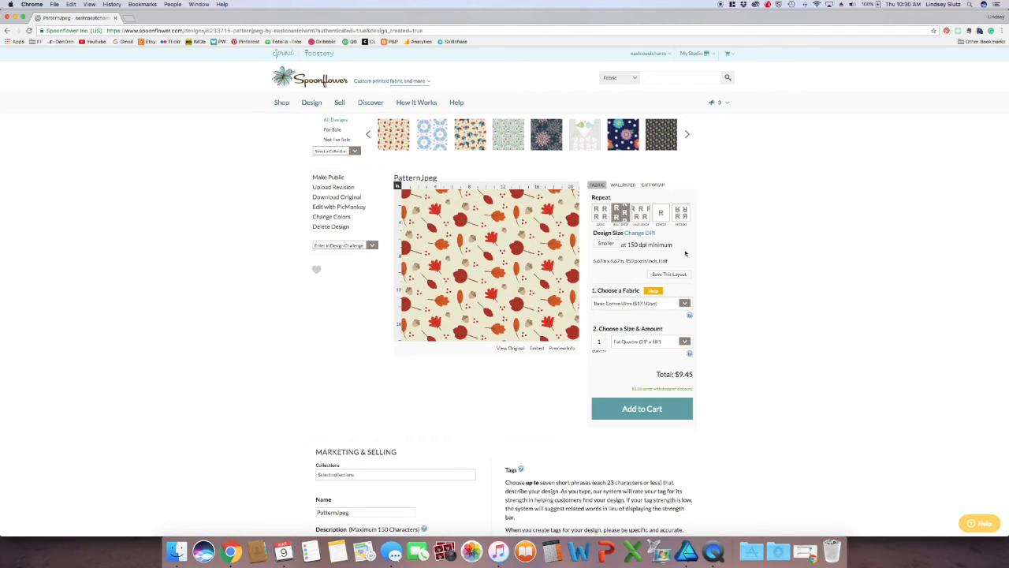
left_click(671, 274)
left_click(623, 187)
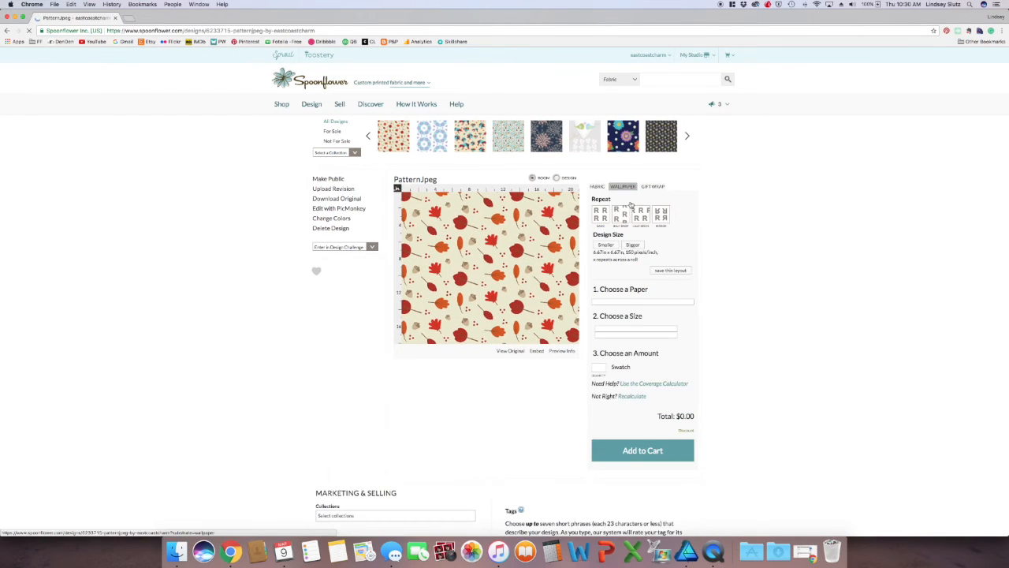
left_click(621, 213)
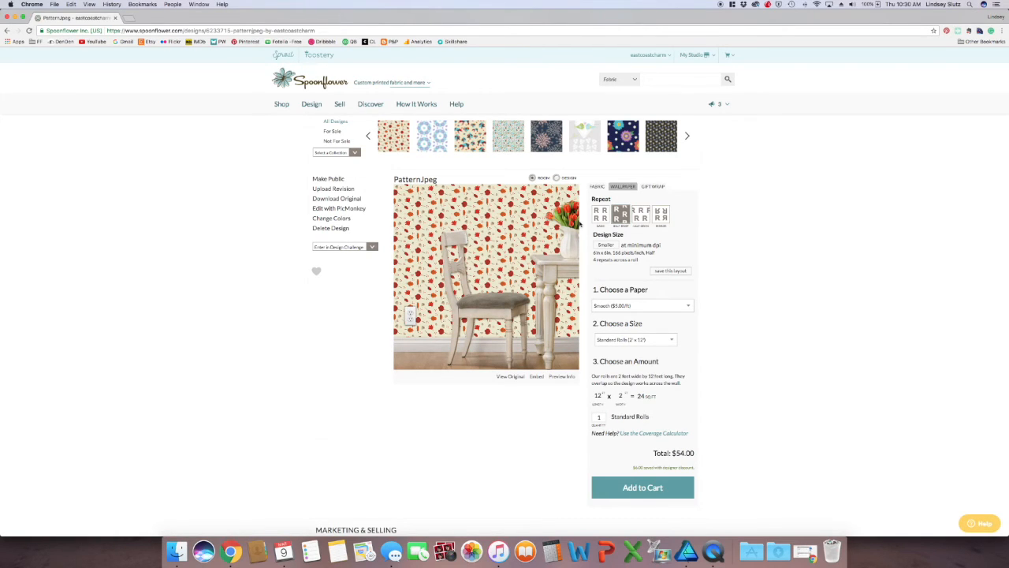
Step: Apply the half-drop repeat to the gift wrap version and preview it on a gift box
left_click(653, 187)
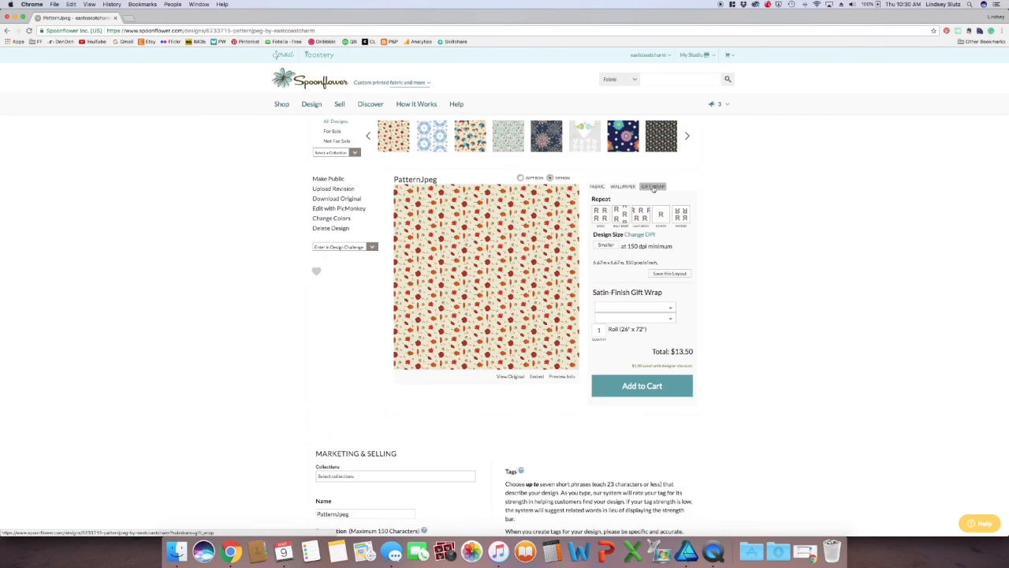
left_click(625, 221)
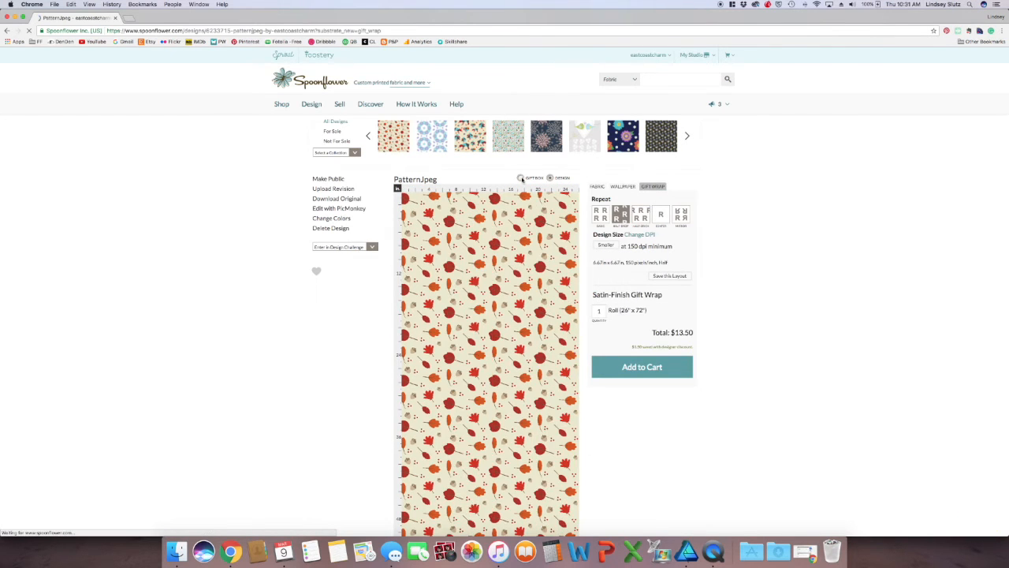
left_click(521, 178)
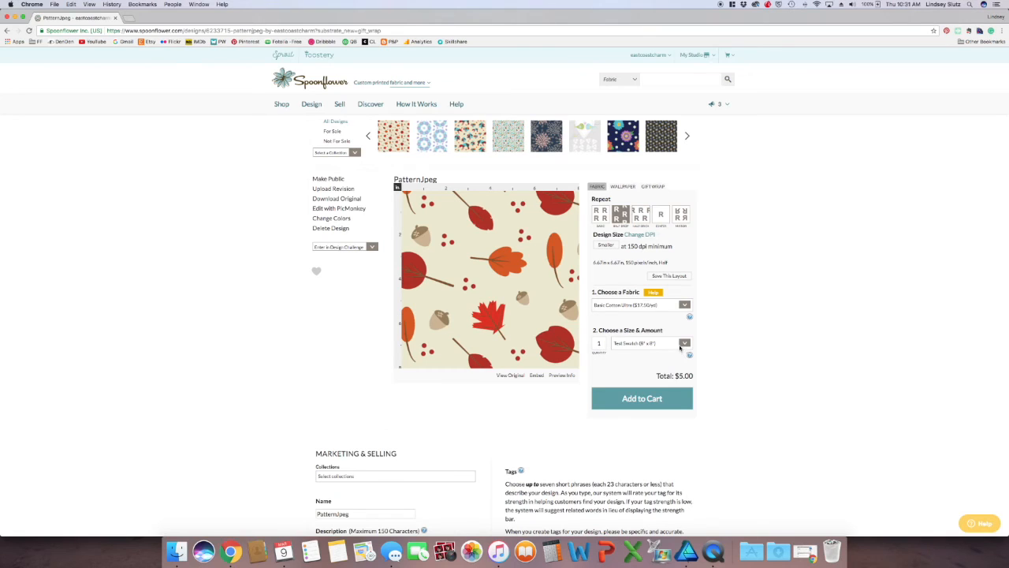
Step: Preview the fabric in Yards (42" width), and set its size to Fat Quarter (21" x 18")
left_click(685, 343)
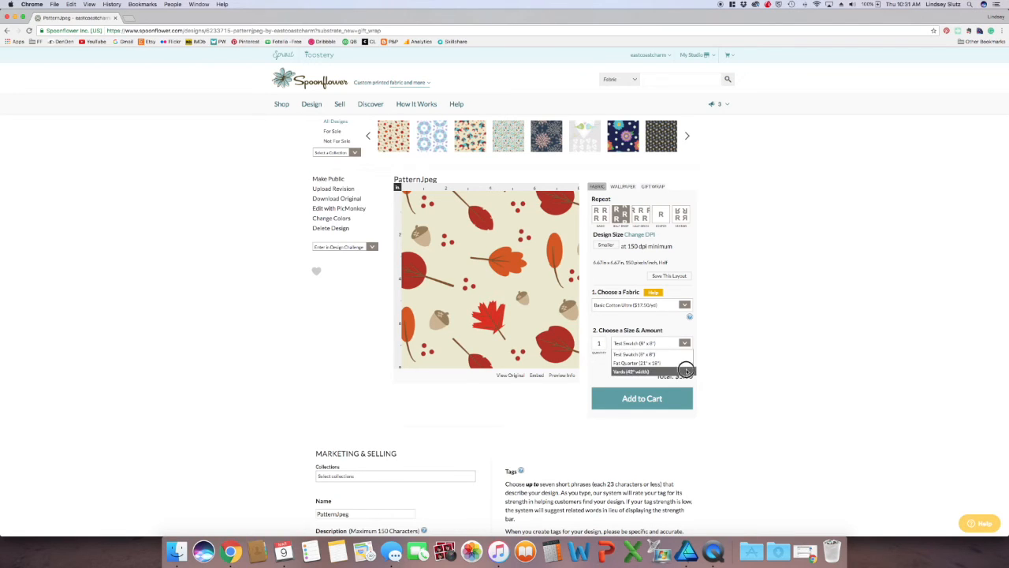
left_click(686, 370)
left_click(684, 343)
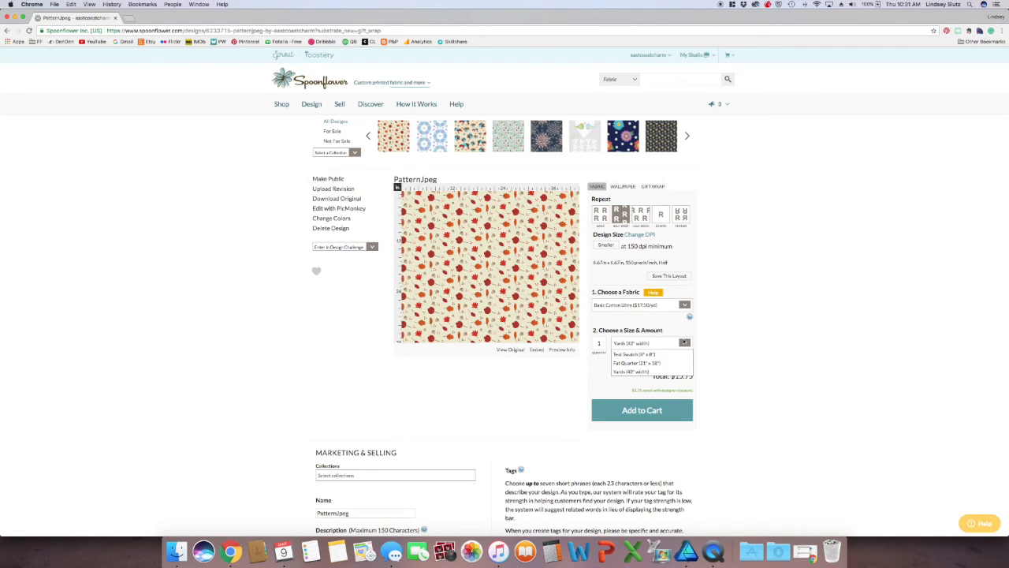
left_click(640, 362)
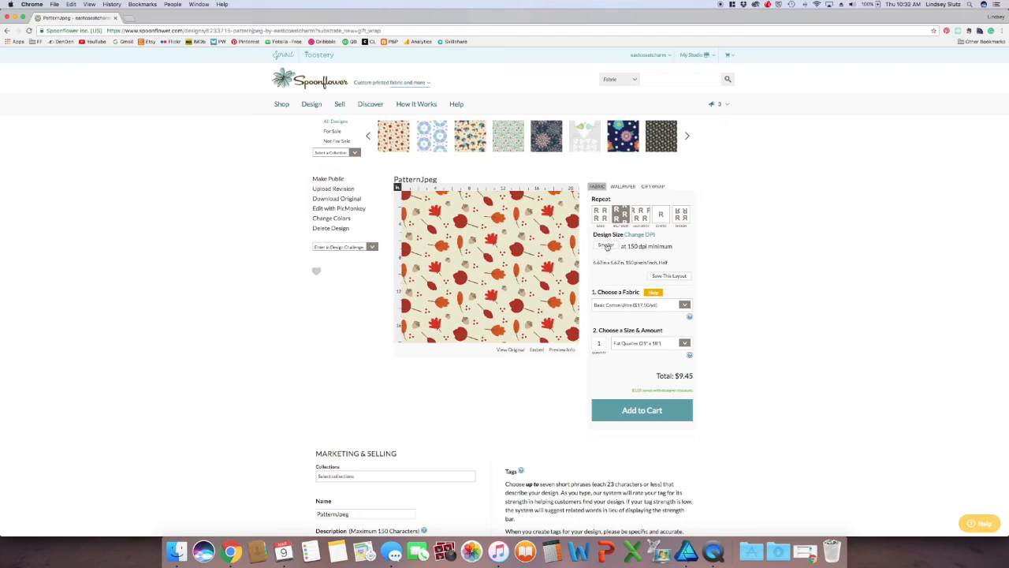
Step: Try the smaller 6 in x 6 in design size on the fabric, and enlarge the design back to the 150 dpi minimum
left_click(606, 245)
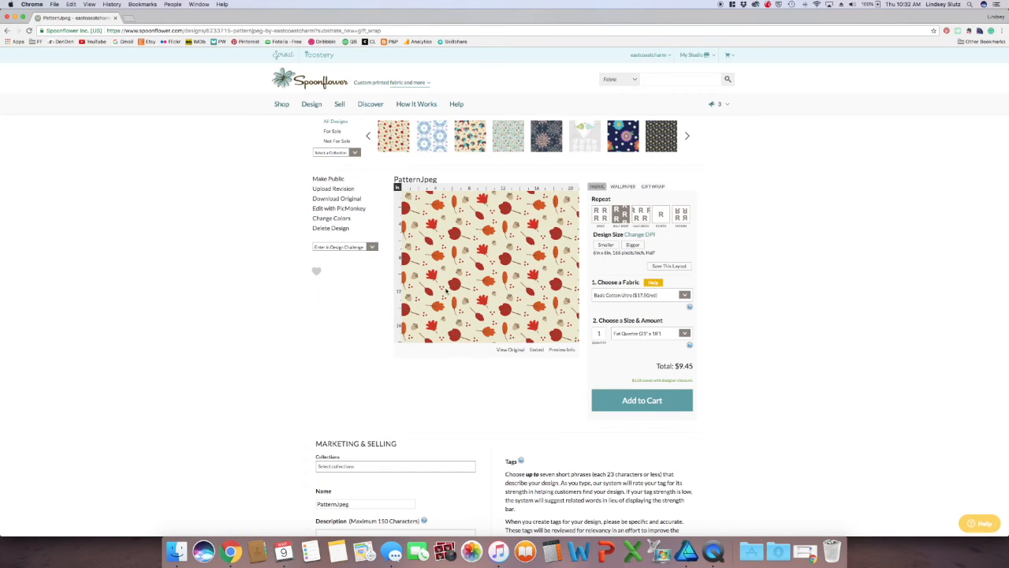
left_click(632, 245)
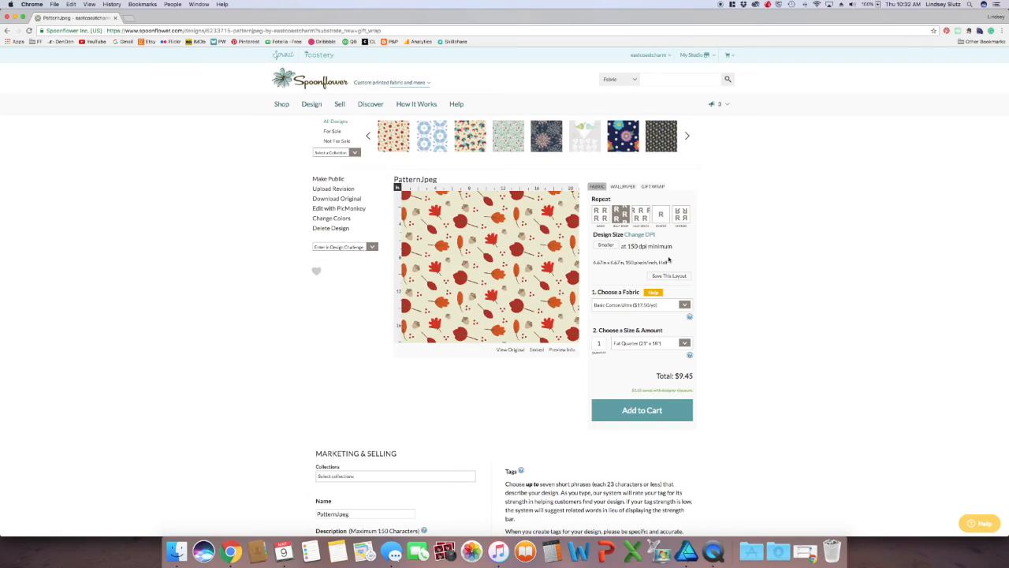
Step: Switch to Affinity Designer and start a new document with pixels as its document units
left_click(8, 18)
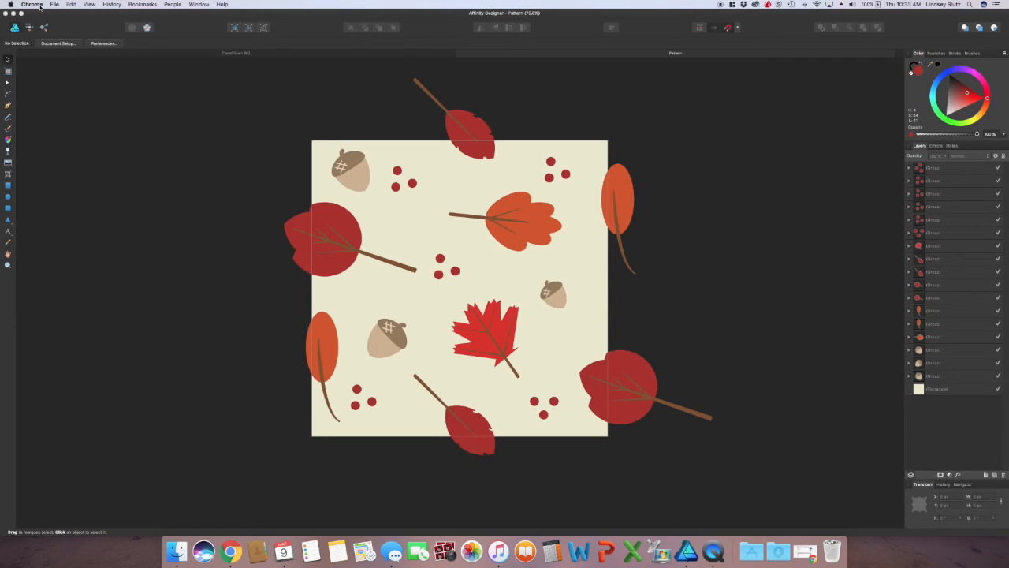
left_click(54, 4)
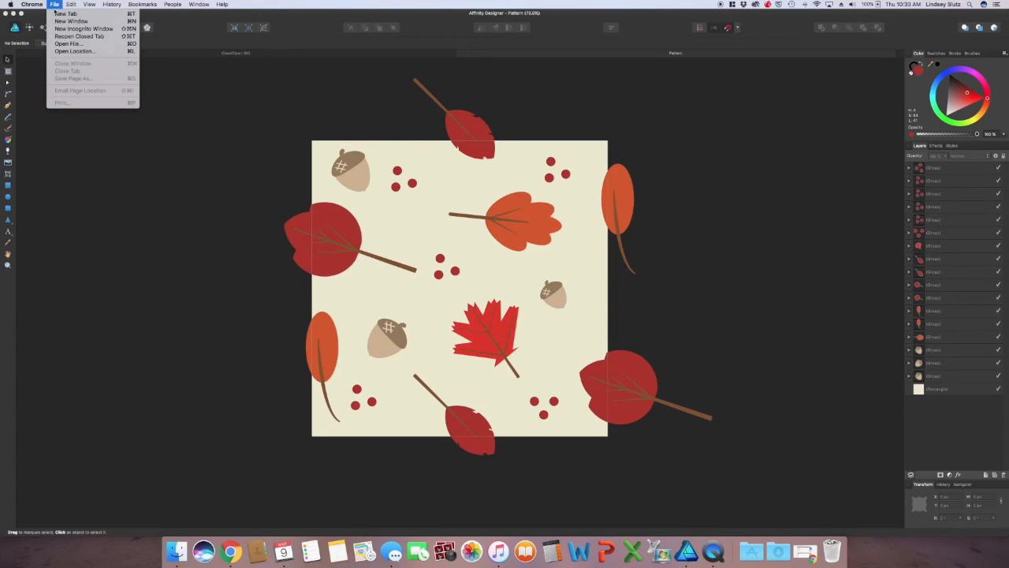
left_click(63, 164)
left_click(79, 5)
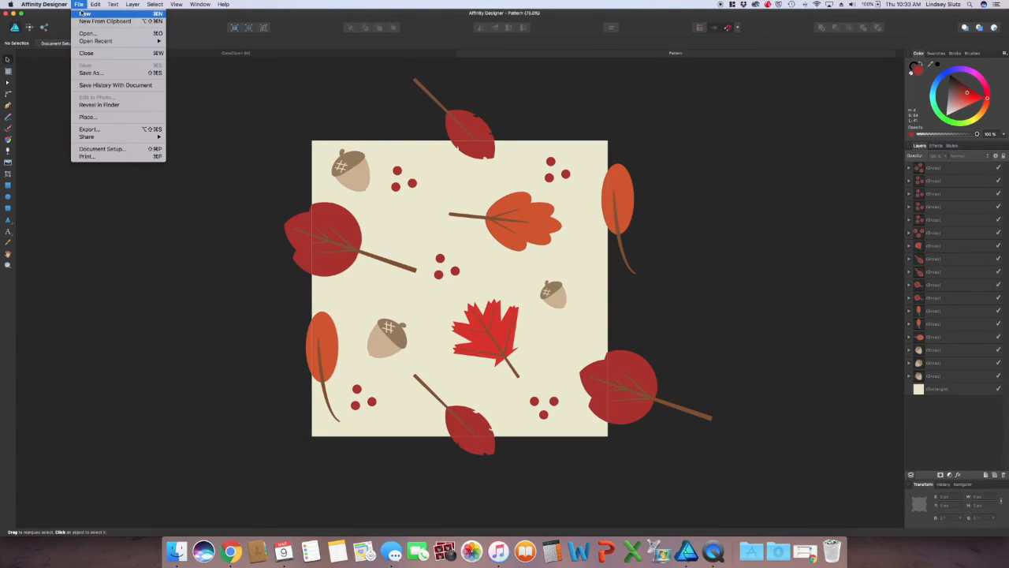
left_click(81, 14)
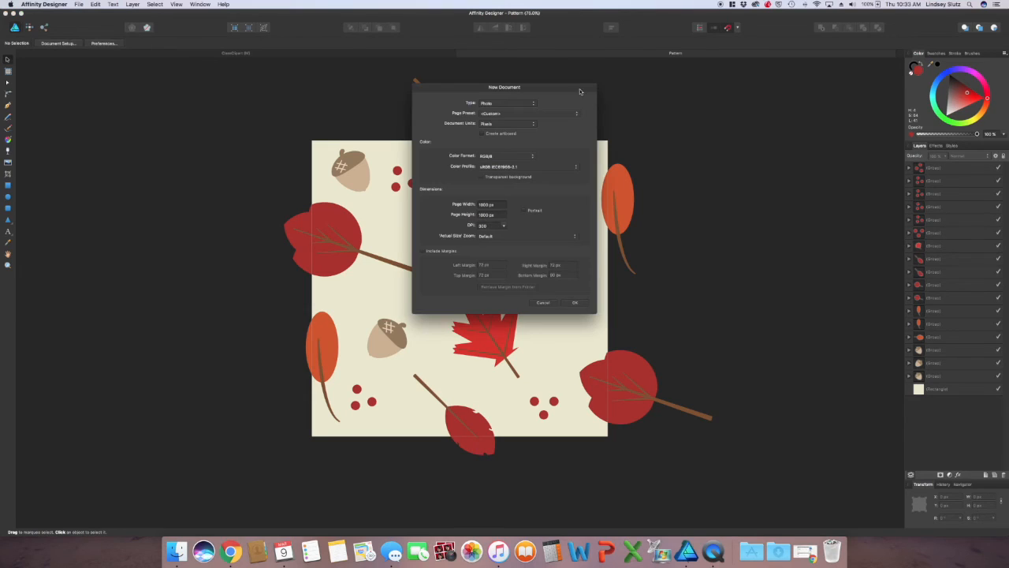
left_click(511, 125)
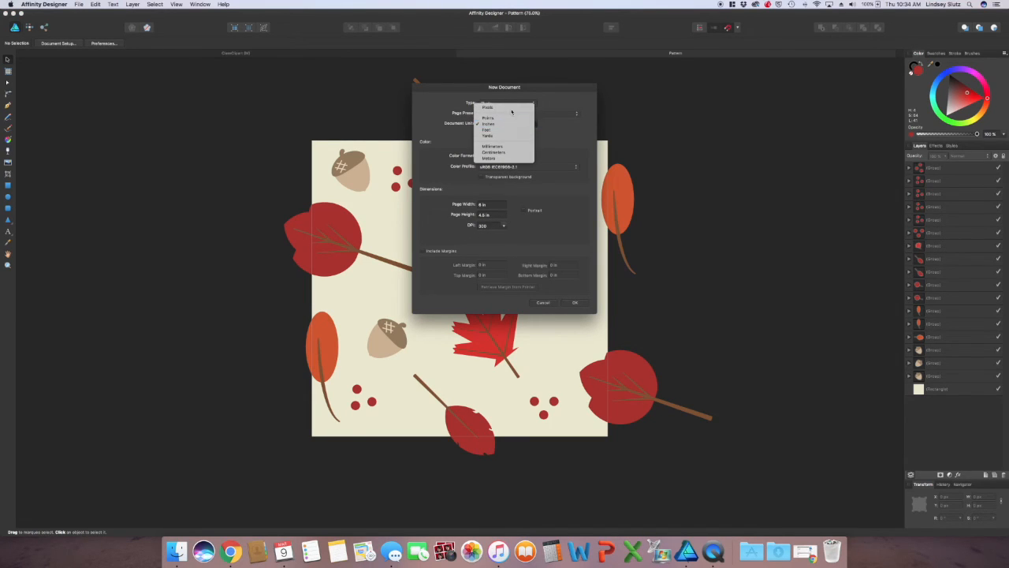
left_click(511, 108)
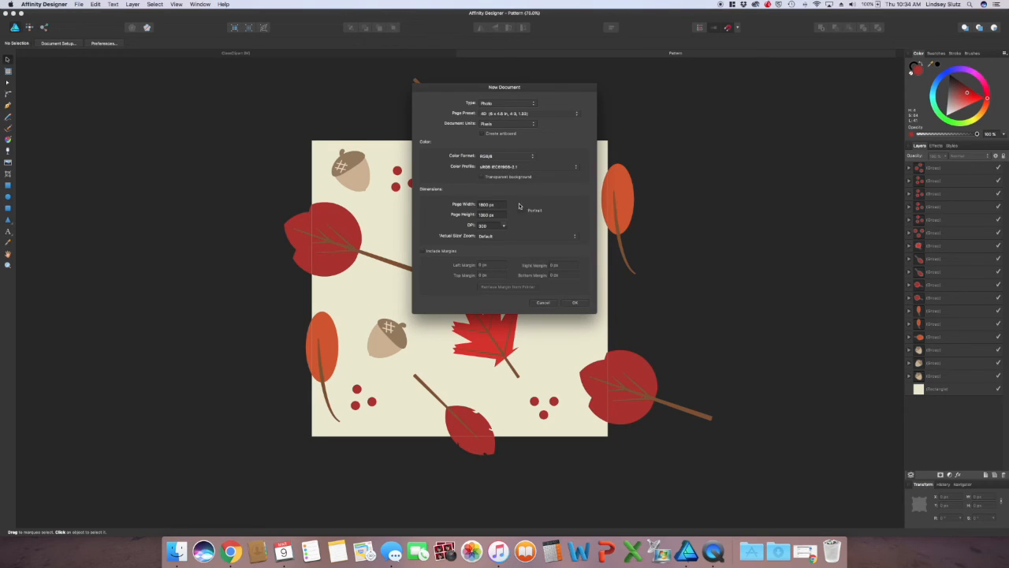
Step: Set the page width to 2560 px and height to 1440 px, and create the document
left_click(480, 205)
left_click_drag(491, 204, 473, 205)
type("2500")
key("Tab")
key("shift+Left")
key("shift+Left")
key("shift+Left")
key("shift+Left")
type("1440")
left_click(574, 303)
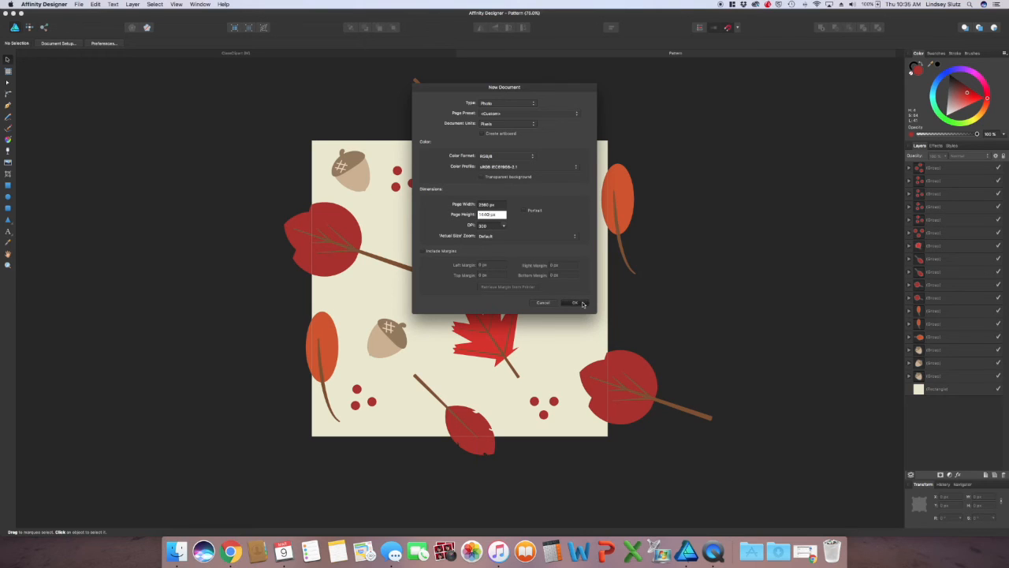
Step: Place Pattern.jpeg.jpg at its original size and align it with the page's upper-left corner at X 0, Y 0
left_click(79, 4)
left_click(96, 117)
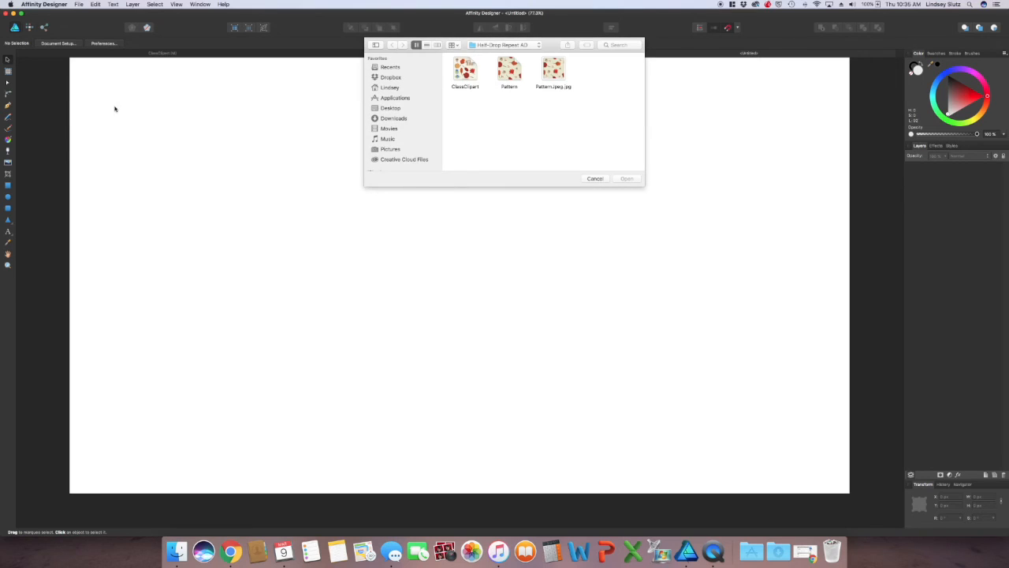
left_click(549, 85)
left_click(627, 179)
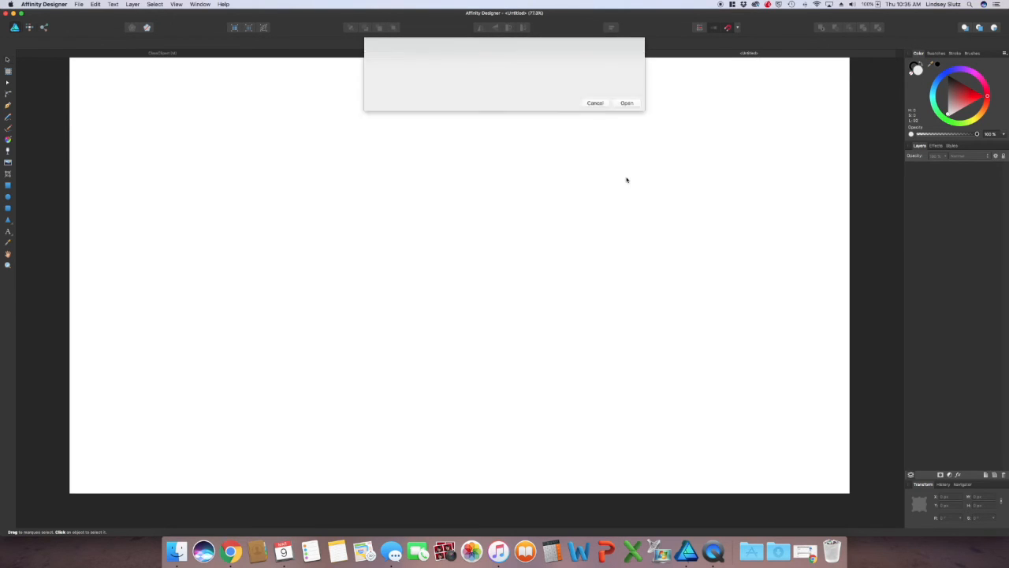
left_click(418, 182)
scroll(433, 300, "up", 1)
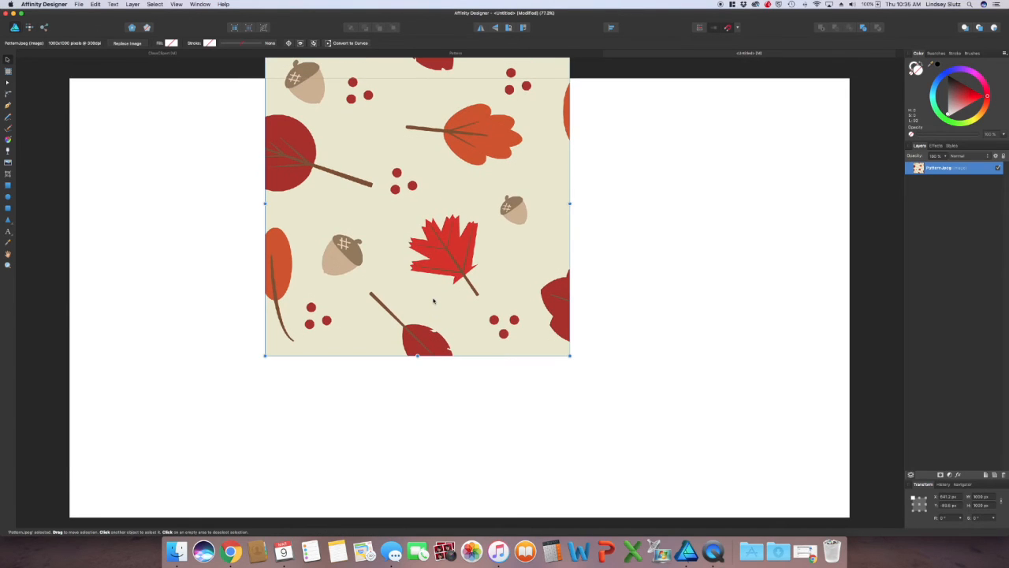
left_click_drag(429, 232, 213, 238)
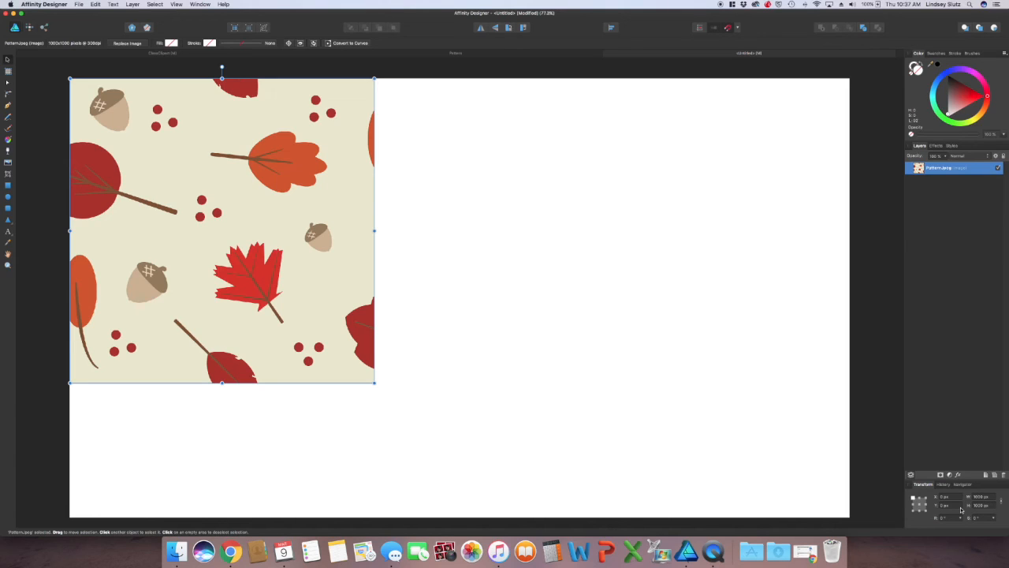
Step: Duplicate the pattern tile and offset the copy by 1000 px to the right and 500 px down
left_click(953, 495)
left_click(295, 331)
key("super+j")
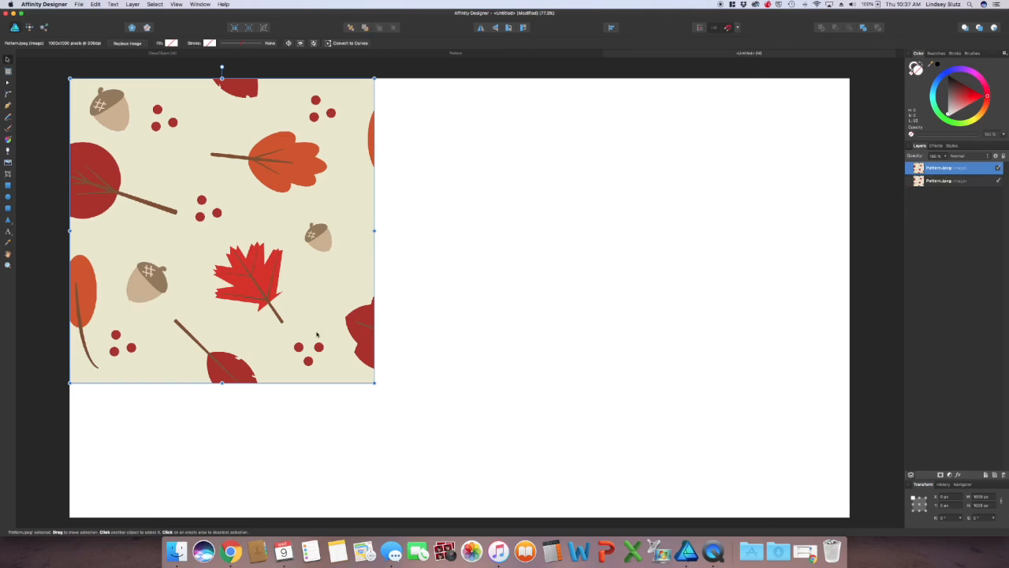
left_click(951, 497)
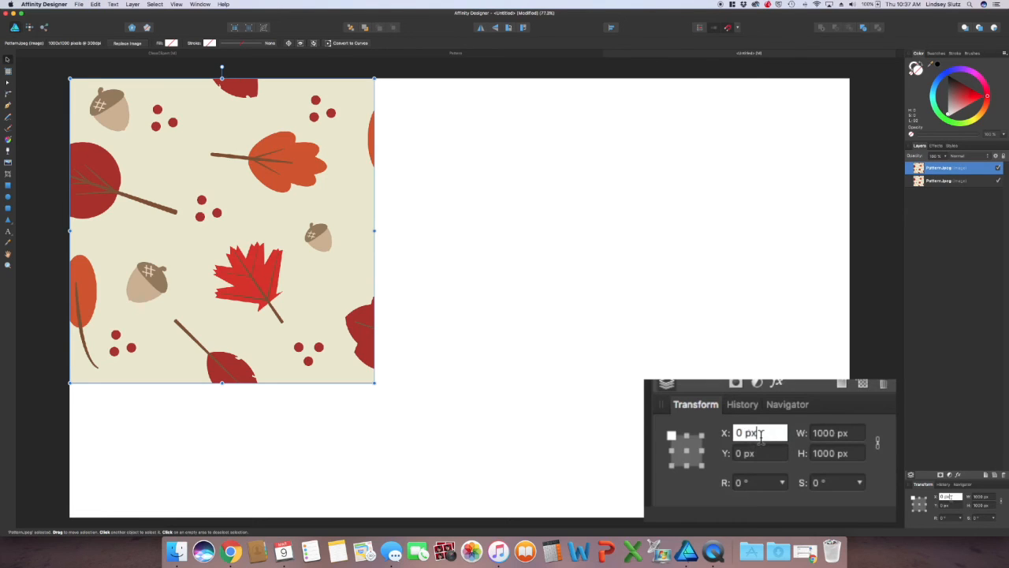
type("+1000")
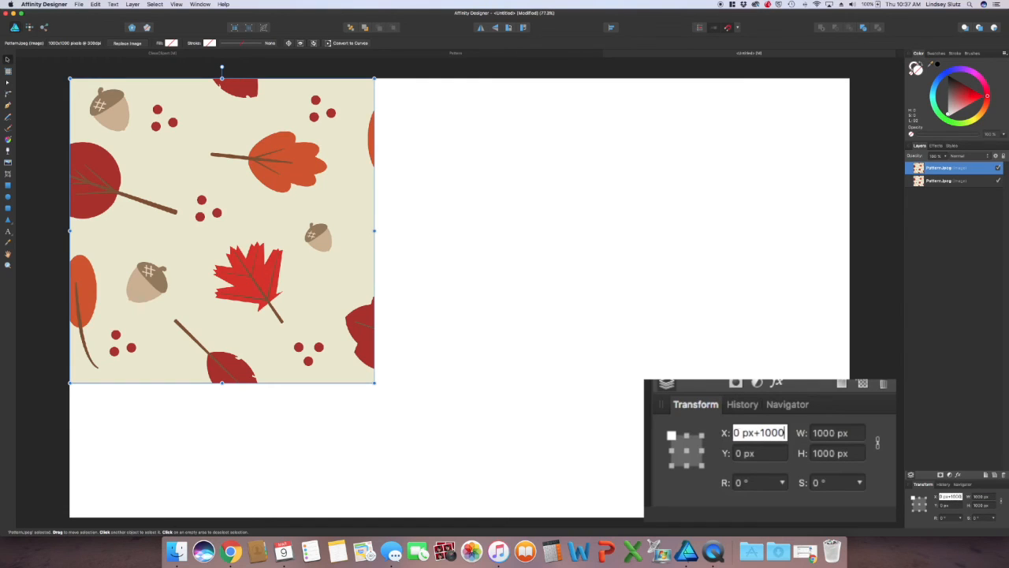
left_click(763, 452)
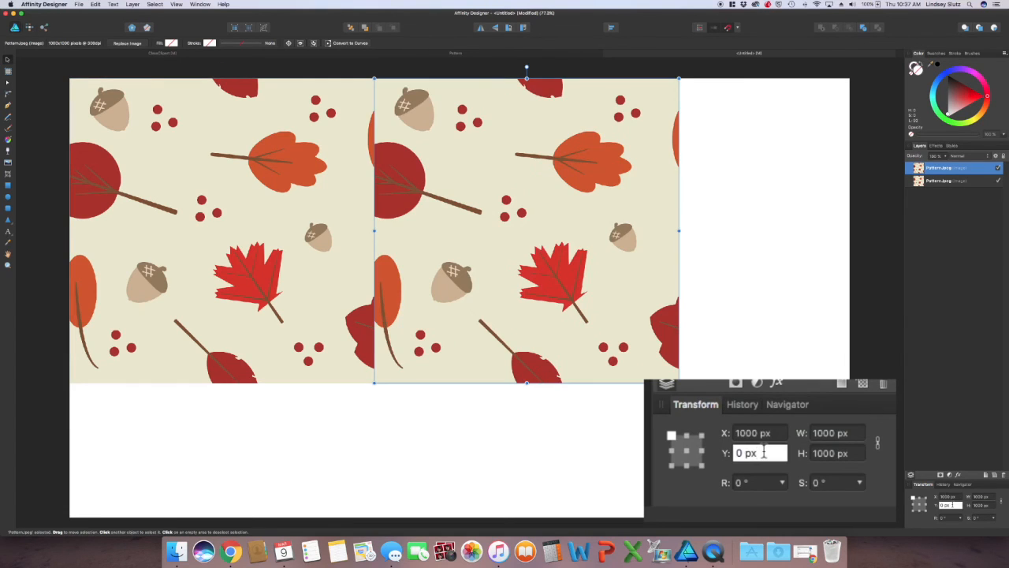
type("-")
key("BackSpace")
type("+500")
key("Return")
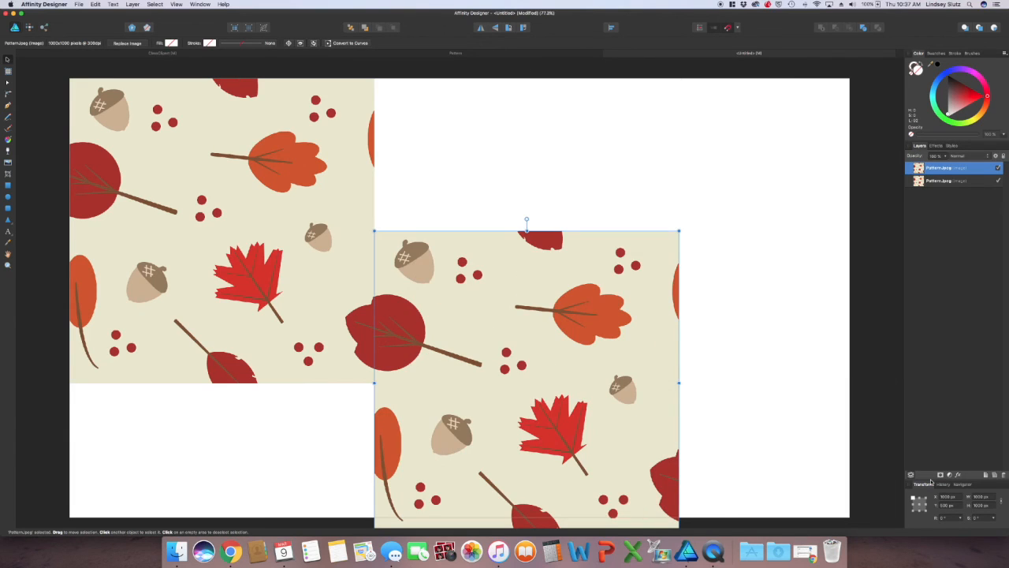
Step: Nudge the offset tile left to X 998 px so it slightly overlaps the first tile's edge
key("super+minus")
key("super+minus")
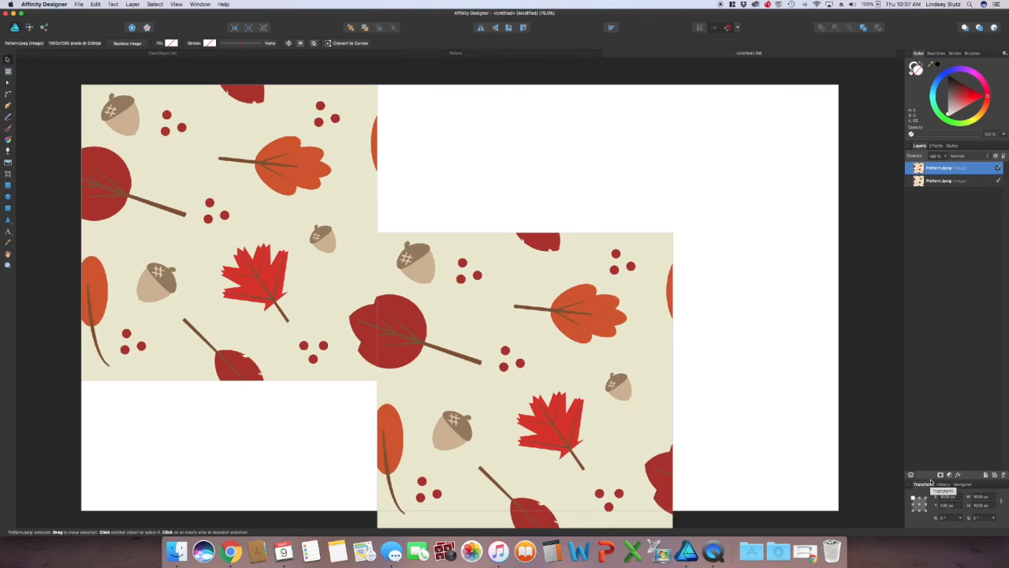
key("super+minus")
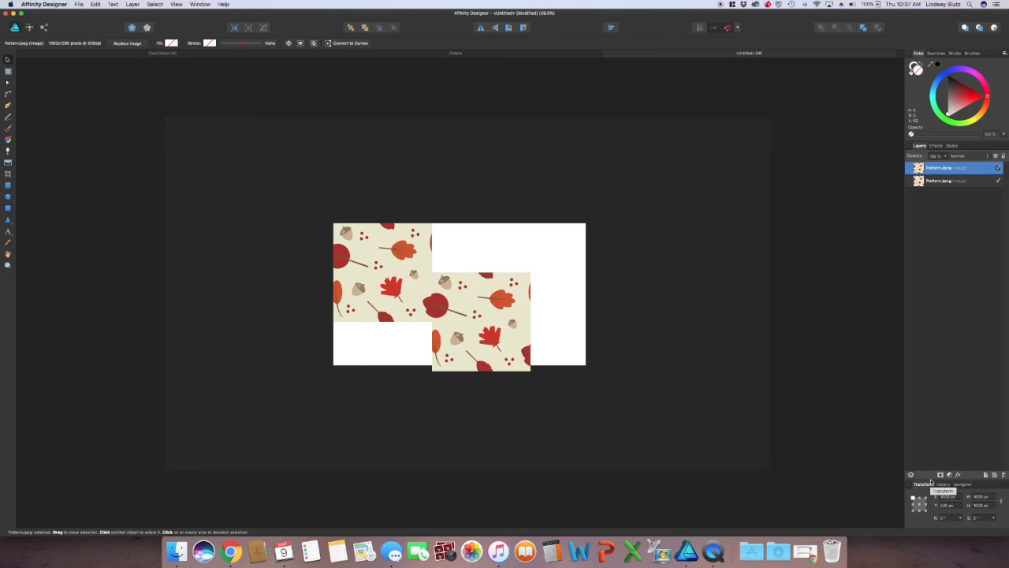
left_click(641, 356)
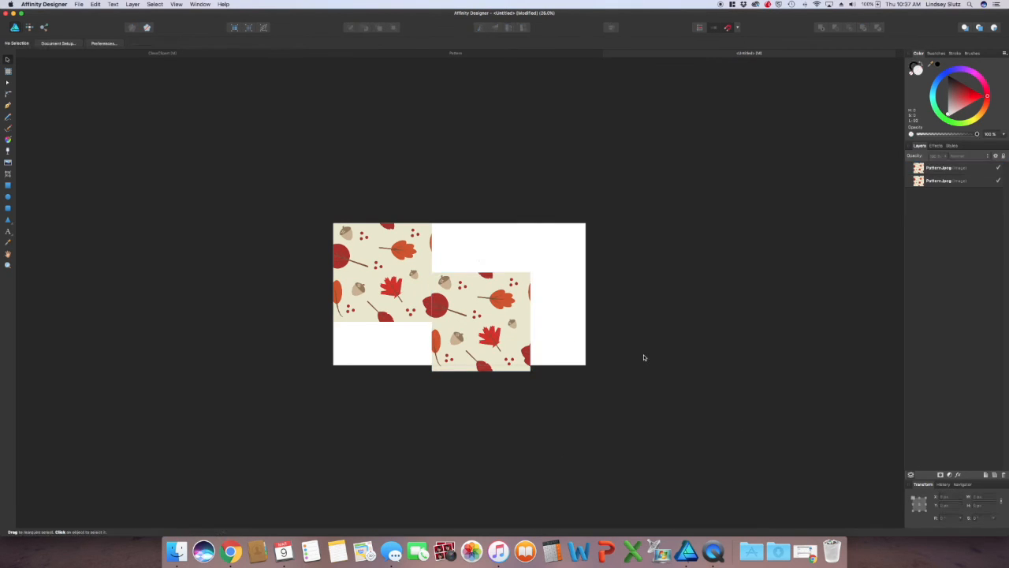
left_click(469, 326)
left_click(557, 324)
left_click(495, 316)
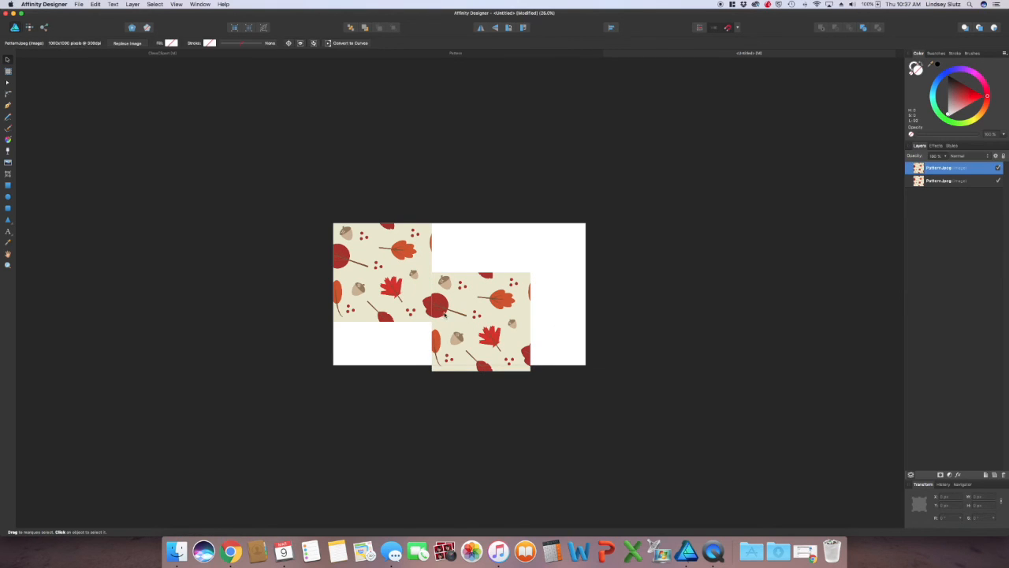
left_click_drag(495, 316, 494, 315)
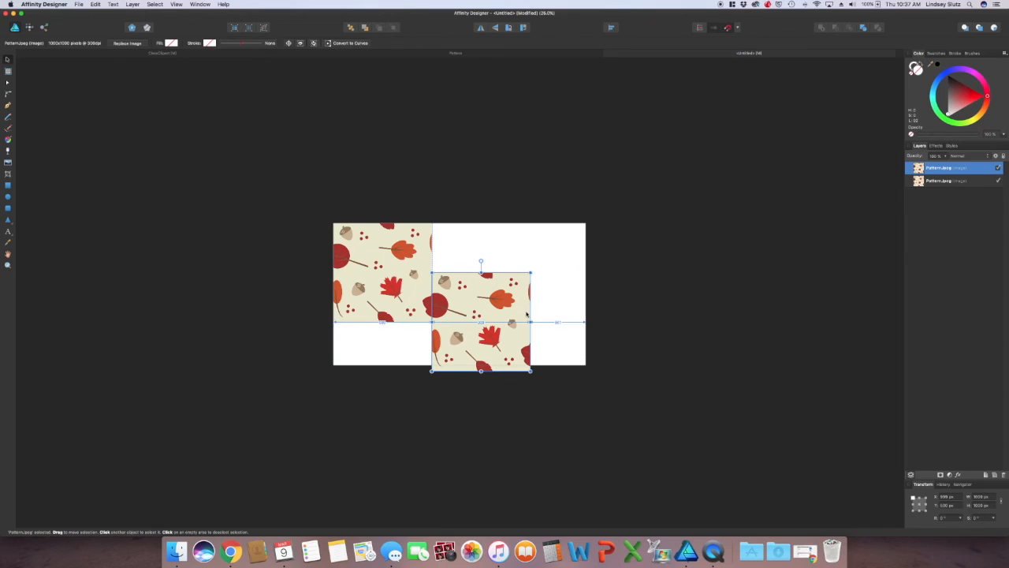
left_click(563, 363)
left_click(487, 339)
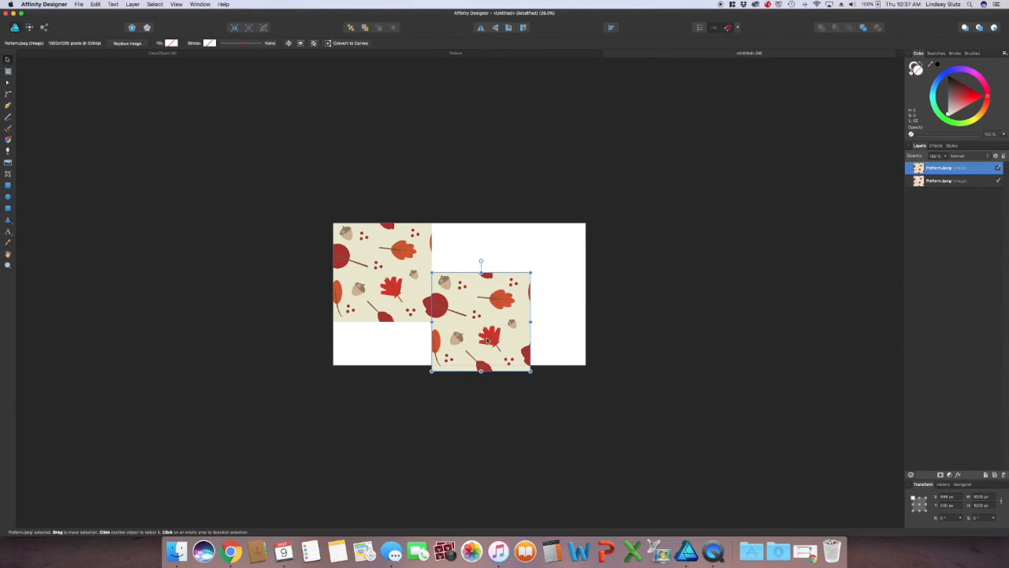
key("Left")
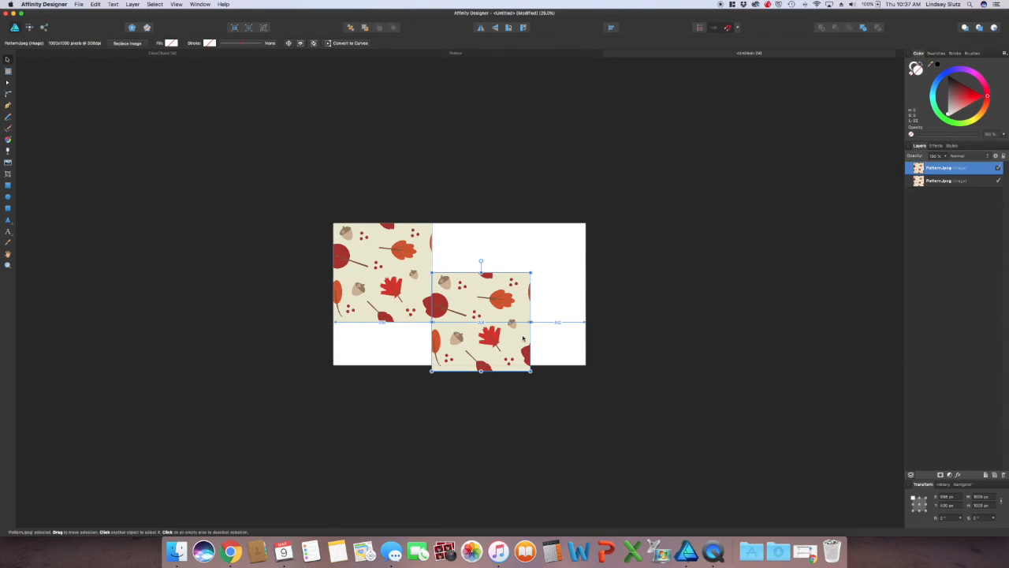
left_click(570, 312)
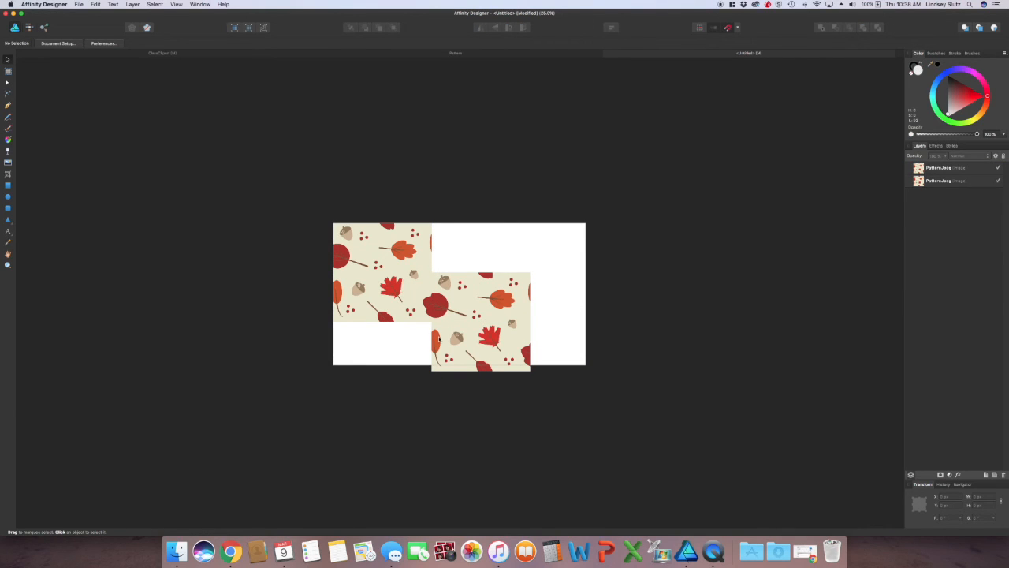
Step: Select both tiles and place a duplicate of the pair up and to the right, aligned with the existing half-drop columns
key("super+1")
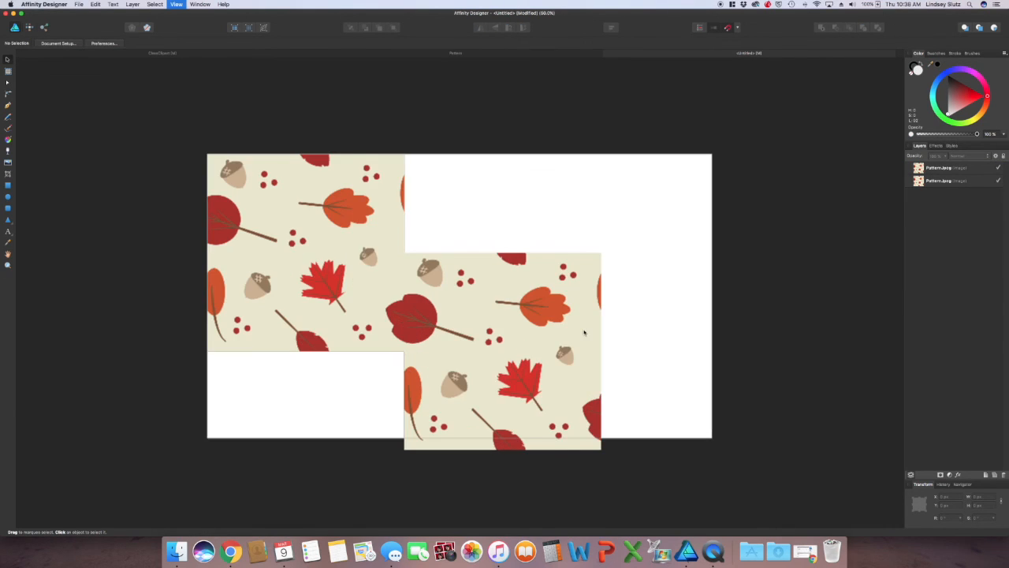
key("super+0")
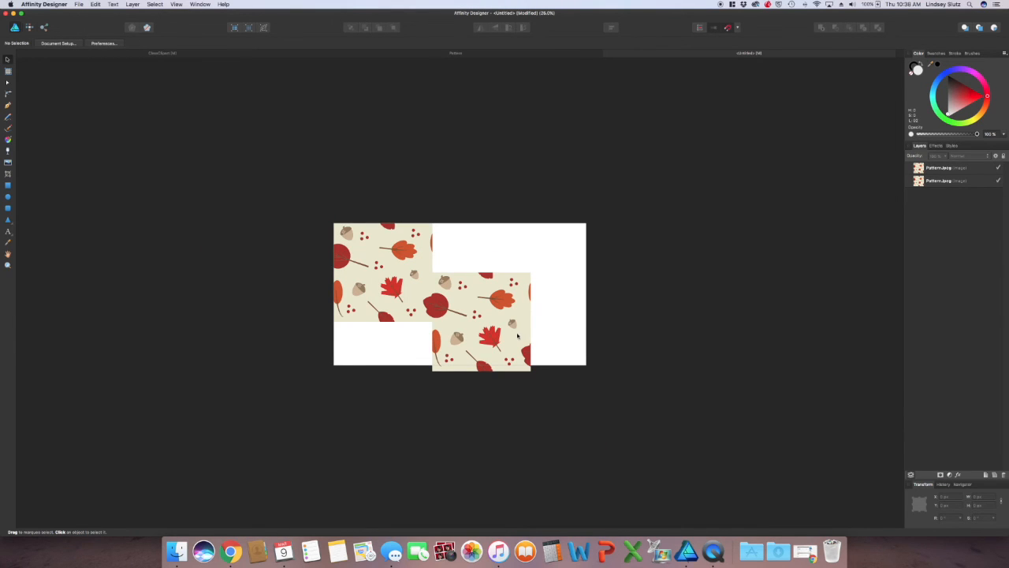
left_click_drag(547, 336, 314, 207)
left_click(308, 156)
left_click_drag(281, 176, 613, 474)
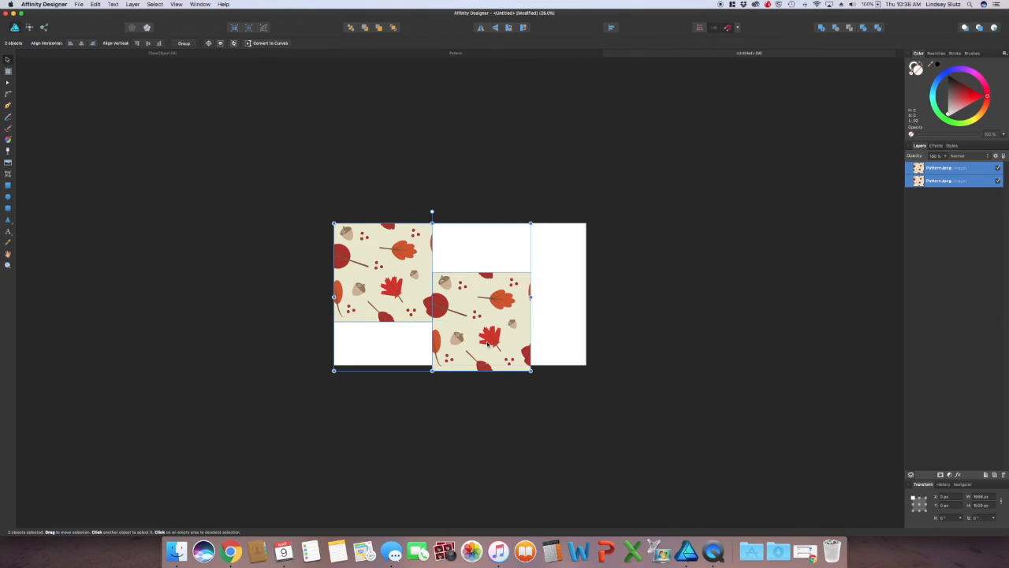
left_click_drag(487, 346, 580, 292)
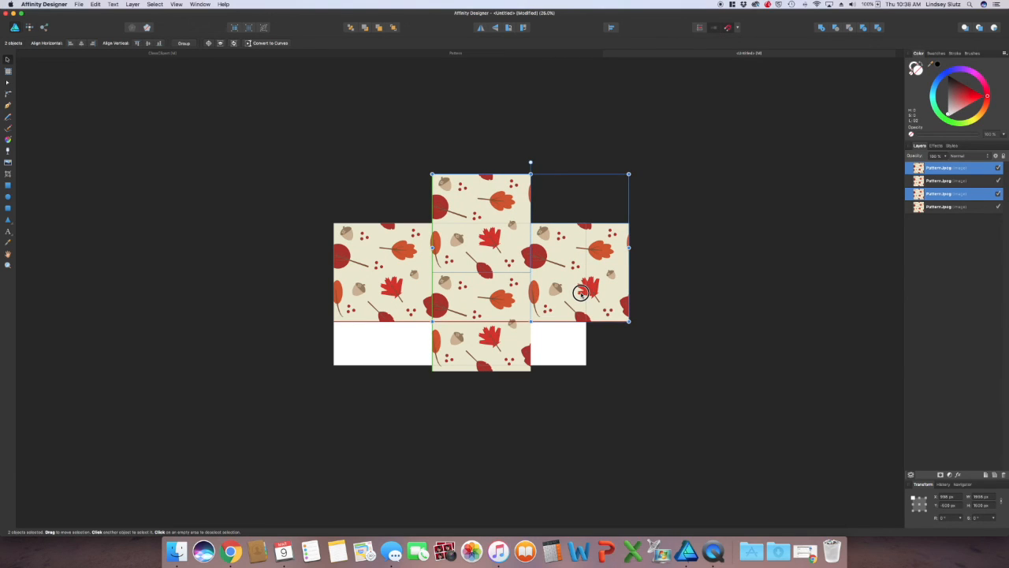
left_click_drag(580, 292, 581, 294)
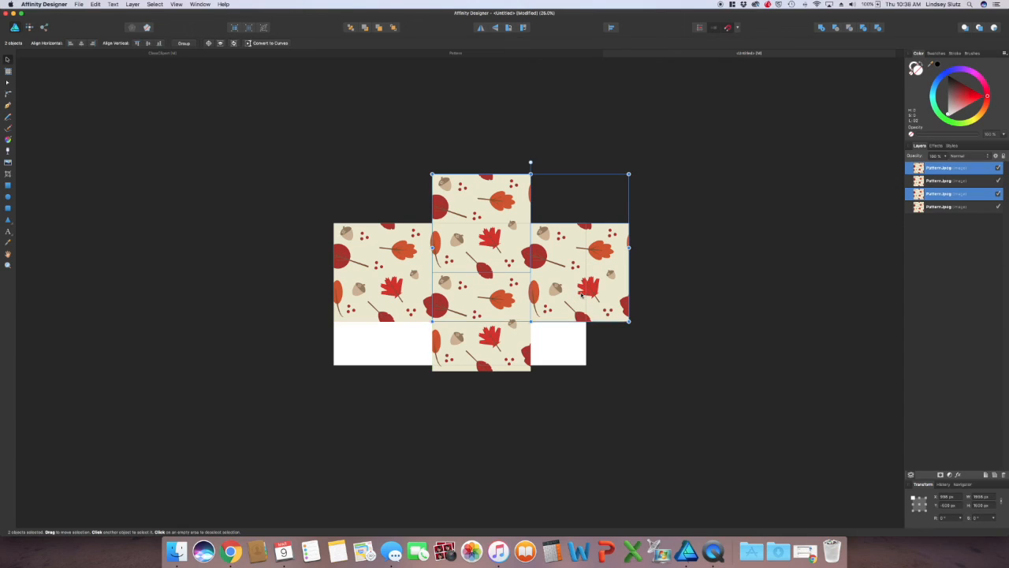
left_click(578, 348)
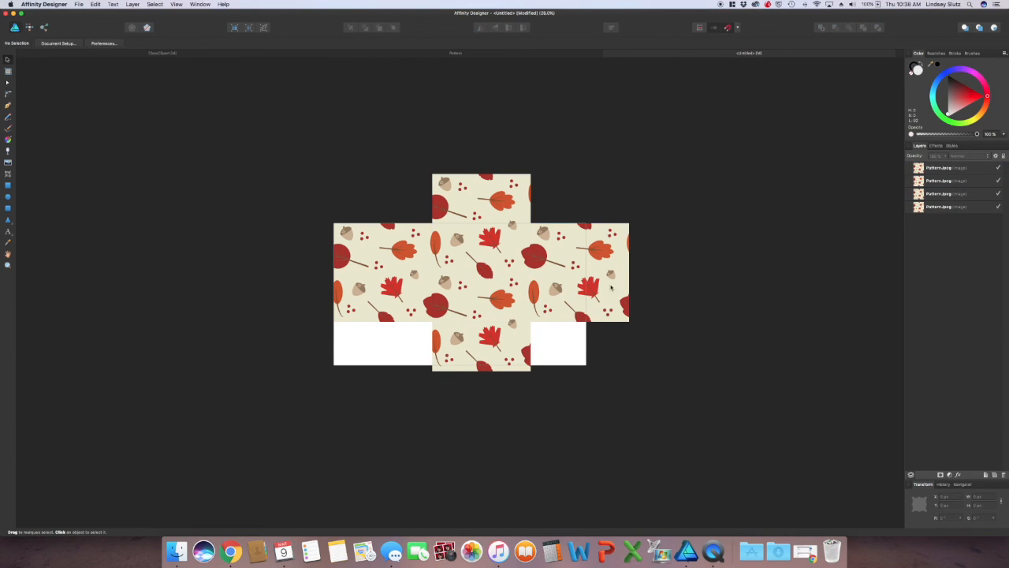
Step: Duplicate the outer left and right tiles directly below themselves, and nudge the copies slightly right to line up
left_click(587, 316)
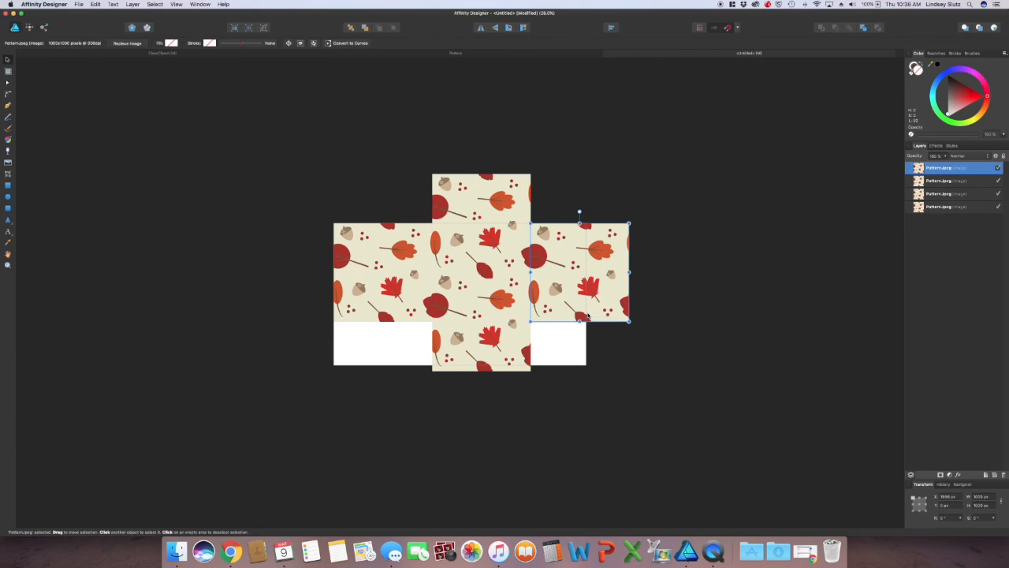
left_click(415, 298, "shift")
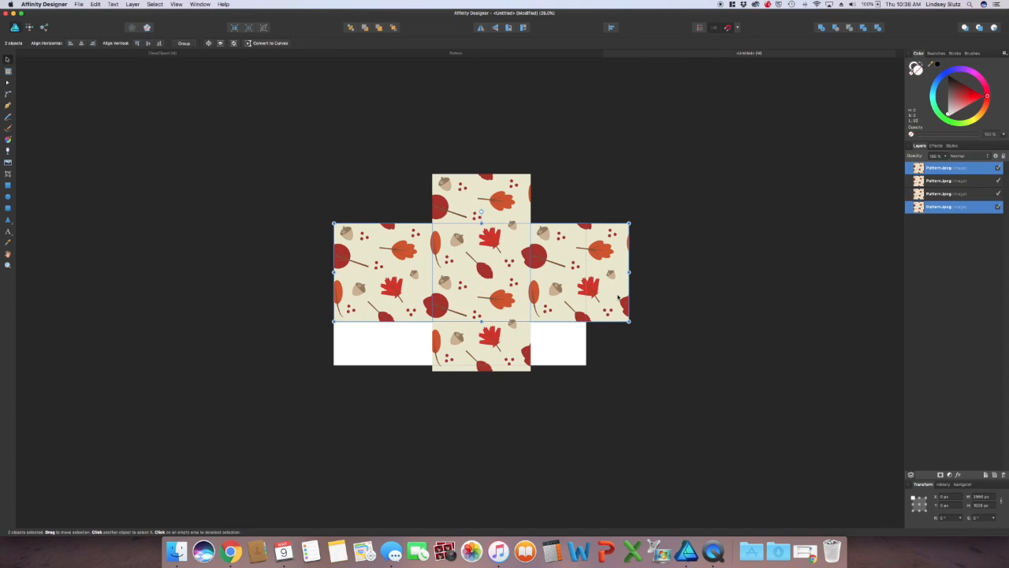
left_click_drag(571, 282, 571, 381)
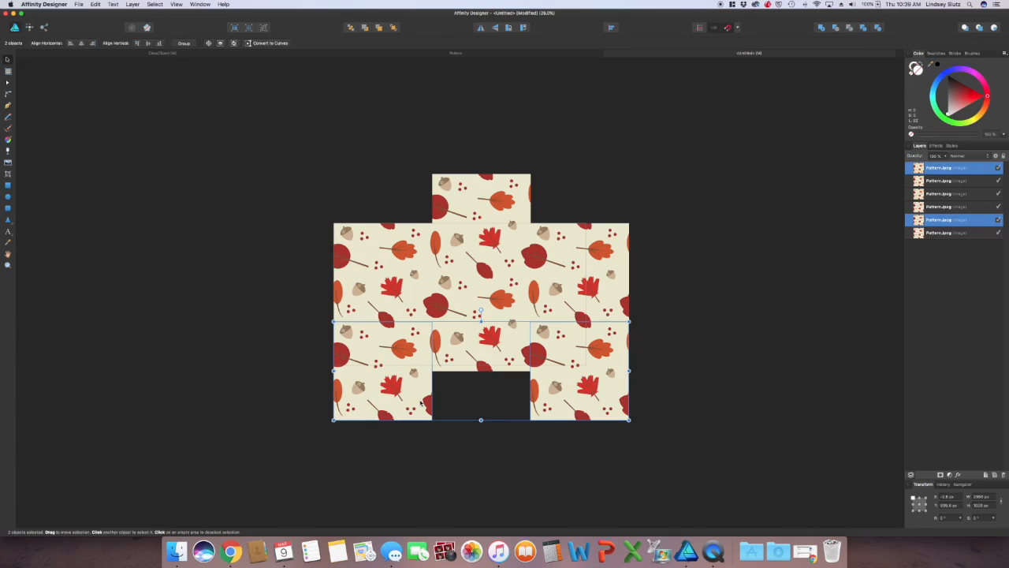
left_click(423, 447)
key("super+z")
key("Right")
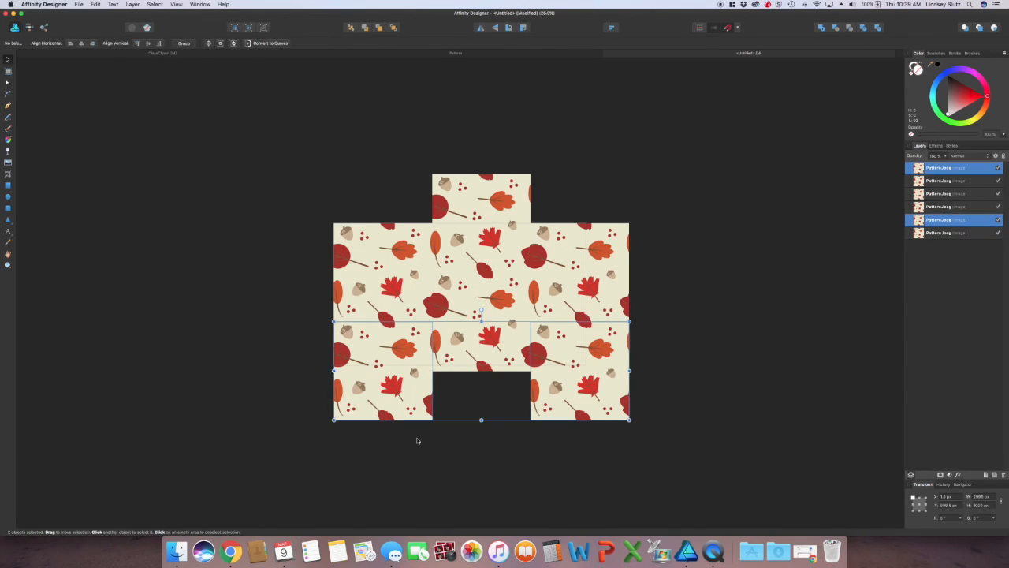
left_click(418, 440)
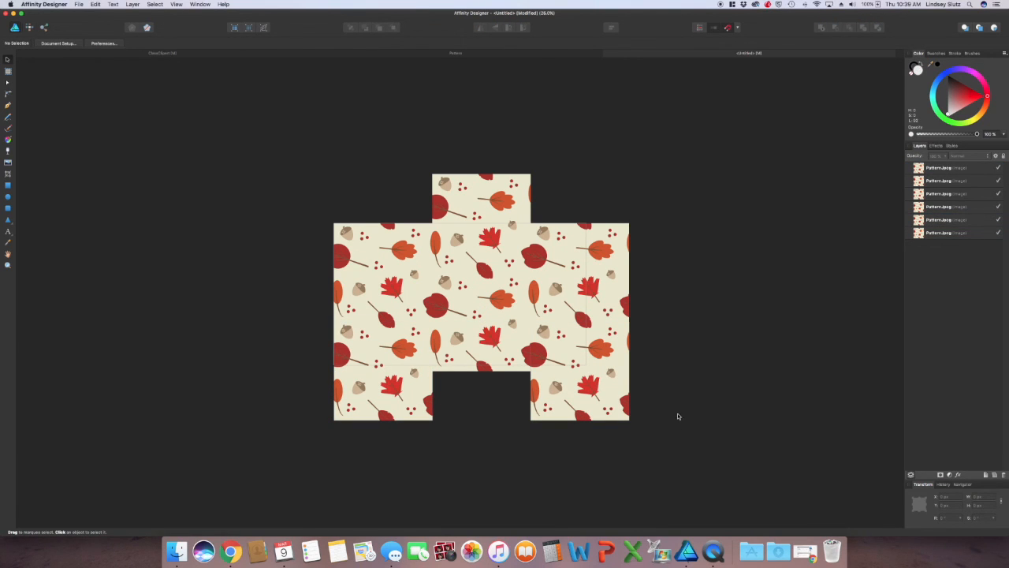
left_click_drag(705, 434, 299, 183)
left_click_drag(572, 271, 563, 268)
key("super+z")
Step: Move all six tiles slightly left and up, and place a duplicate of the top centre tile in the gap at the bottom centre
left_click_drag(282, 117, 666, 518)
left_click_drag(580, 347, 571, 344)
left_click(632, 365)
left_click_drag(497, 196, 498, 393)
left_click(633, 455)
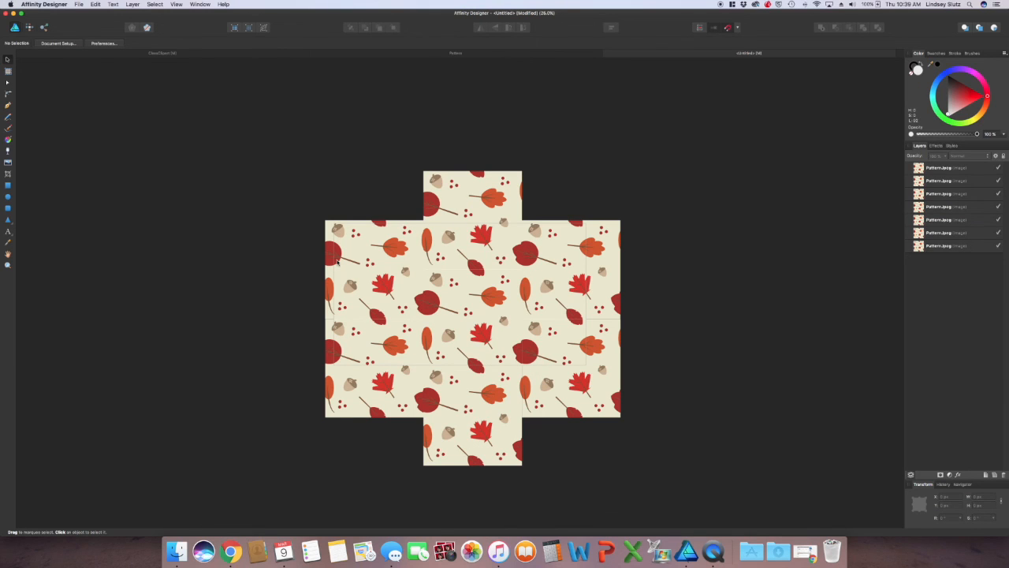
Step: Examine the seams between neighbouring pattern tiles at 100% zoom, selecting the tiles on either side of the joins
key("super+=")
key("super+=")
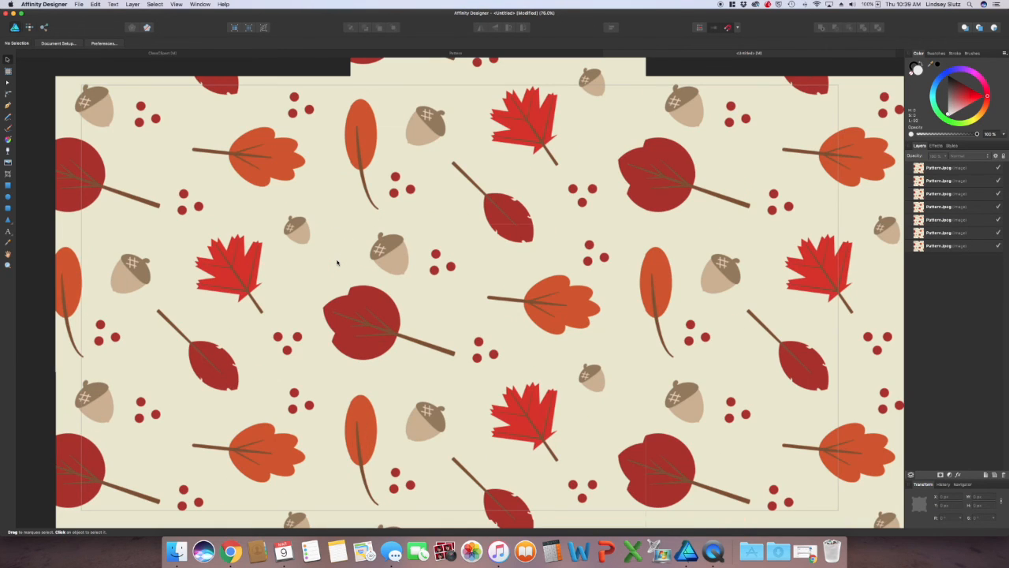
key("super+minus")
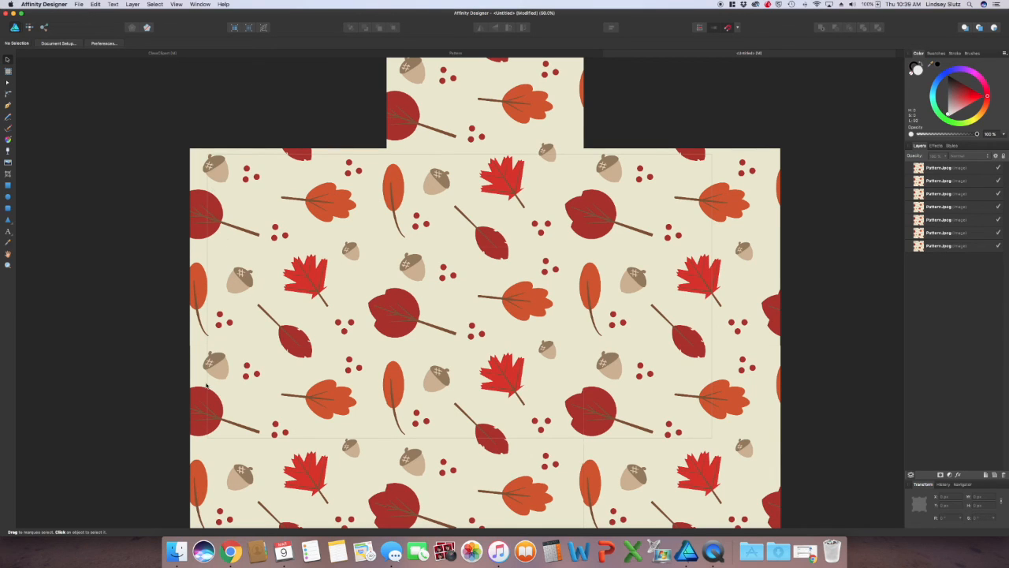
key("super+=")
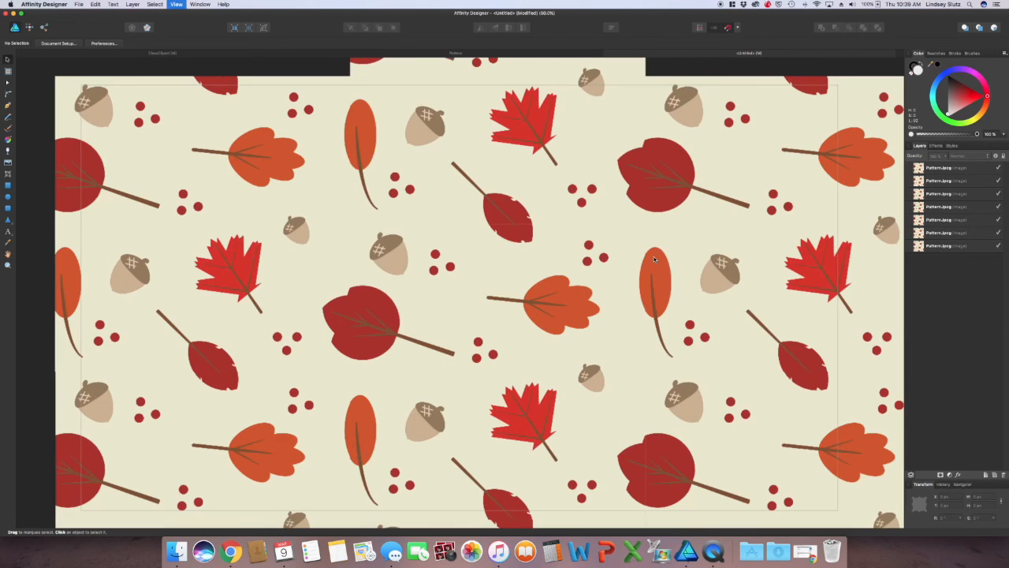
key("super+=")
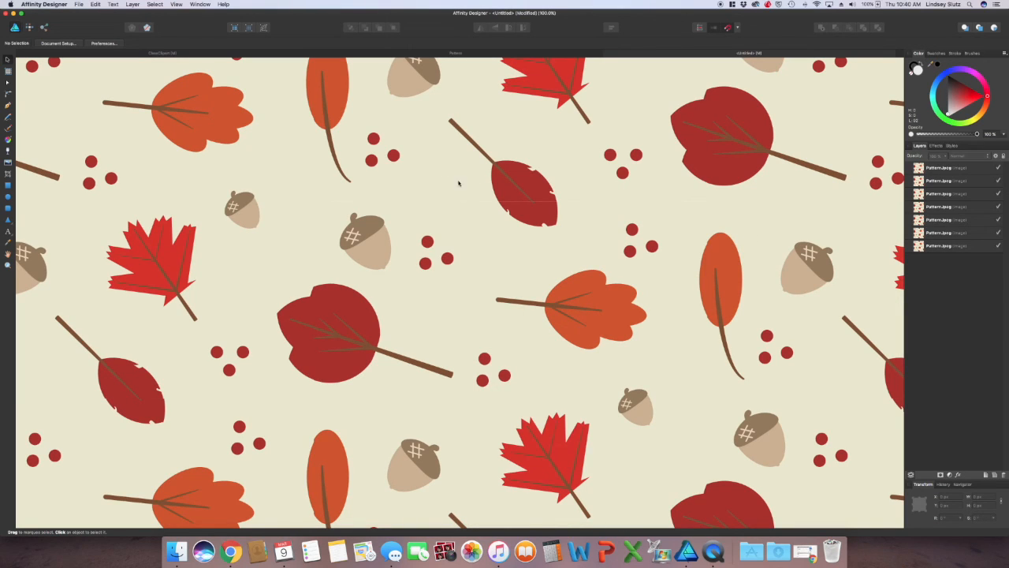
left_click(522, 178)
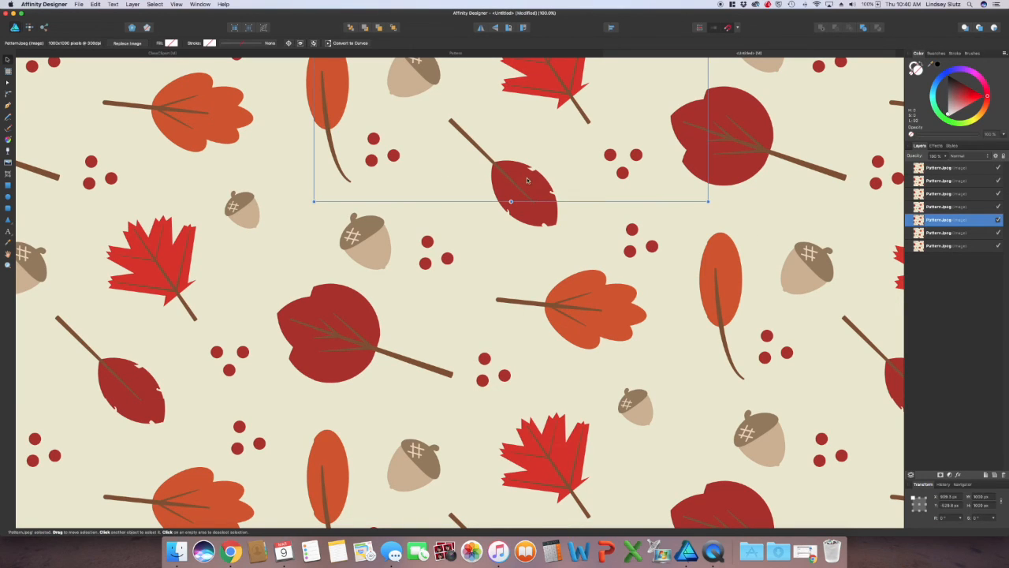
left_click(551, 247)
left_click(795, 291)
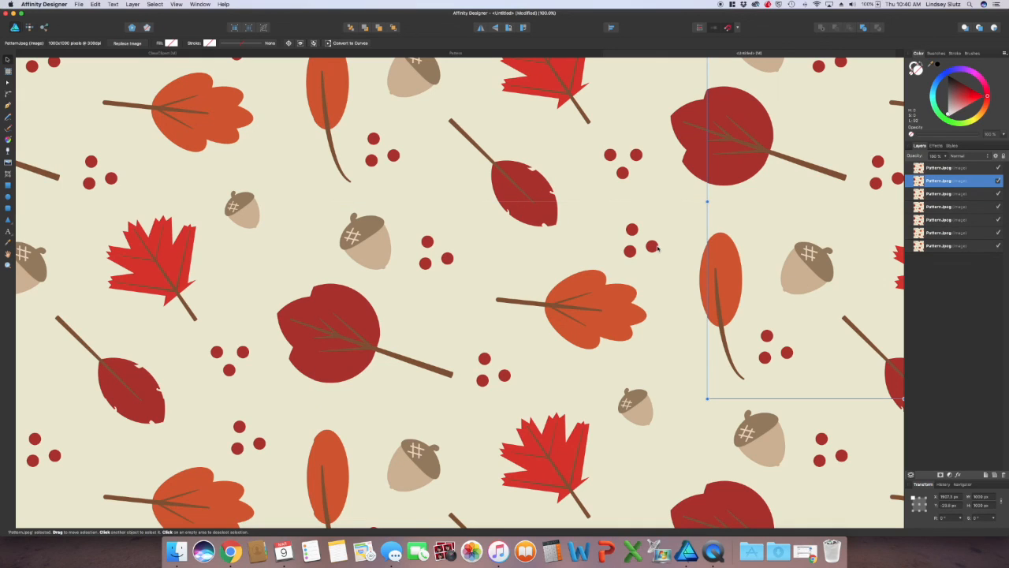
left_click(536, 178)
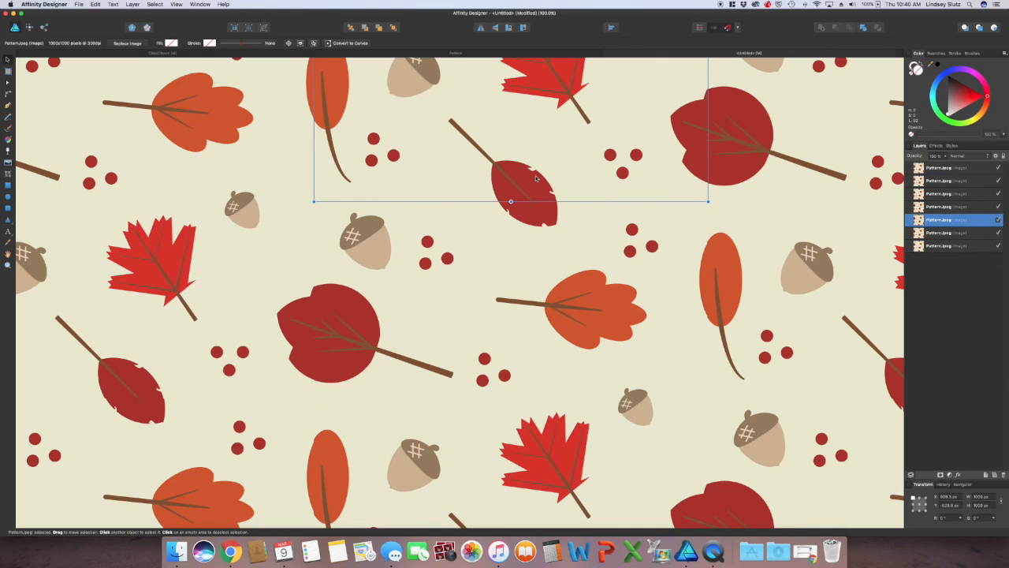
left_click(775, 237)
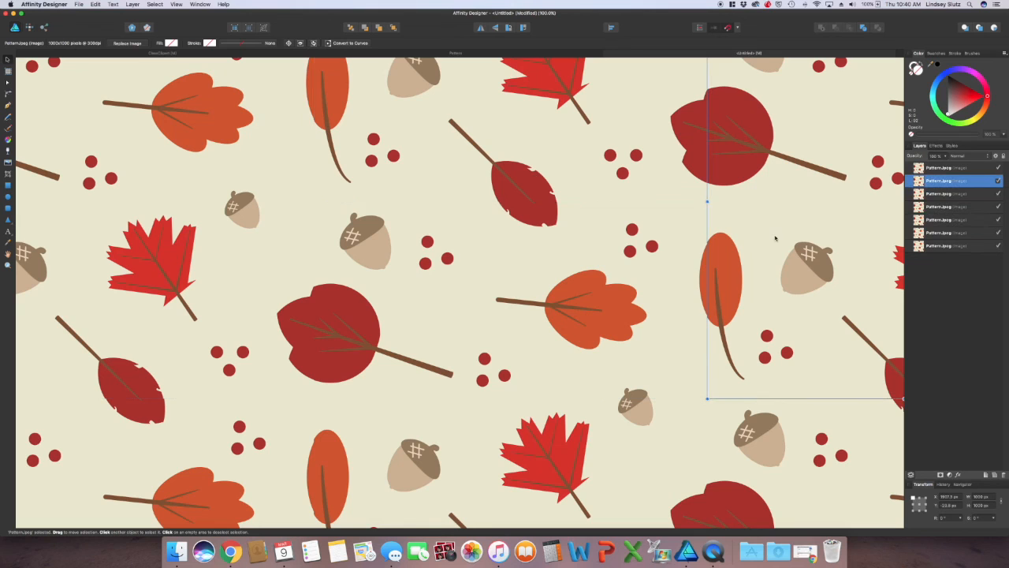
Step: Inspect the rest of the tiled pattern at full size, from the lower page edge across to both sides and the top
scroll(712, 237, "down", 5)
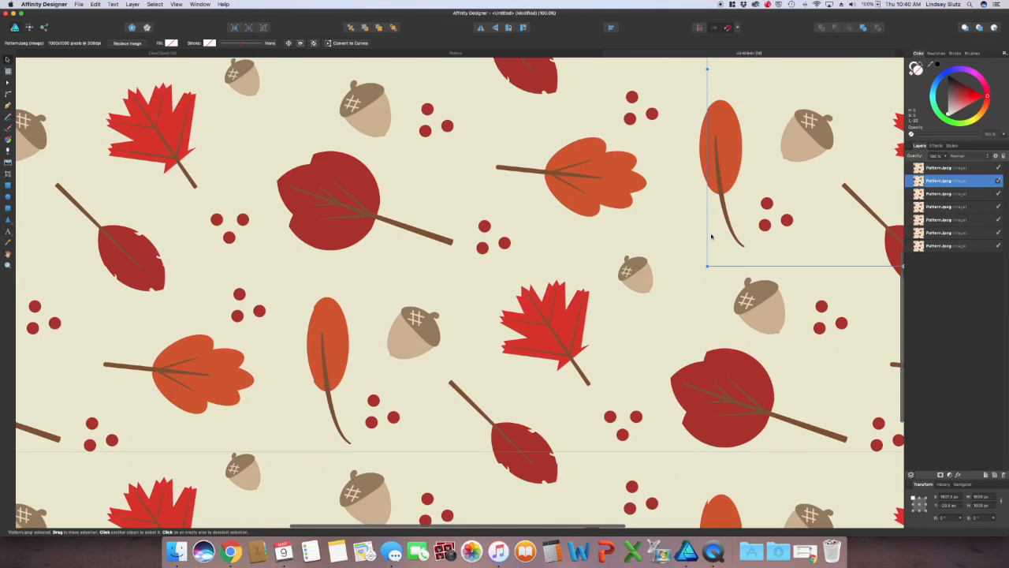
scroll(711, 237, "down", 3)
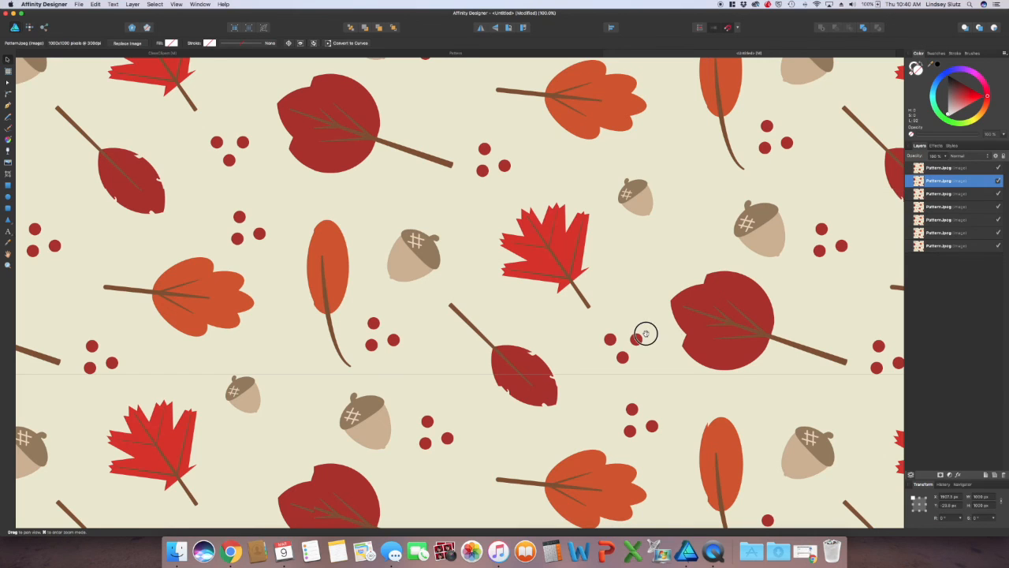
scroll(670, 334, "left", 4)
scroll(513, 334, "left", 3)
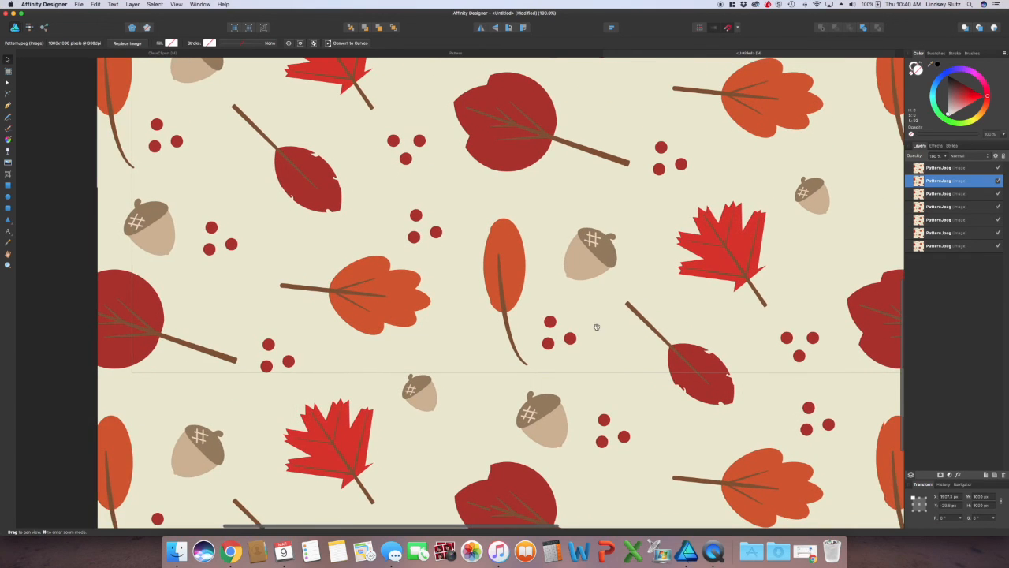
scroll(575, 323, "right", 4)
scroll(612, 320, "right", 6)
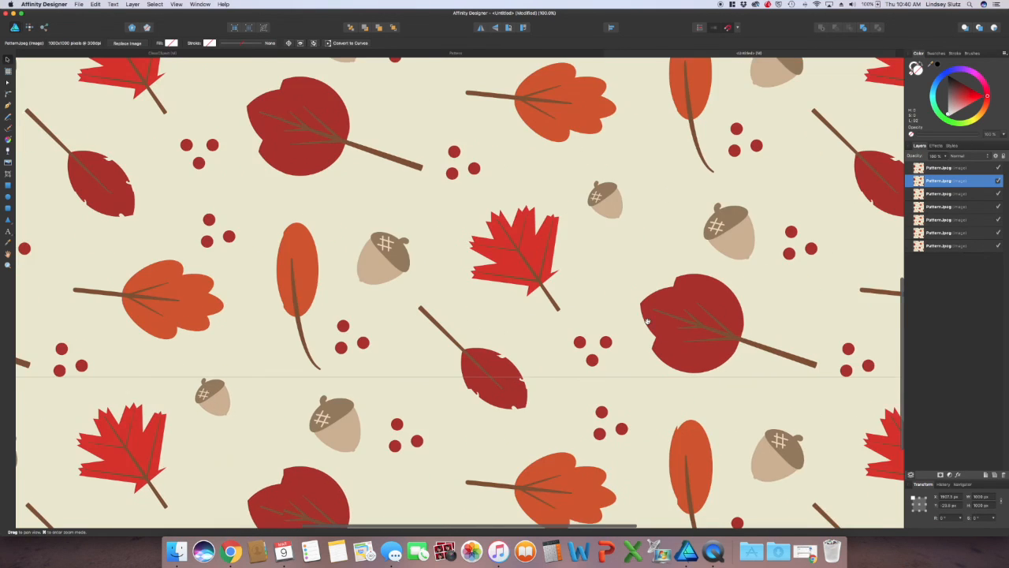
scroll(536, 329, "right", 4)
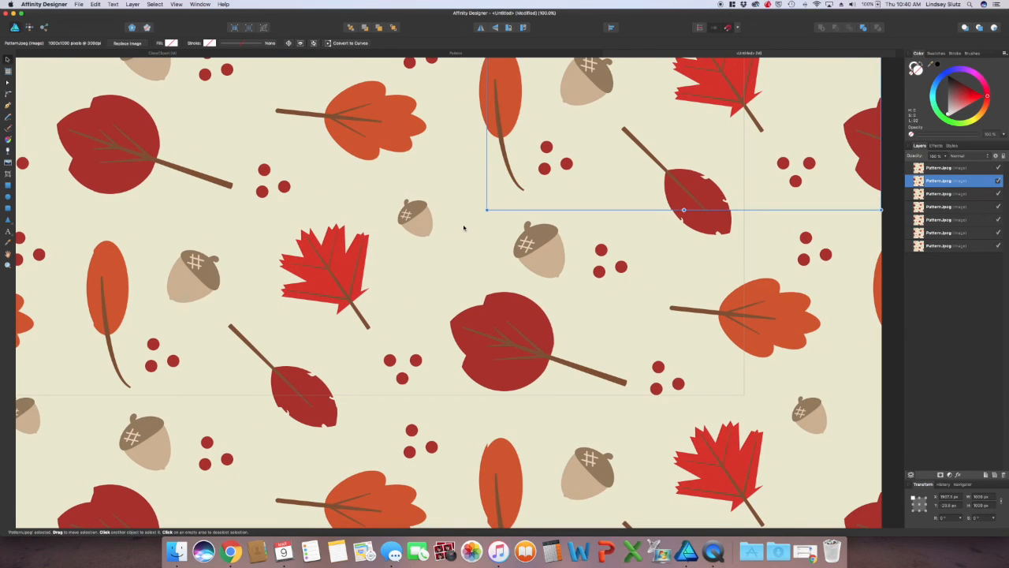
key("space")
mouse_move(574, 300)
left_mouse_down()
mouse_move(529, 327)
mouse_move(567, 317)
left_mouse_up()
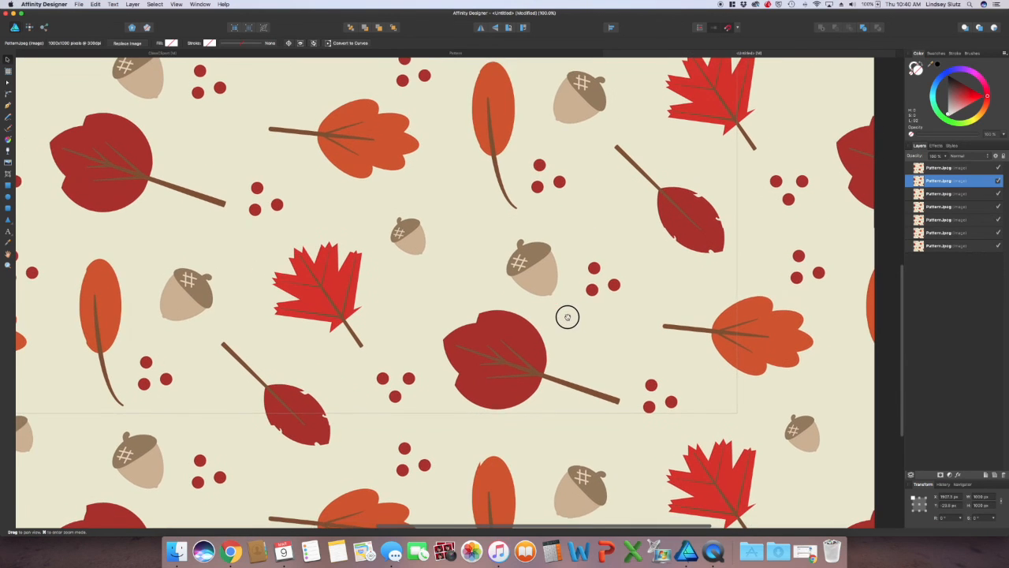
left_click_drag(577, 241, 544, 313)
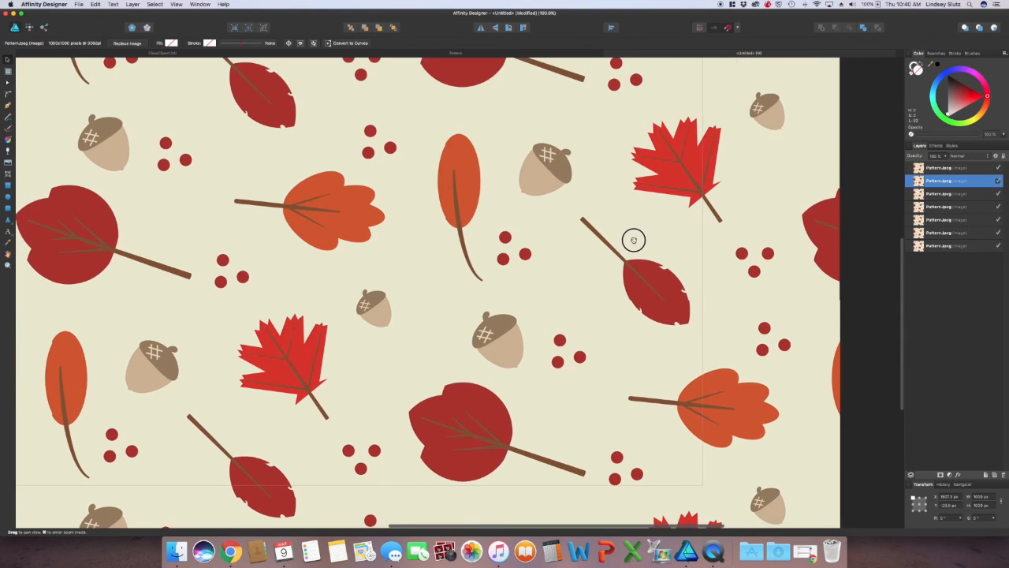
left_click_drag(633, 239, 553, 353)
left_click_drag(549, 204, 663, 348)
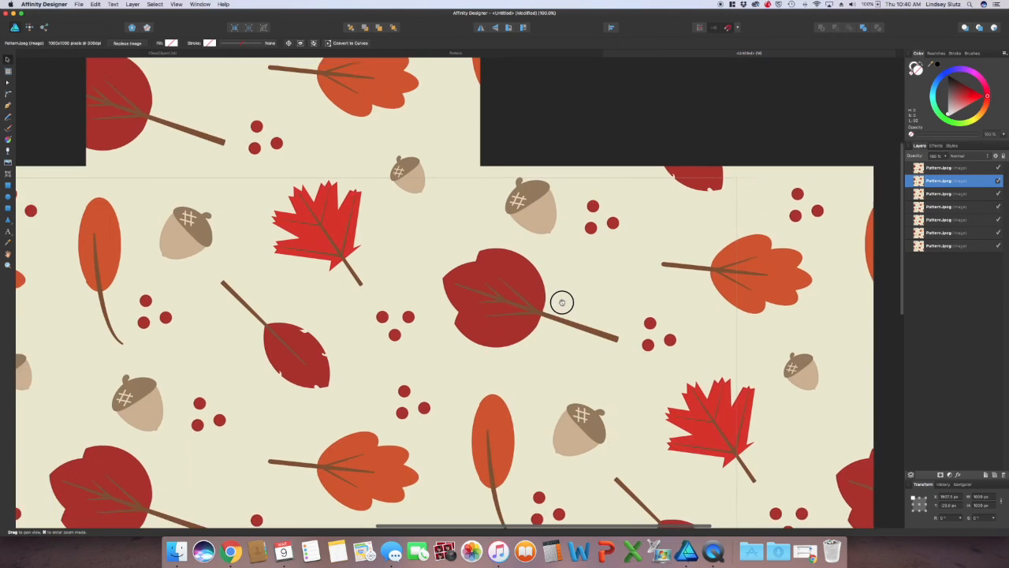
left_click_drag(561, 302, 714, 315)
left_click_drag(500, 304, 599, 293)
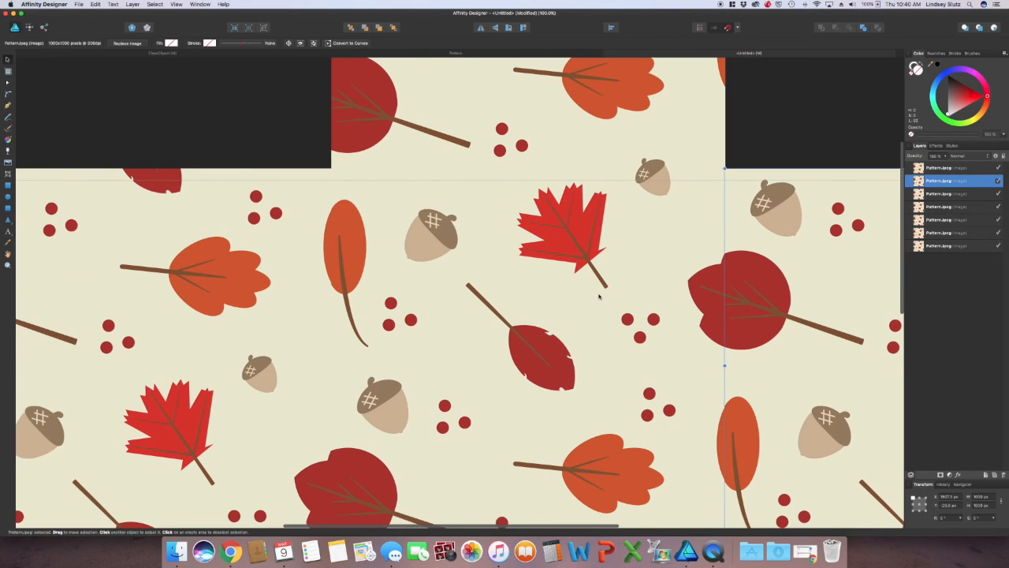
Step: Select all seven tiles and scale them down slightly in proportion, keeping the whole page covered by the pattern
key("super+minus")
key("super+minus")
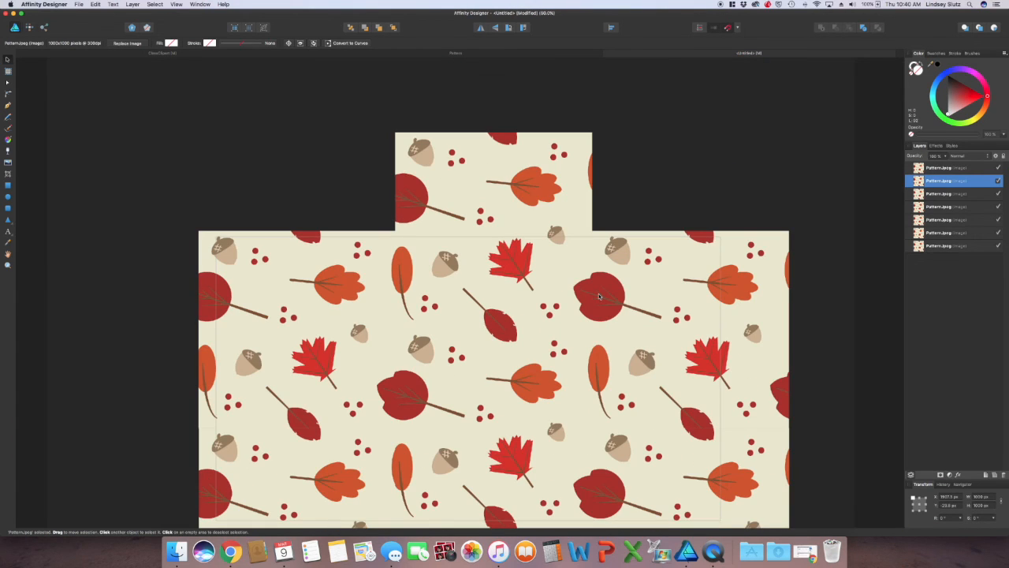
key("super+minus")
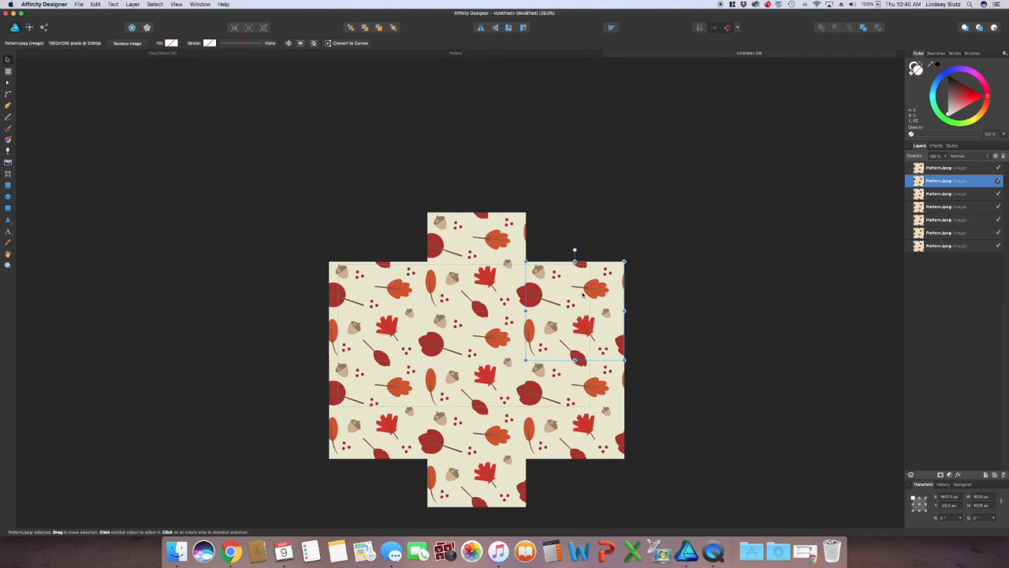
left_click_drag(258, 173, 685, 443)
scroll(685, 443, "down", 1)
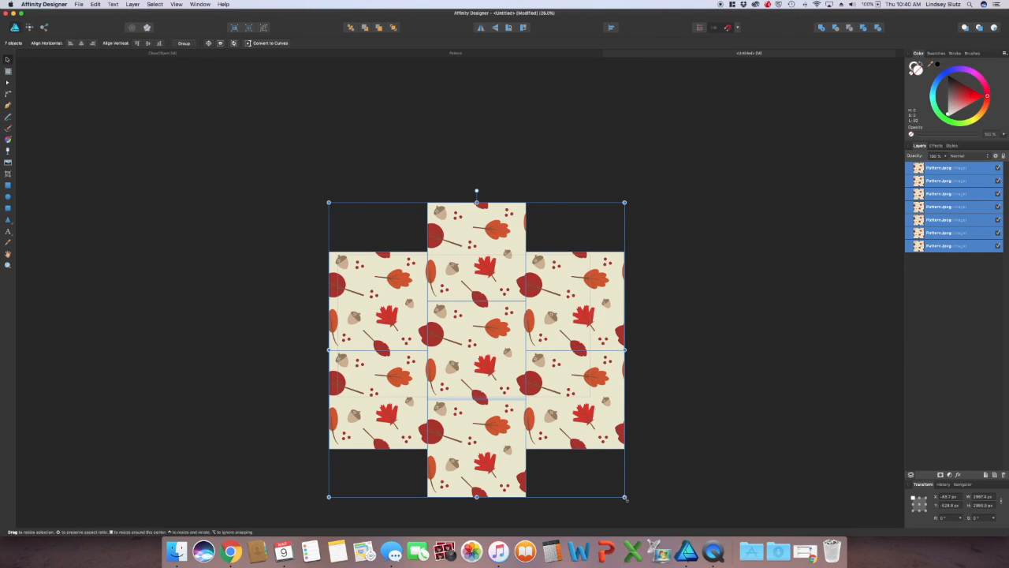
left_click_drag(624, 498, 596, 459)
left_click(644, 450)
key("super+plus")
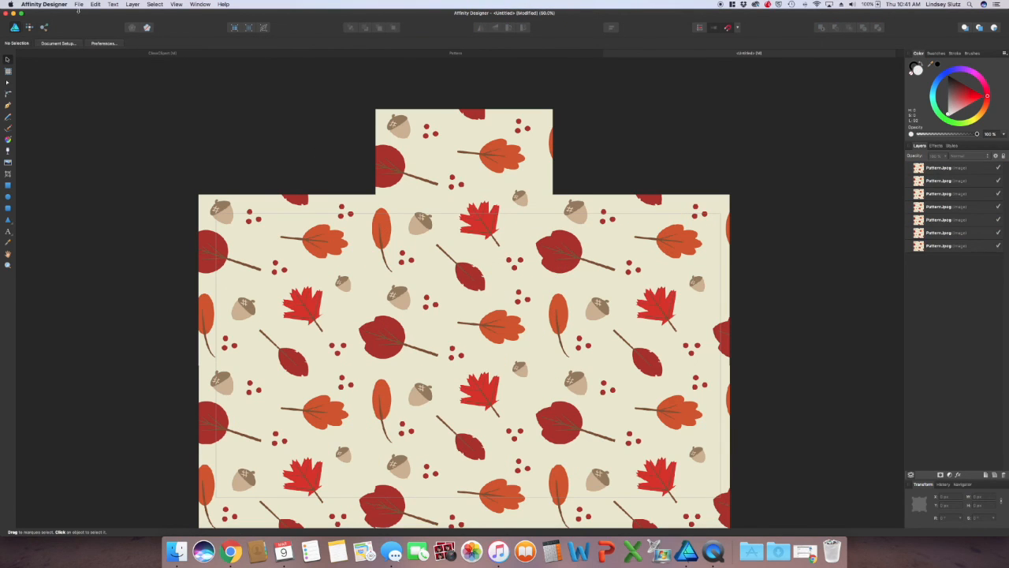
Step: Export the document as a high-quality 2560 x 1440 px JPEG named Wallpaper in the Half-Drop Repeat AD folder
left_click(79, 5)
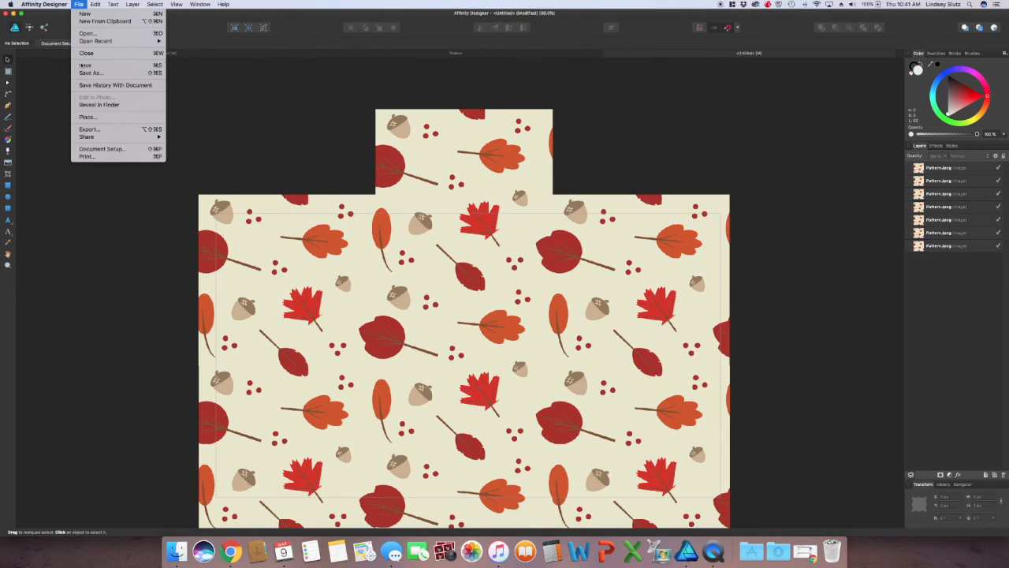
left_click(88, 129)
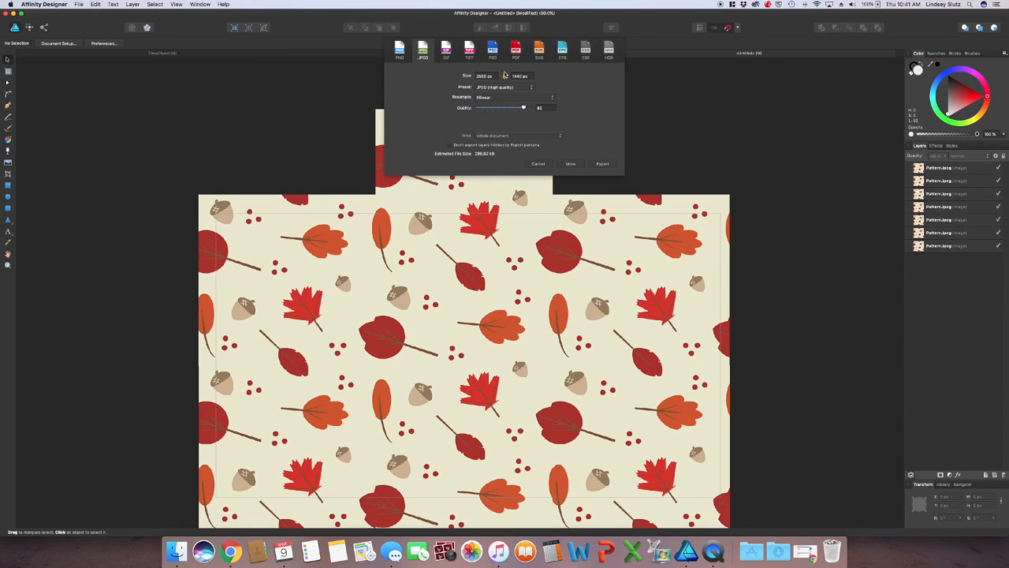
left_click(596, 164)
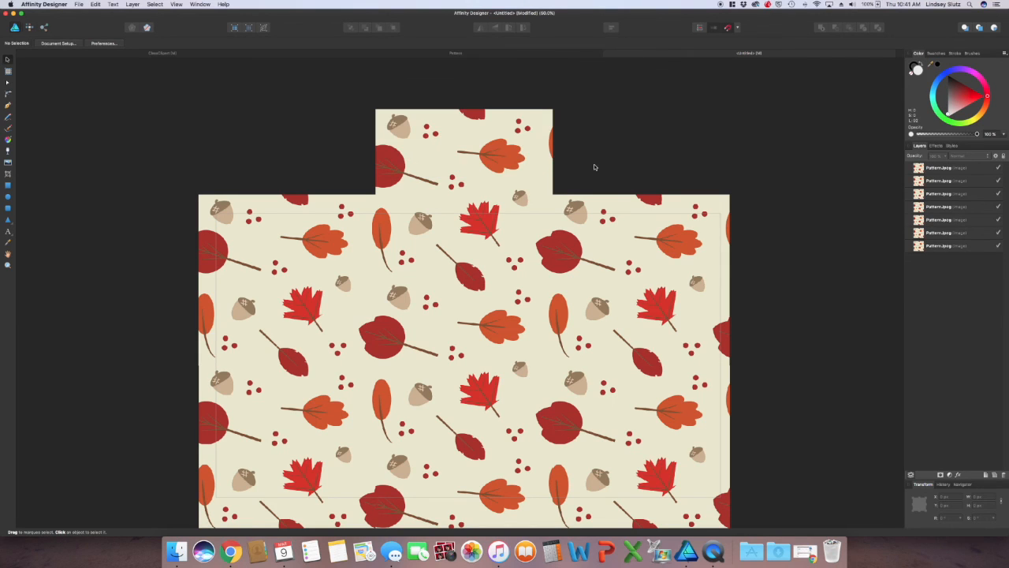
type("Wallpaper")
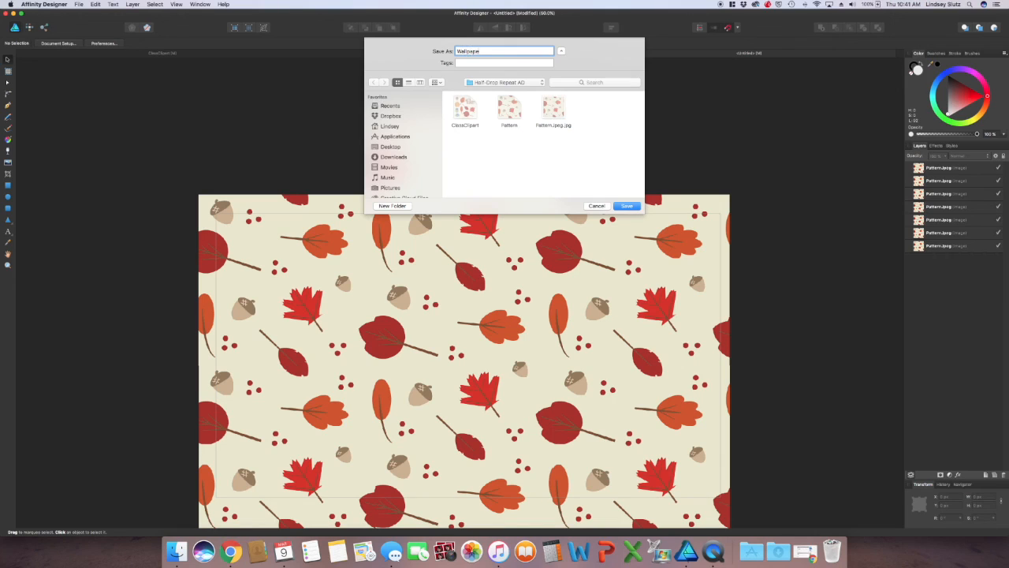
key("Return")
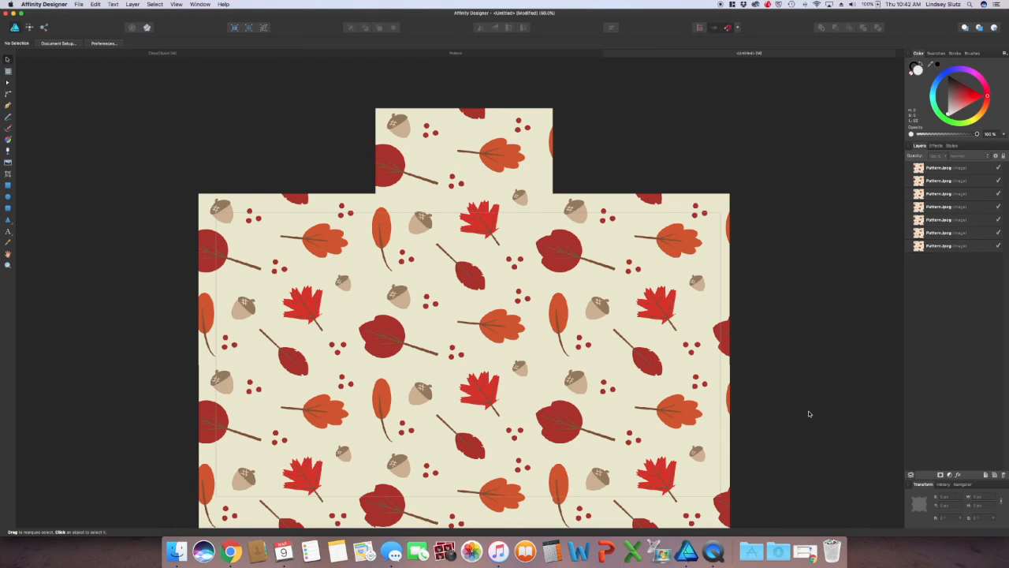
Step: Open Wallpaper.jpg from the Half-Drop Repeat AD folder in Preview to check the pattern, and close the image and the folder window
key("ctrl+Up")
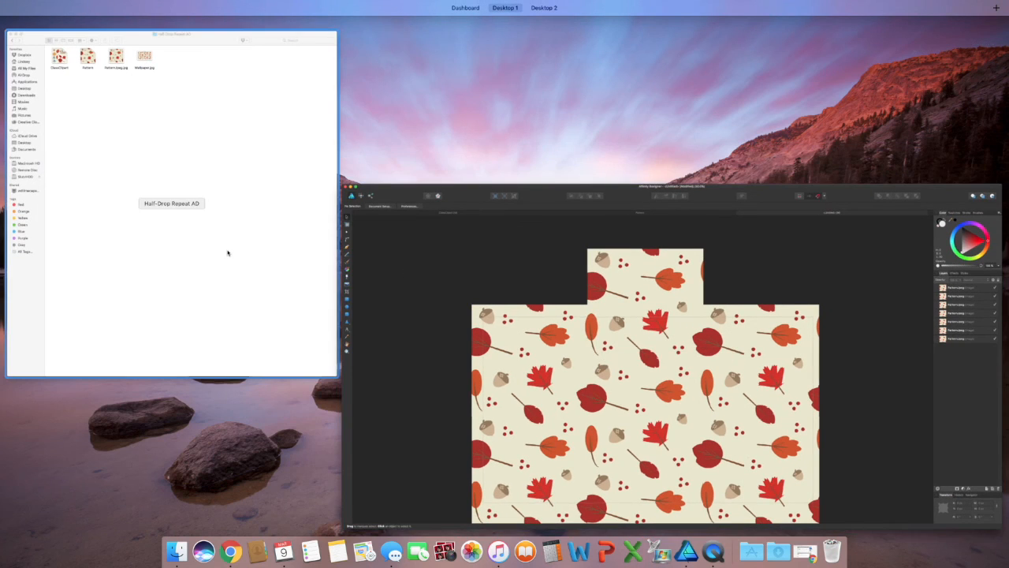
left_click(228, 251)
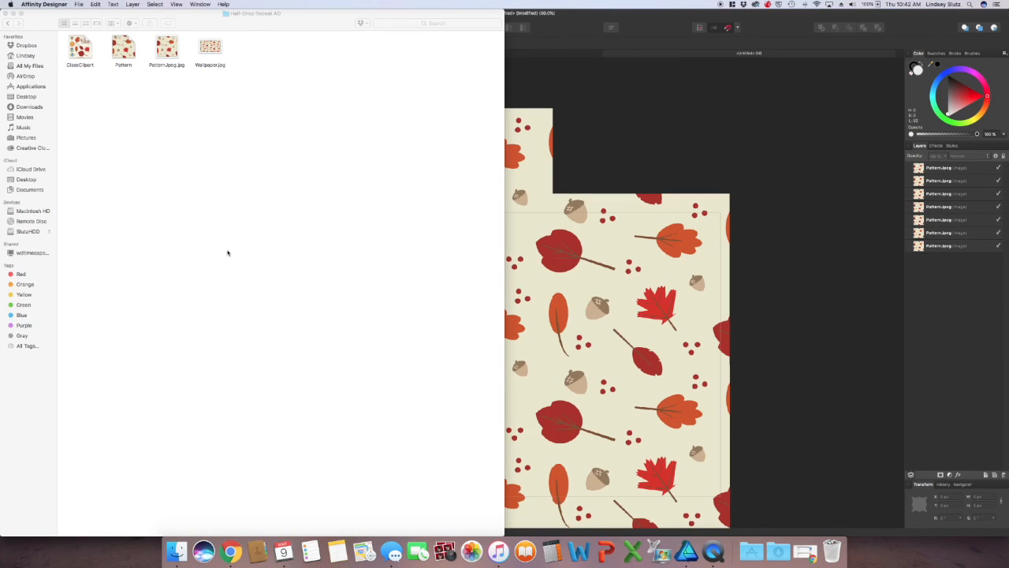
left_click(211, 47)
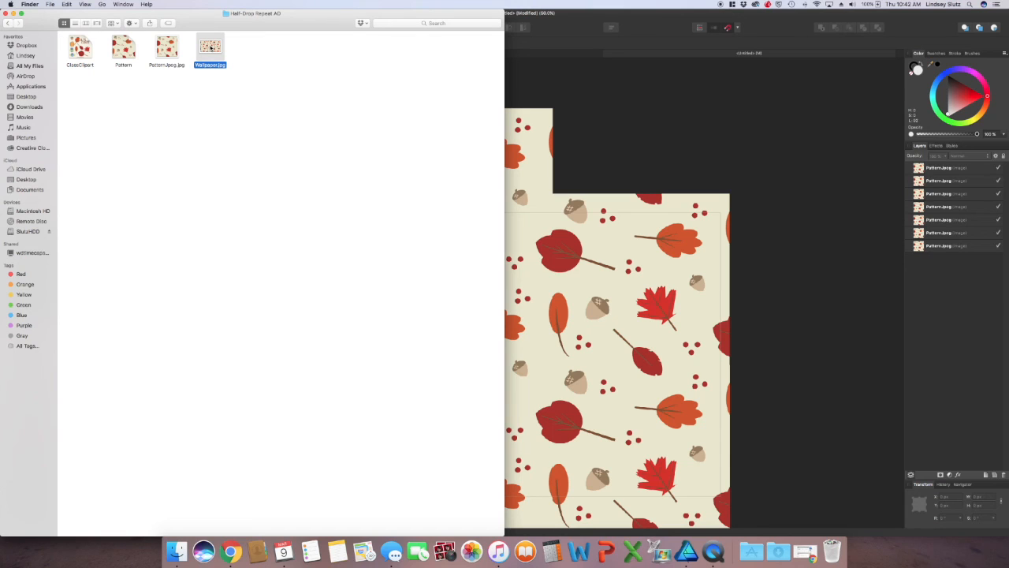
double_click(210, 48)
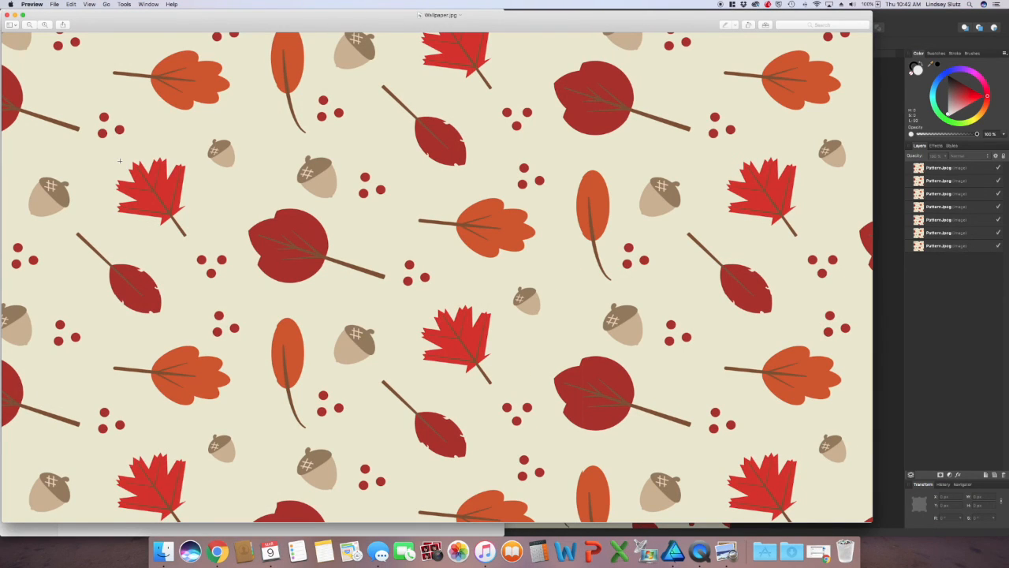
key("super+w")
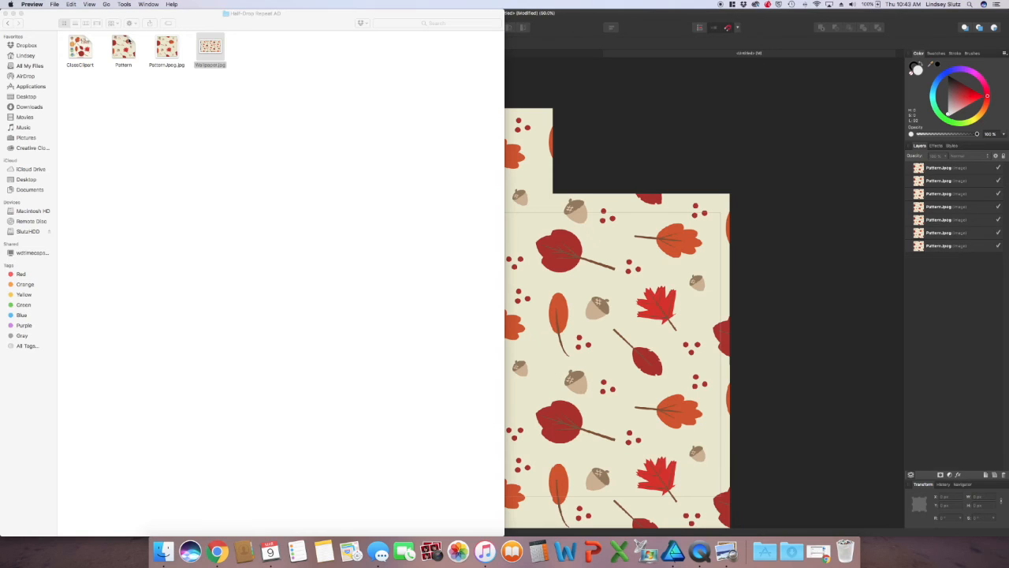
left_click(9, 13)
scroll(241, 158, "down", 3)
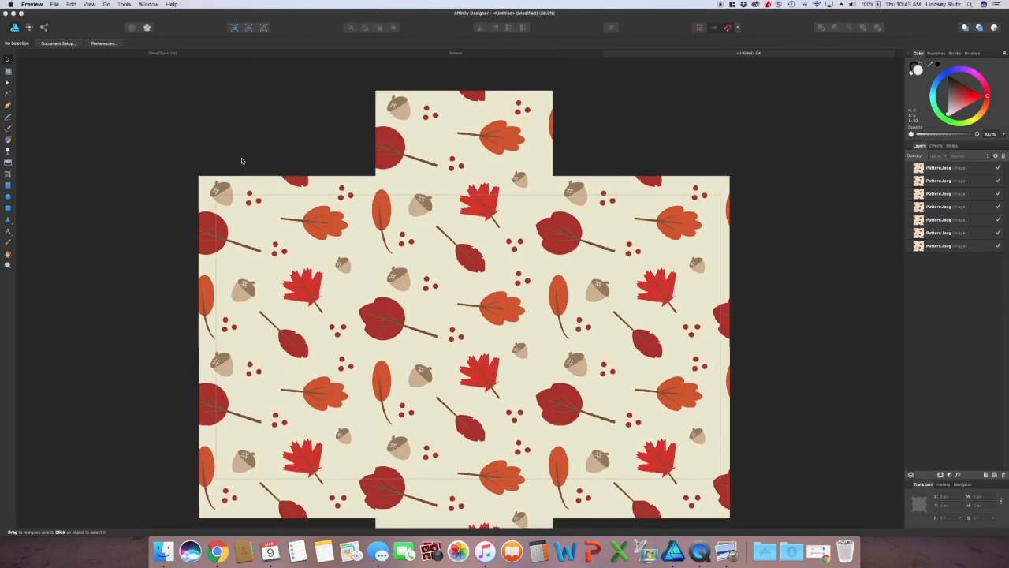
scroll(241, 161, "down", 2)
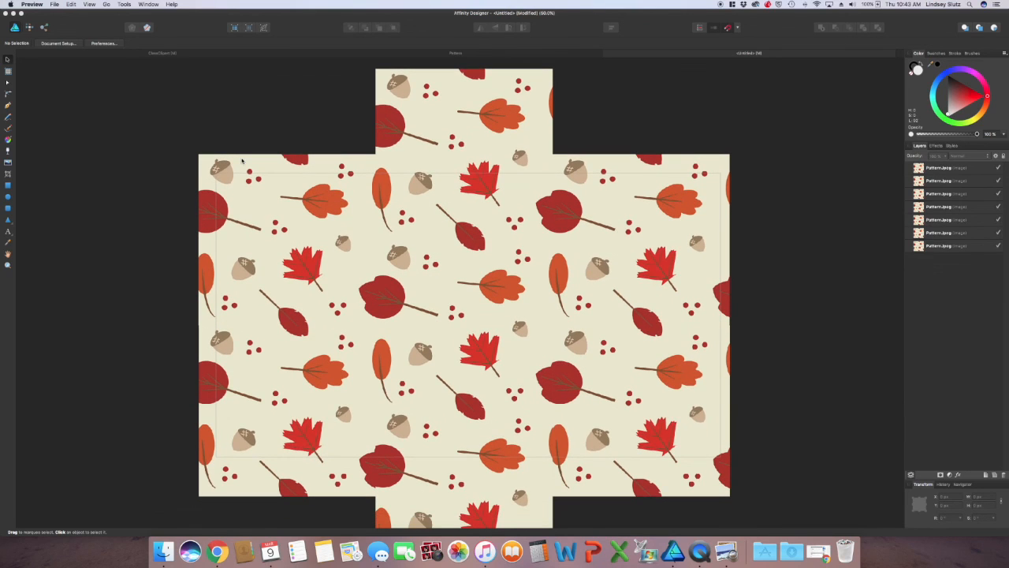